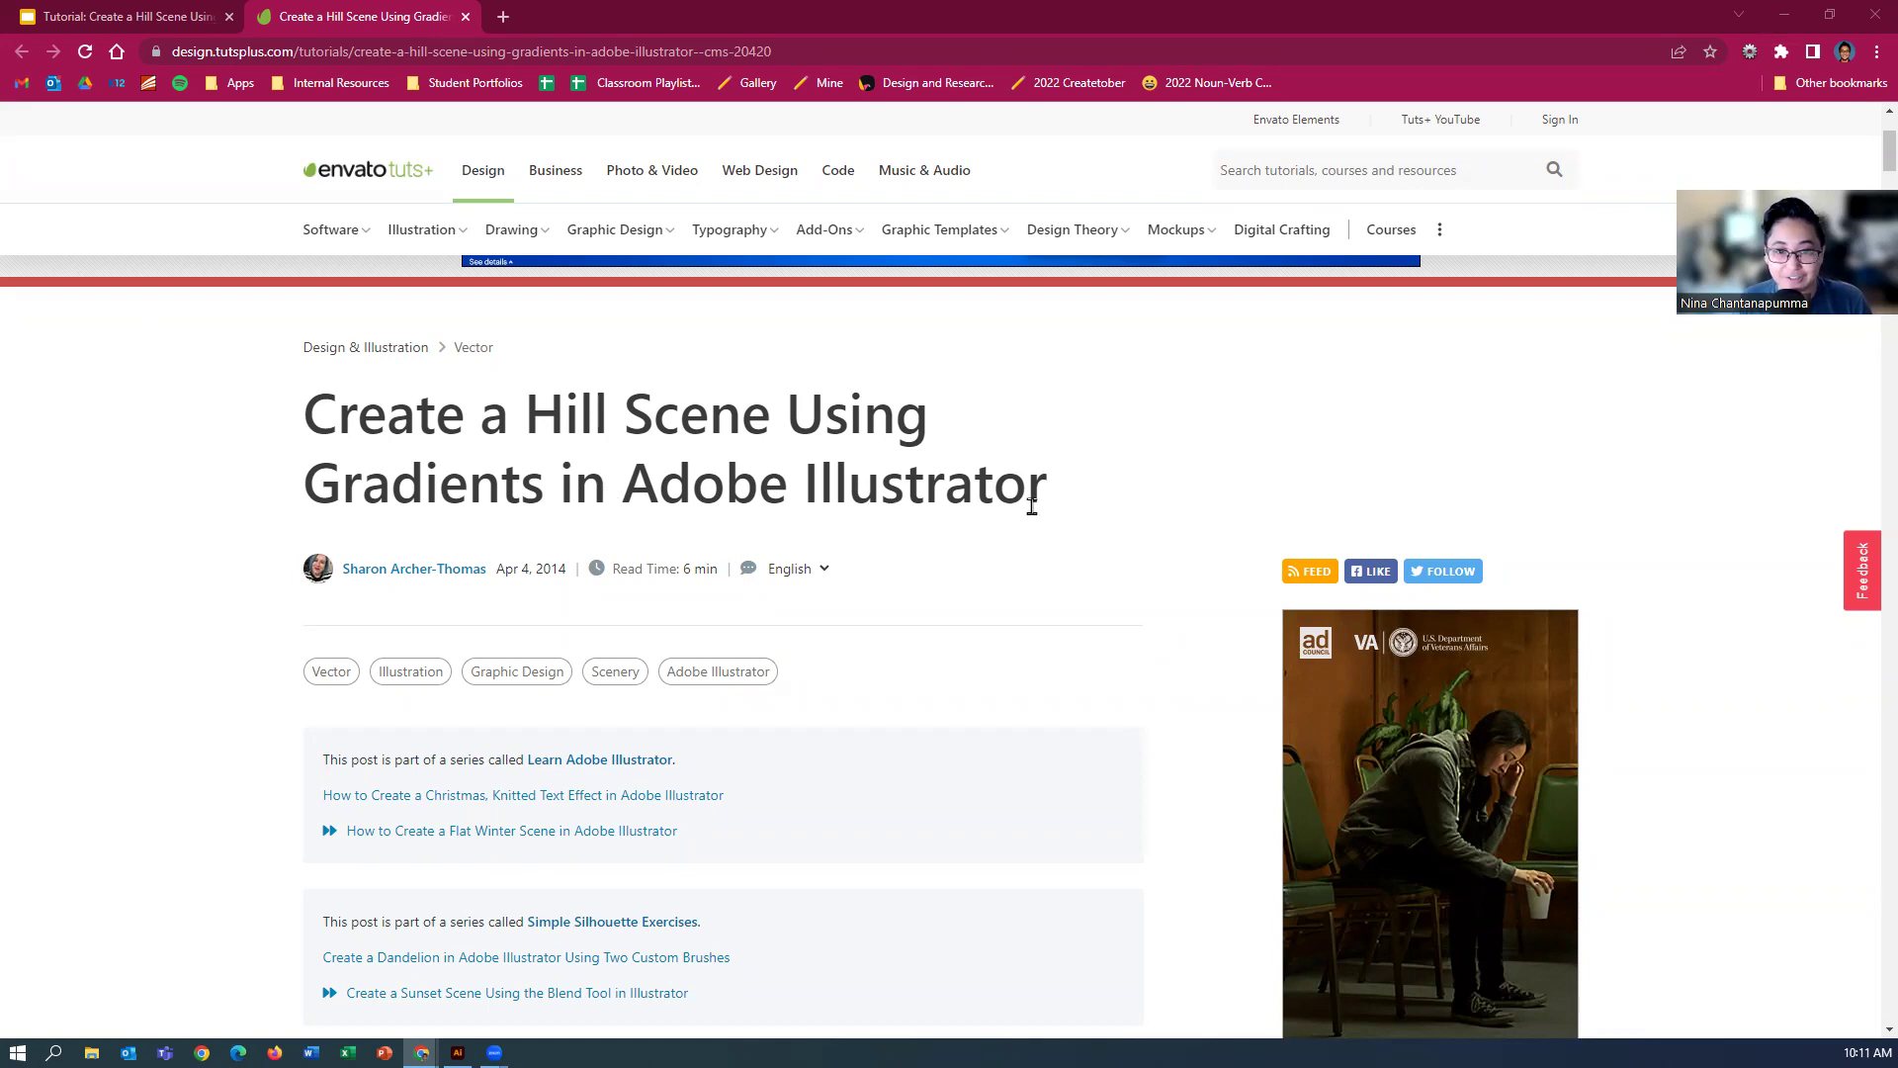
Open the Adobe Kuler link from the tutorial's palette section in a new browser tab and switch to it.
{"action": "scroll", "coordinate": [1074, 513], "scroll_direction": "down", "scroll_amount": 2}
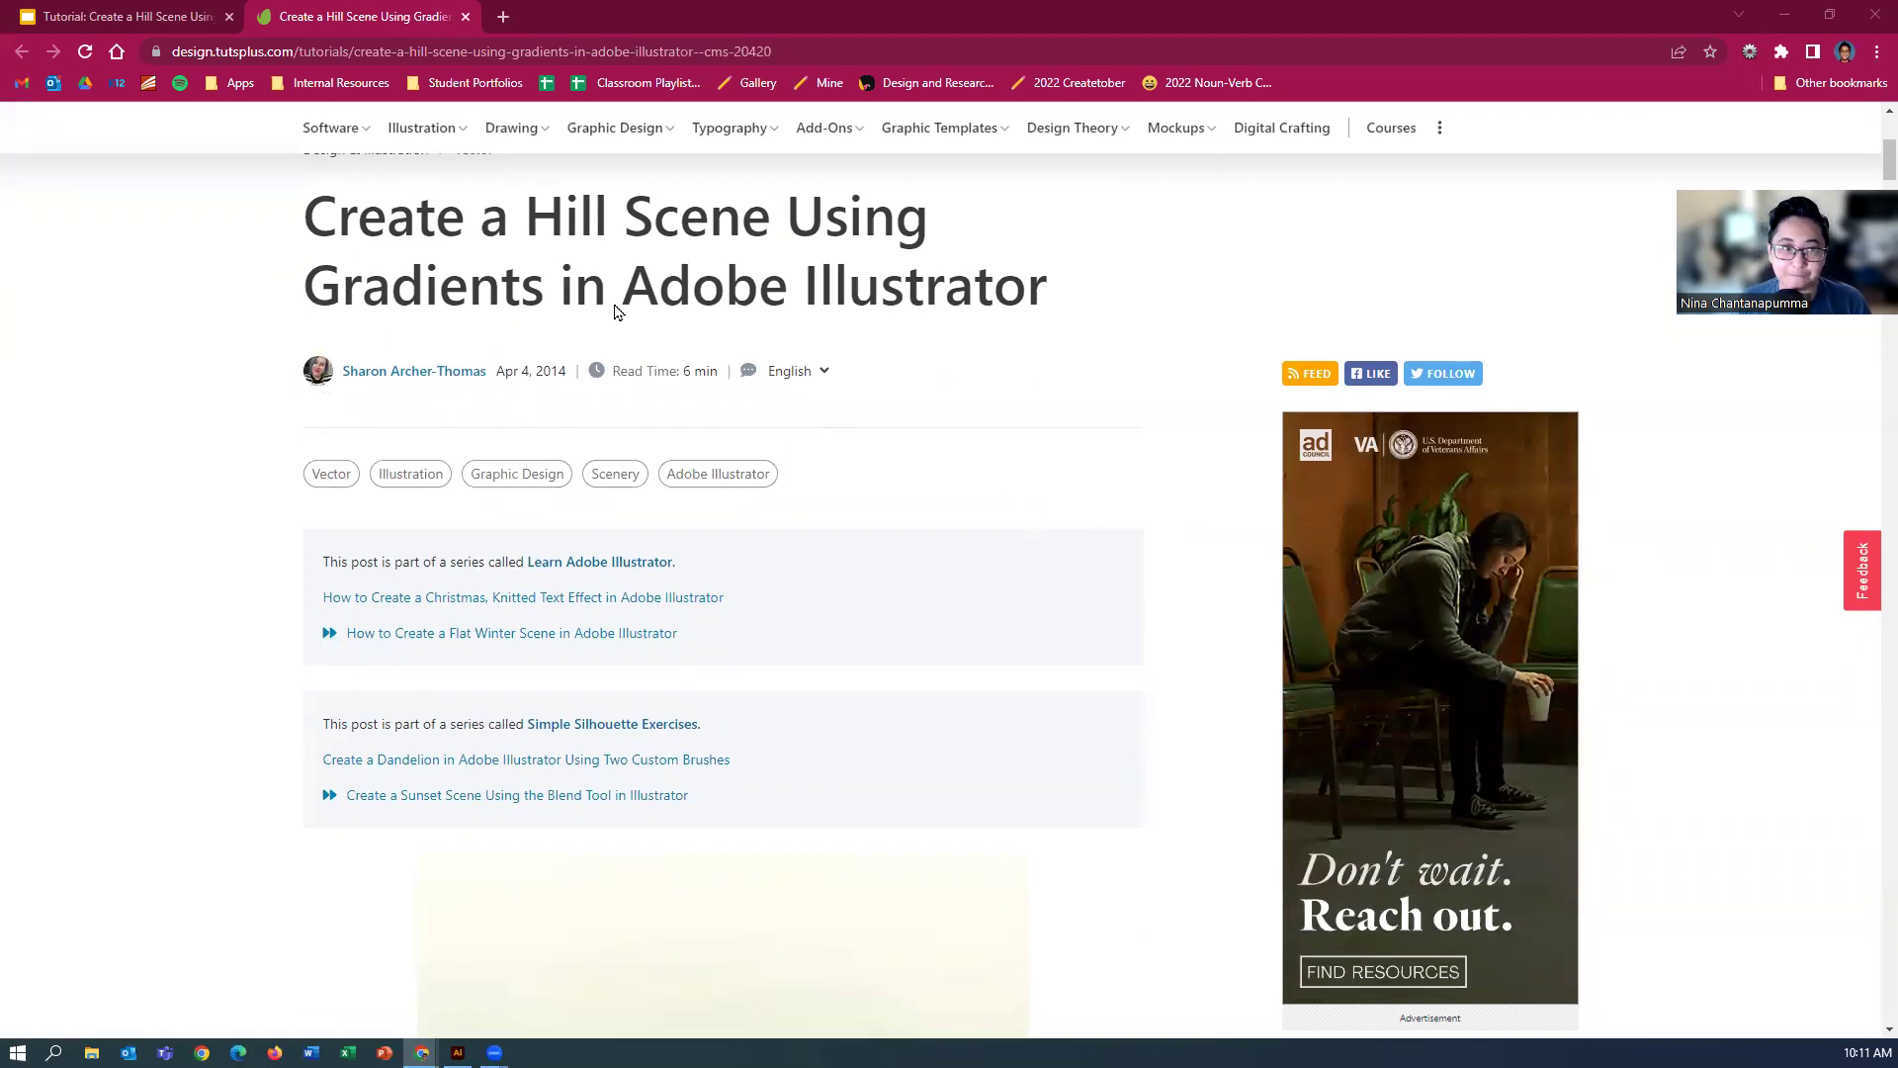
{"action": "left_click", "coordinate": [117, 14]}
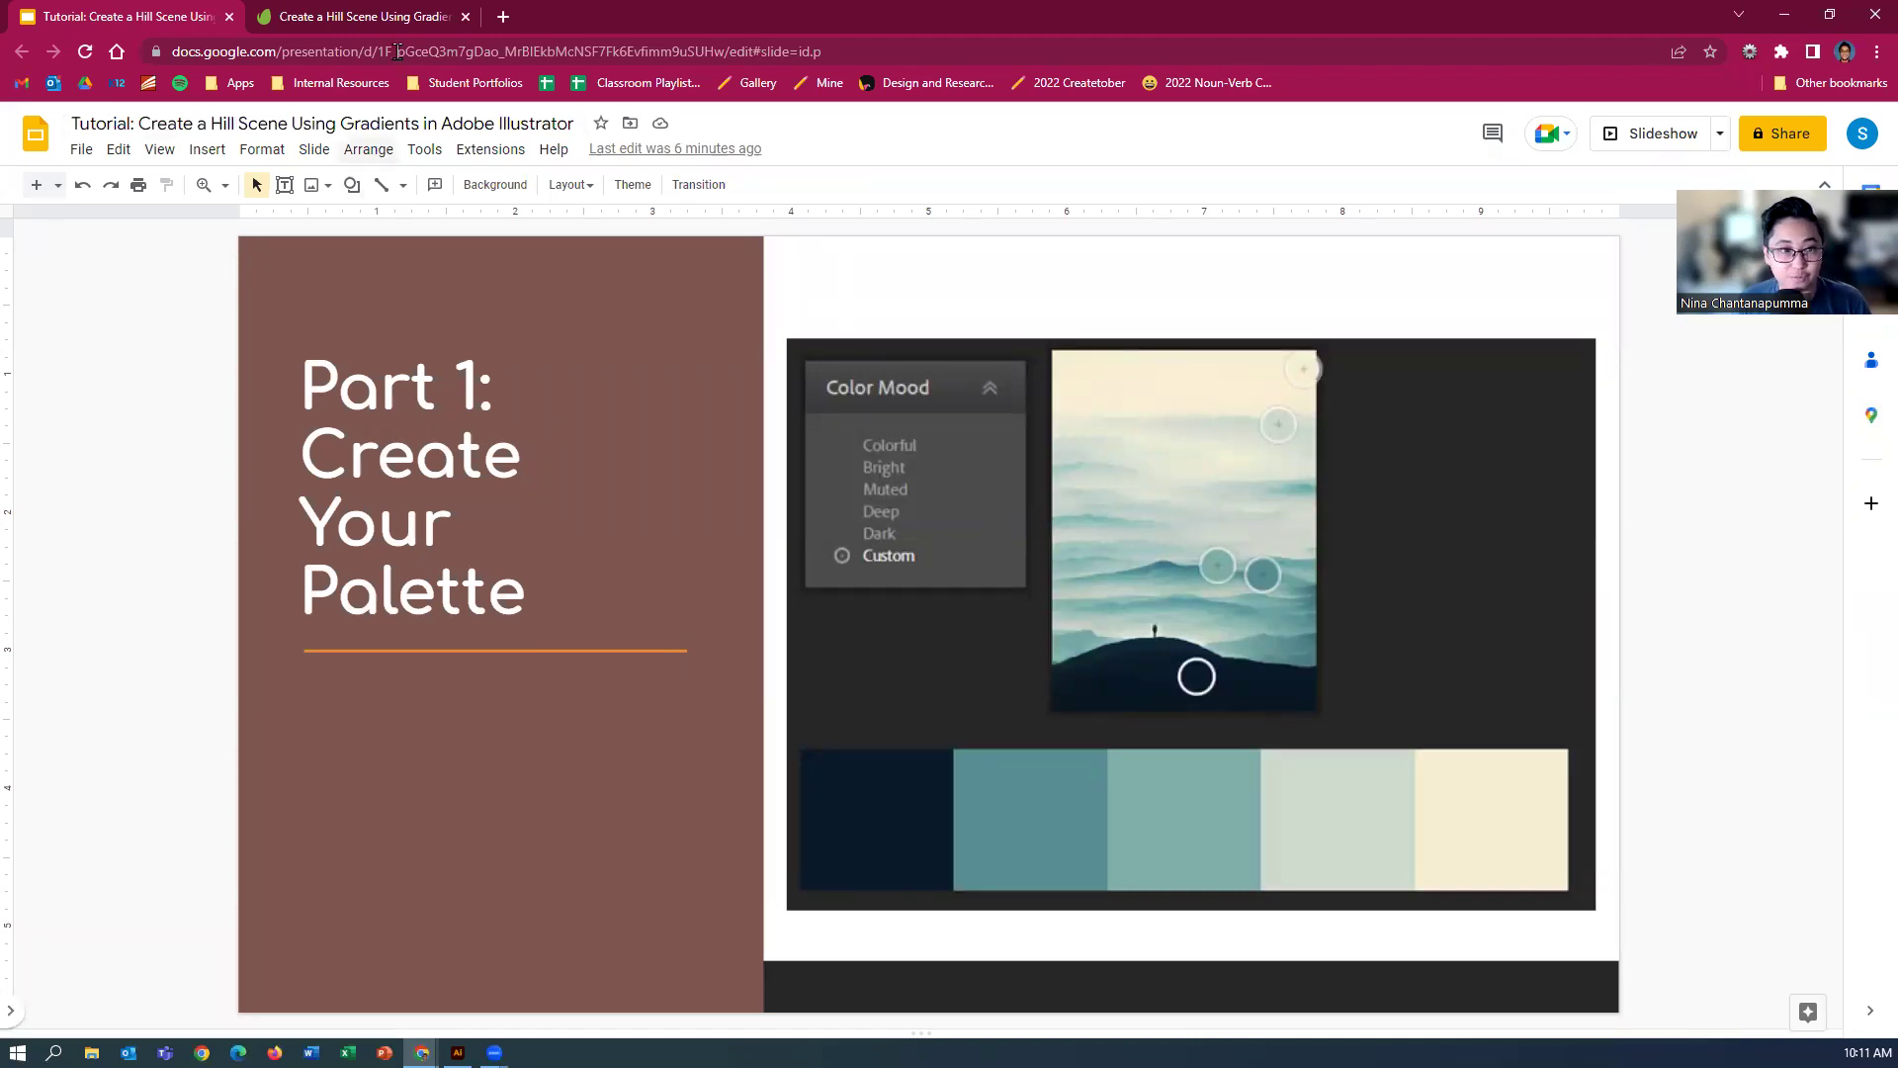
{"action": "left_click", "coordinate": [391, 22]}
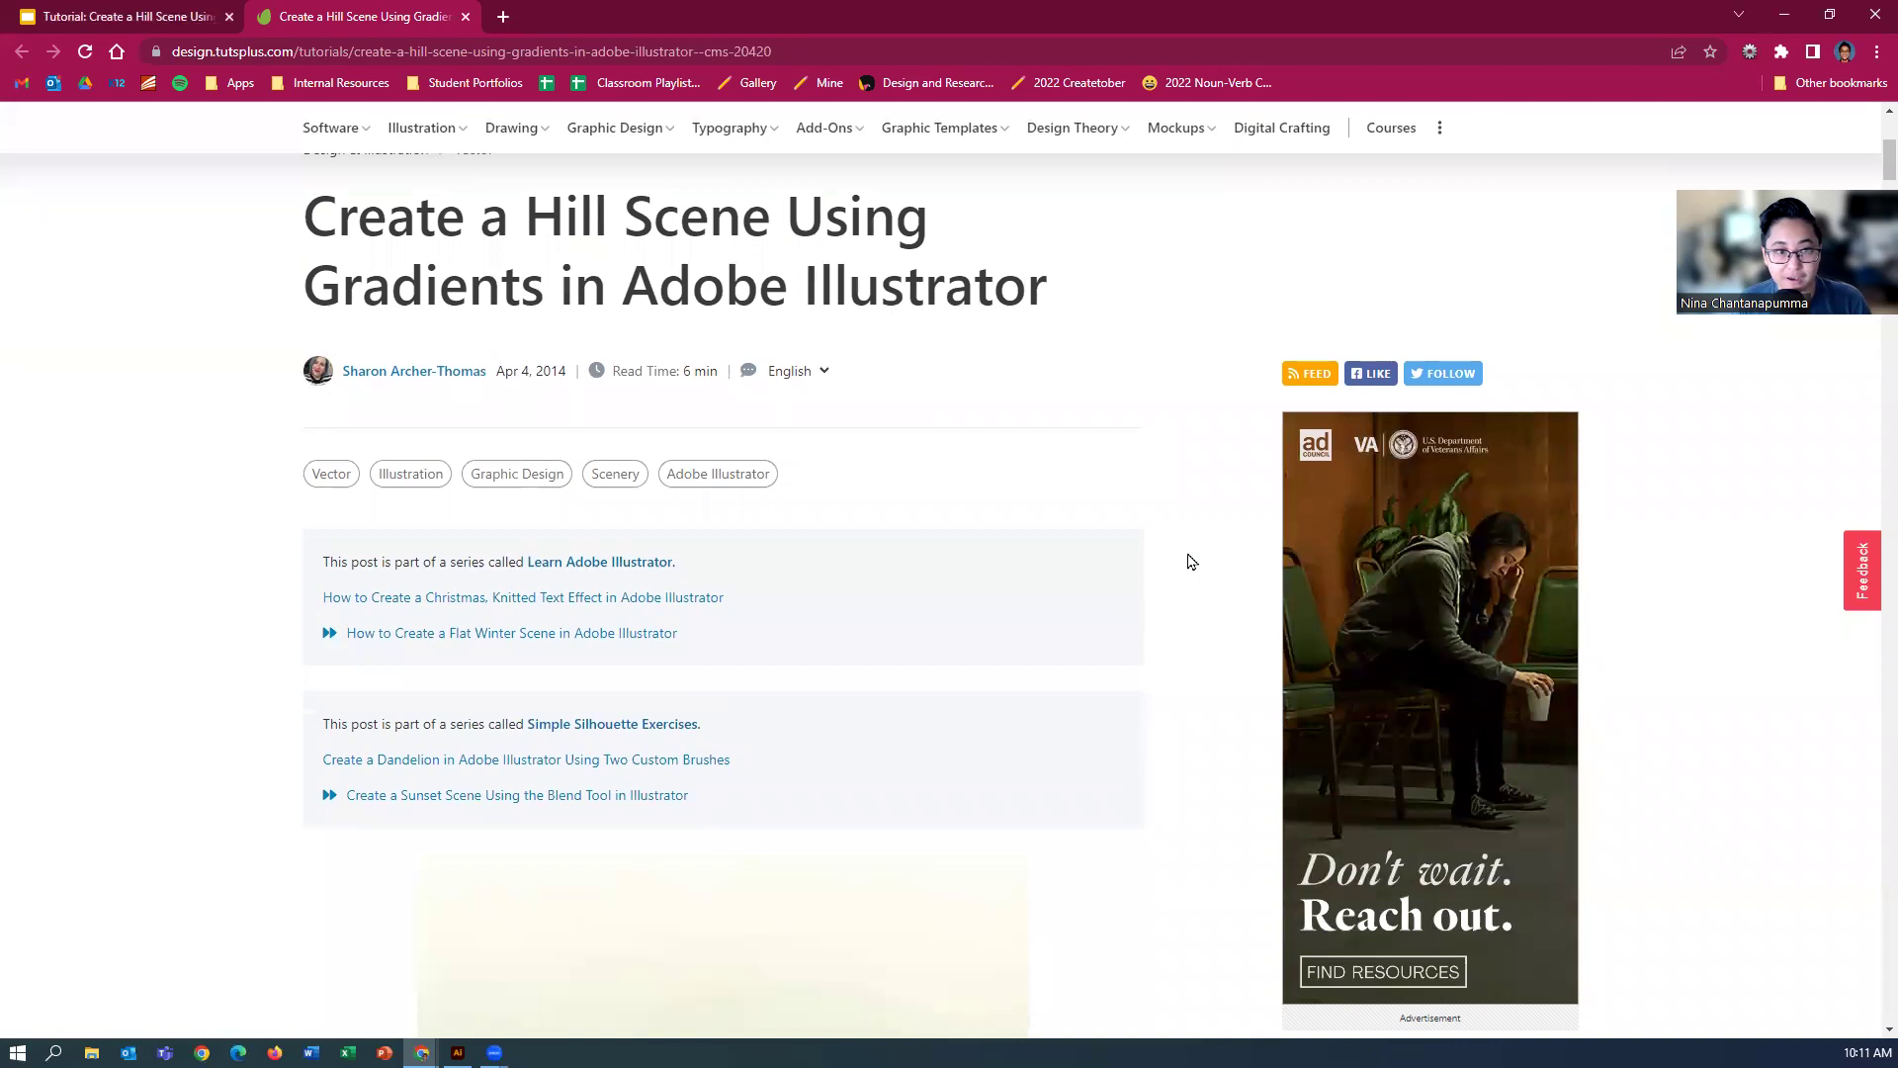
{"action": "scroll", "coordinate": [1186, 573], "scroll_direction": "down", "scroll_amount": 5}
{"action": "scroll", "coordinate": [1190, 561], "scroll_direction": "down", "scroll_amount": 1}
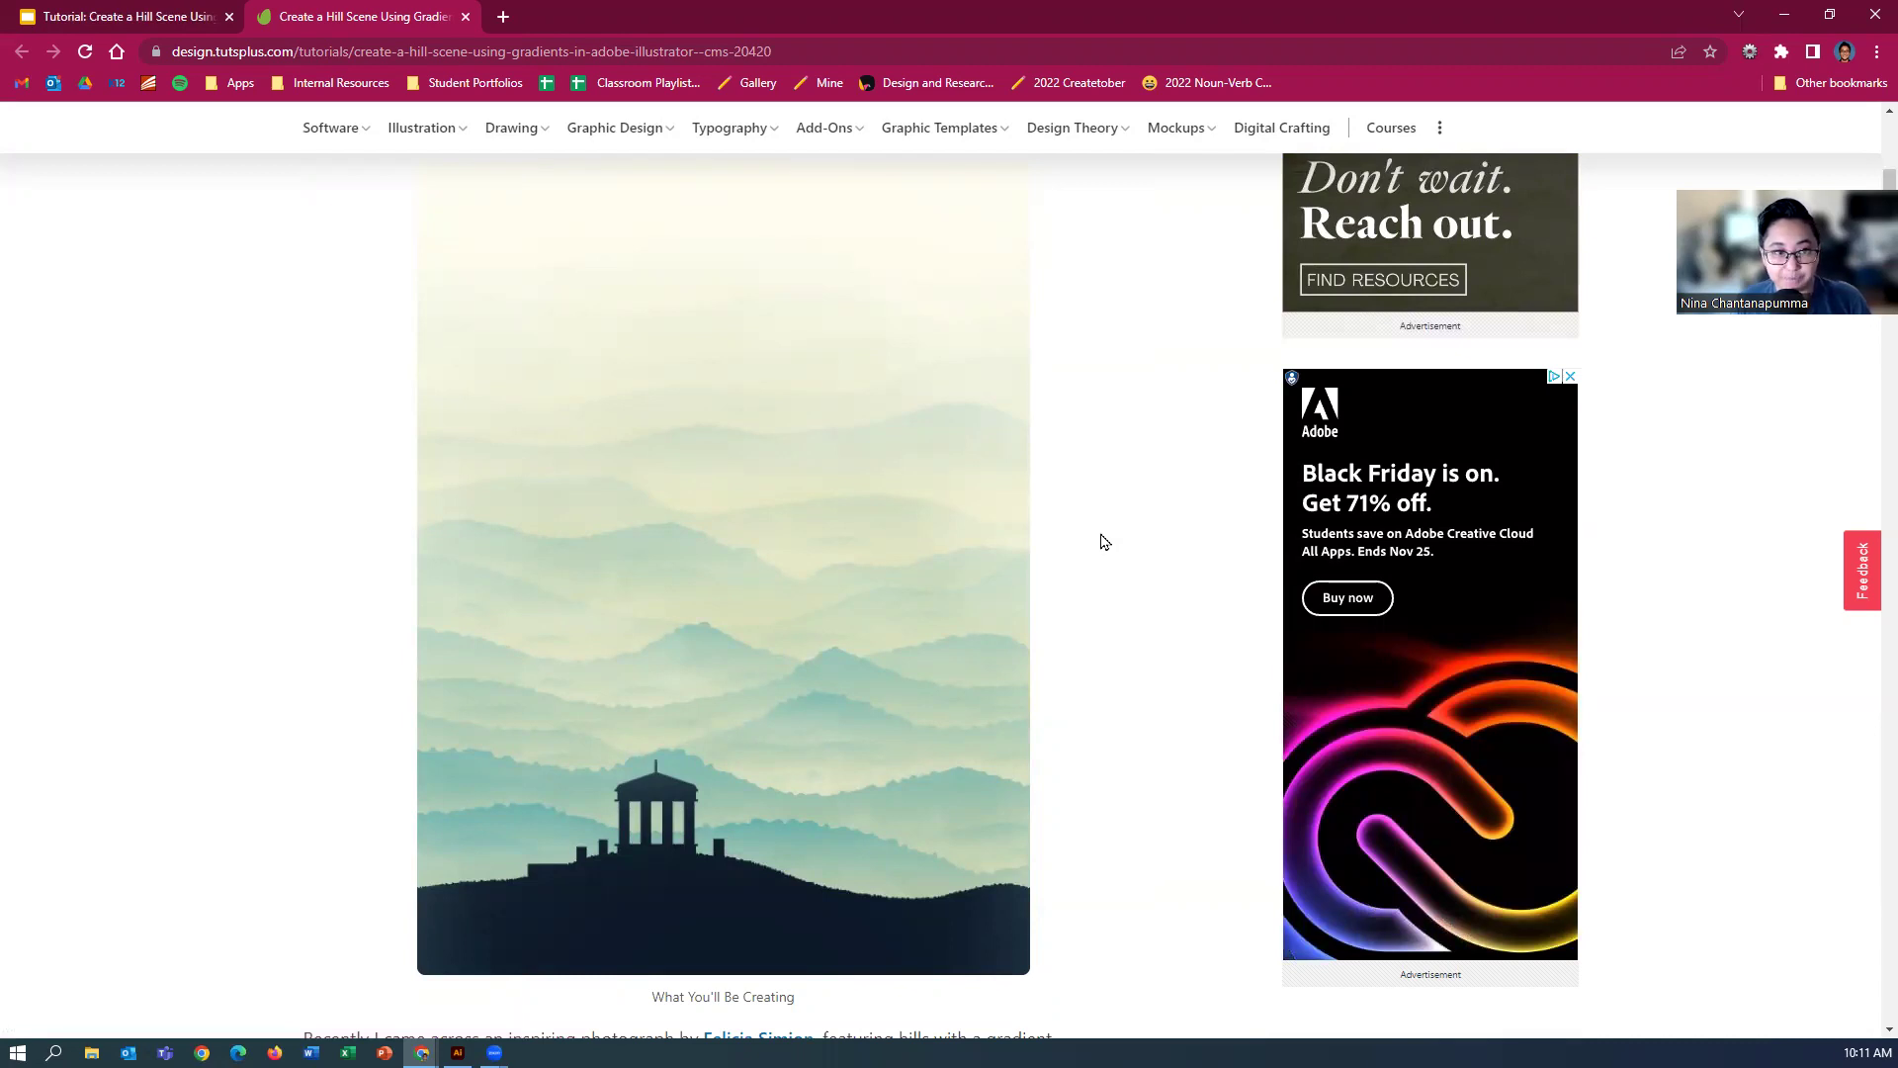
{"action": "scroll", "coordinate": [1104, 540], "scroll_direction": "down", "scroll_amount": 10}
{"action": "scroll", "coordinate": [1105, 541], "scroll_direction": "down", "scroll_amount": 8}
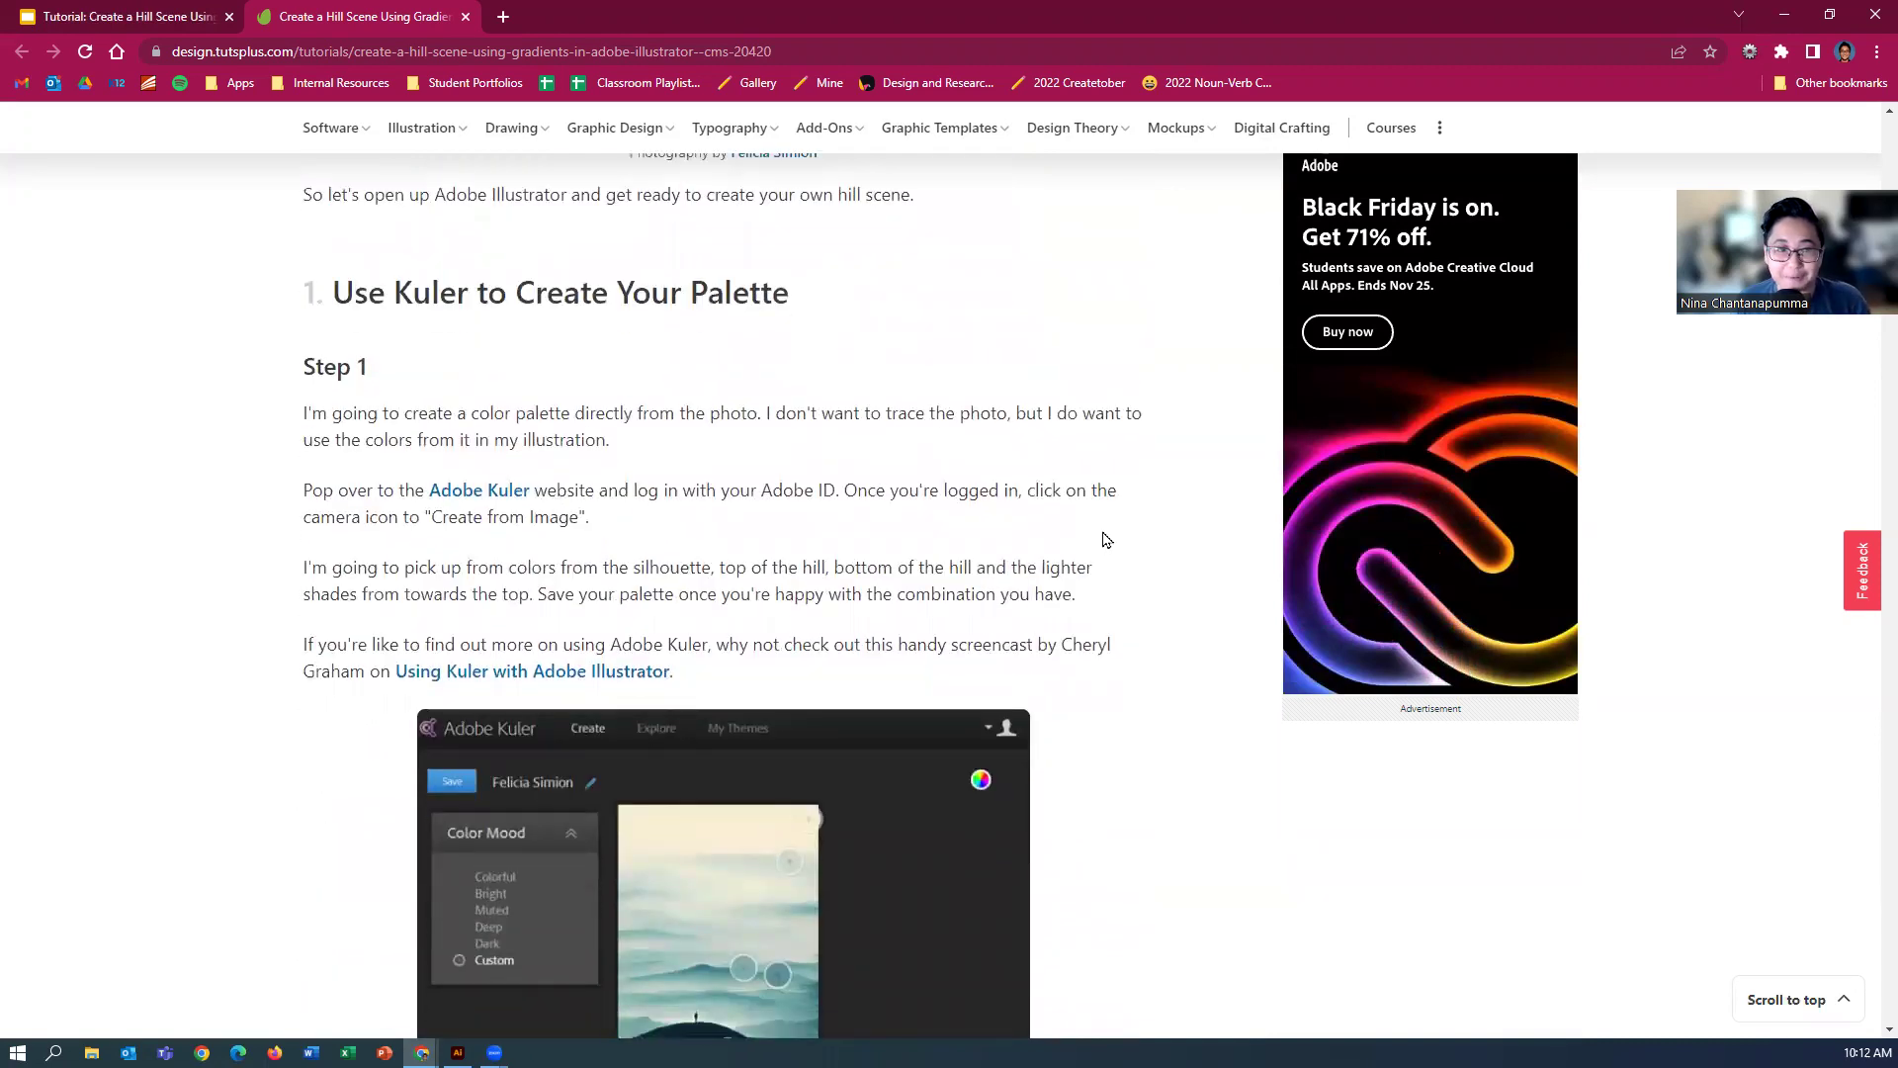
{"action": "right_click", "coordinate": [484, 497]}
{"action": "left_click", "coordinate": [500, 503]}
{"action": "left_click", "coordinate": [585, 18]}
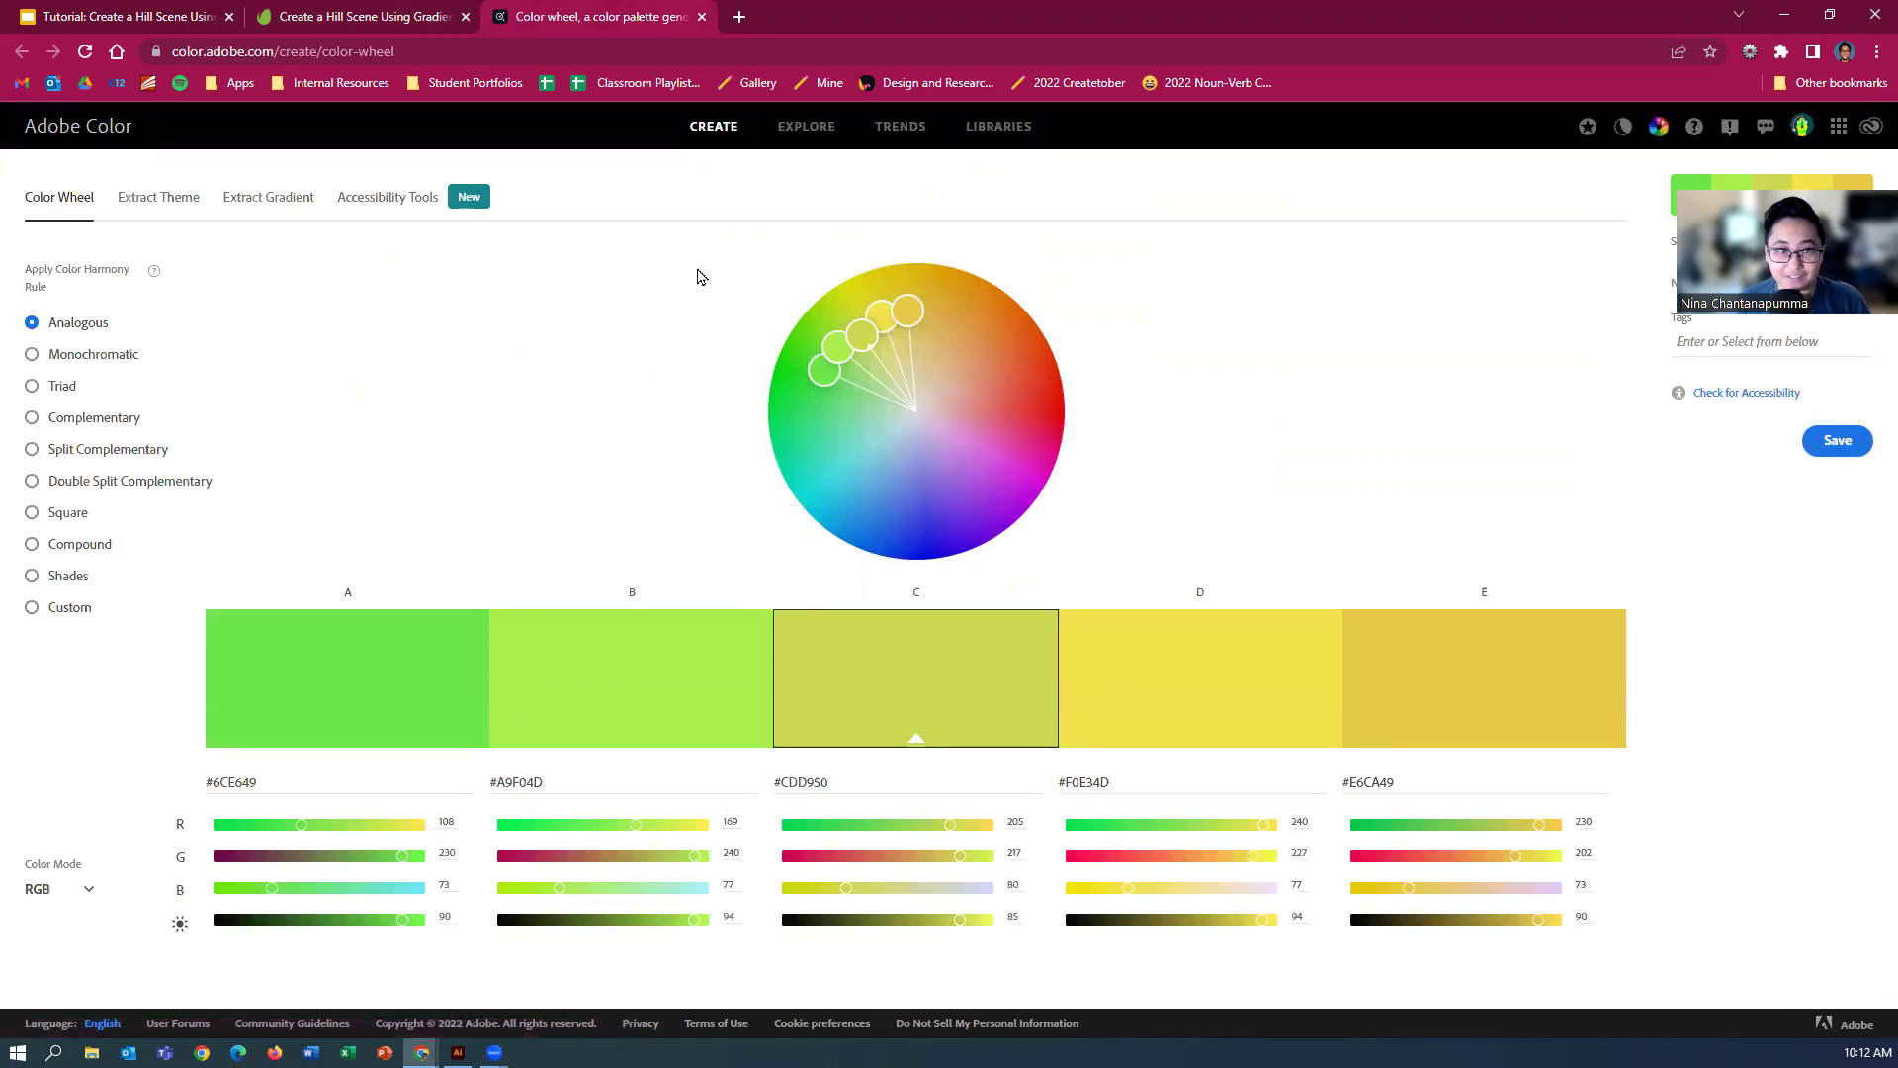
Review the tutorial's "Create from Image" instruction in Step 1 and the reference hill photograph above it.
{"action": "left_click", "coordinate": [388, 16]}
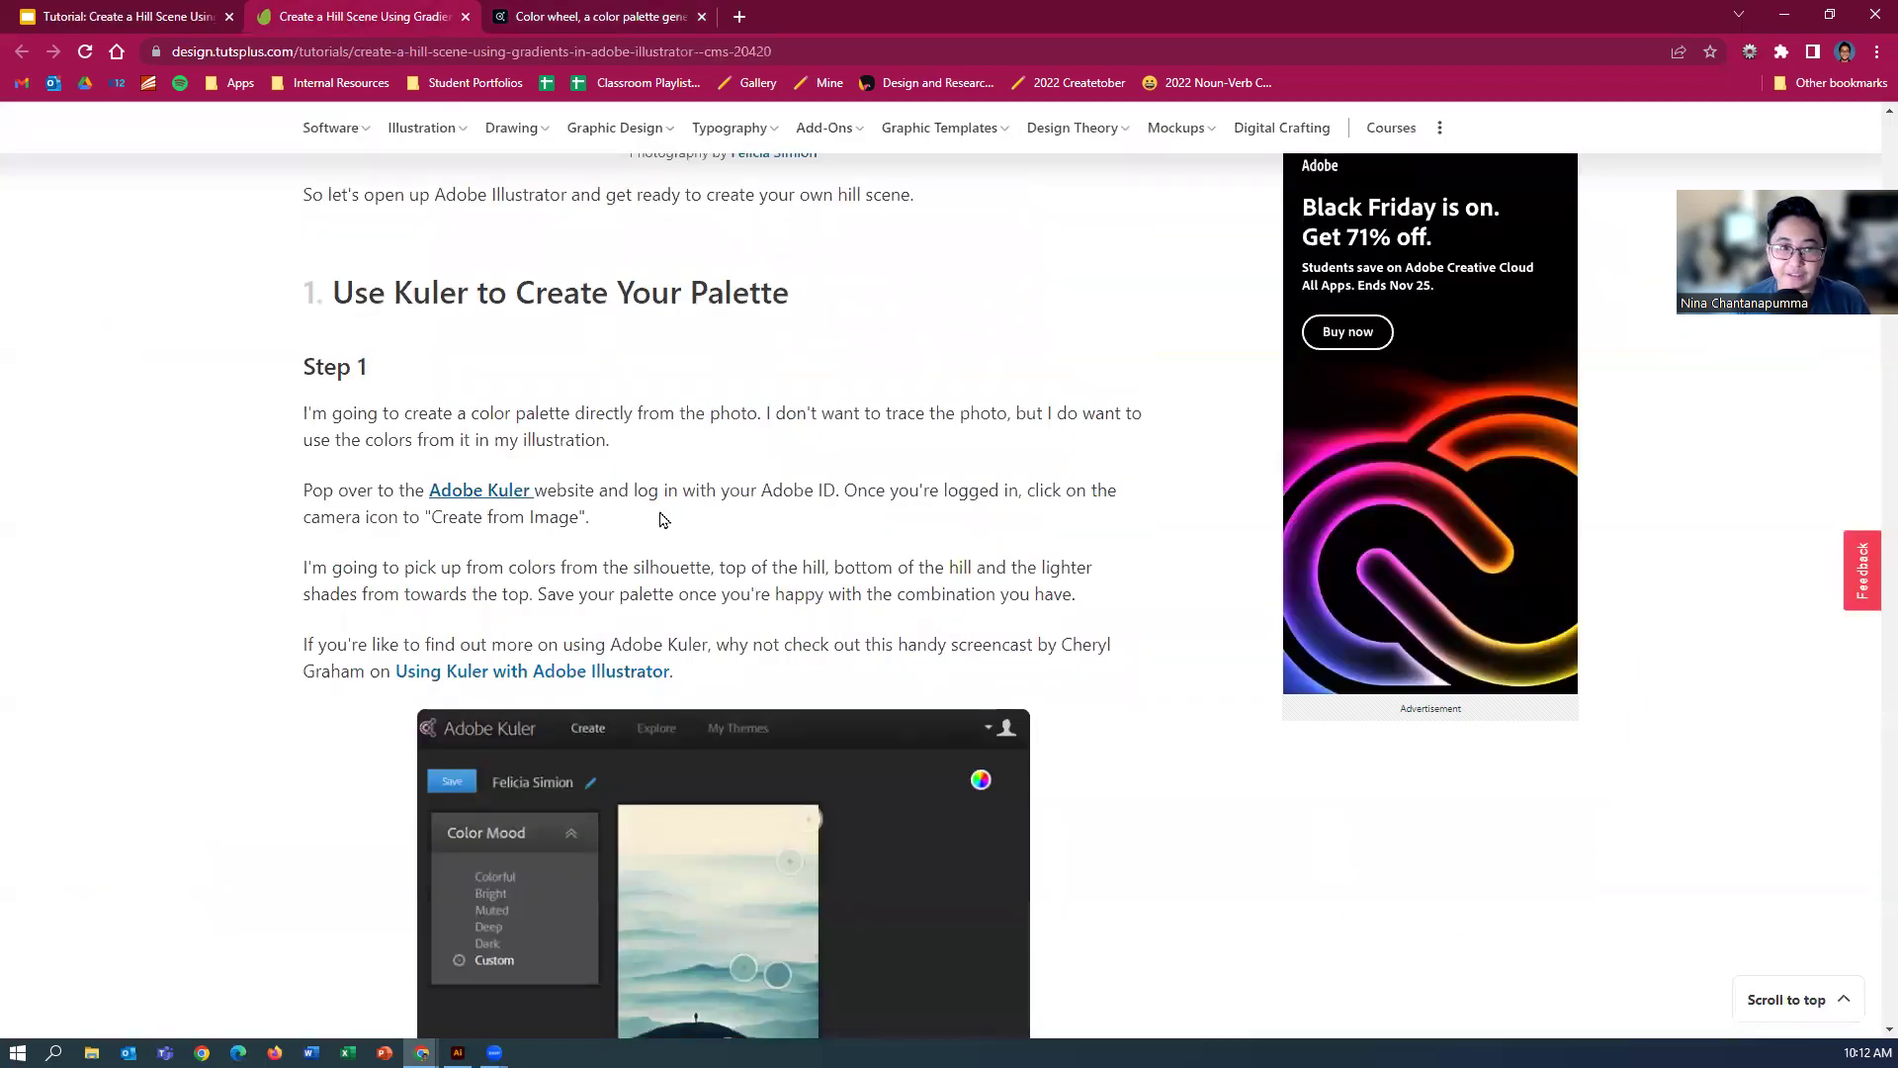
{"action": "left_click_drag", "start_coordinate": [593, 517], "coordinate": [425, 517]}
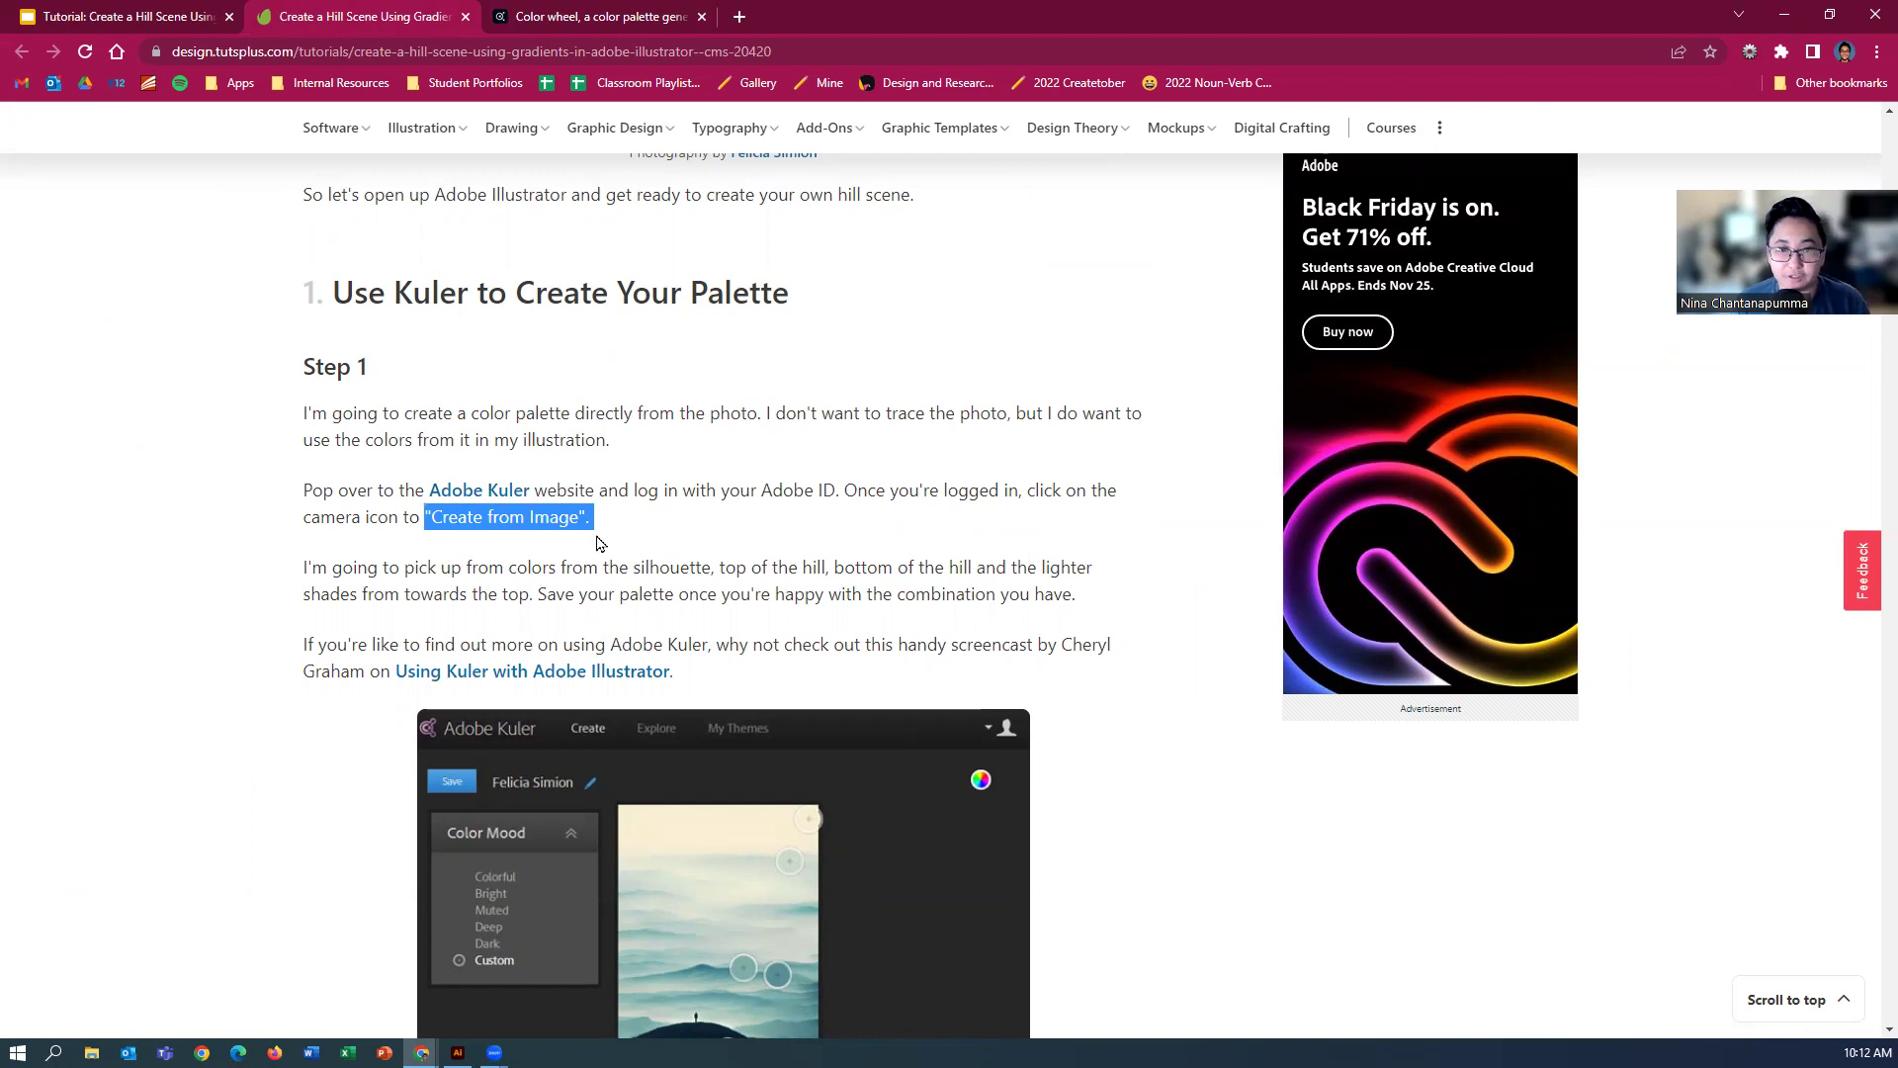
{"action": "scroll", "coordinate": [857, 453], "scroll_direction": "up", "scroll_amount": 7}
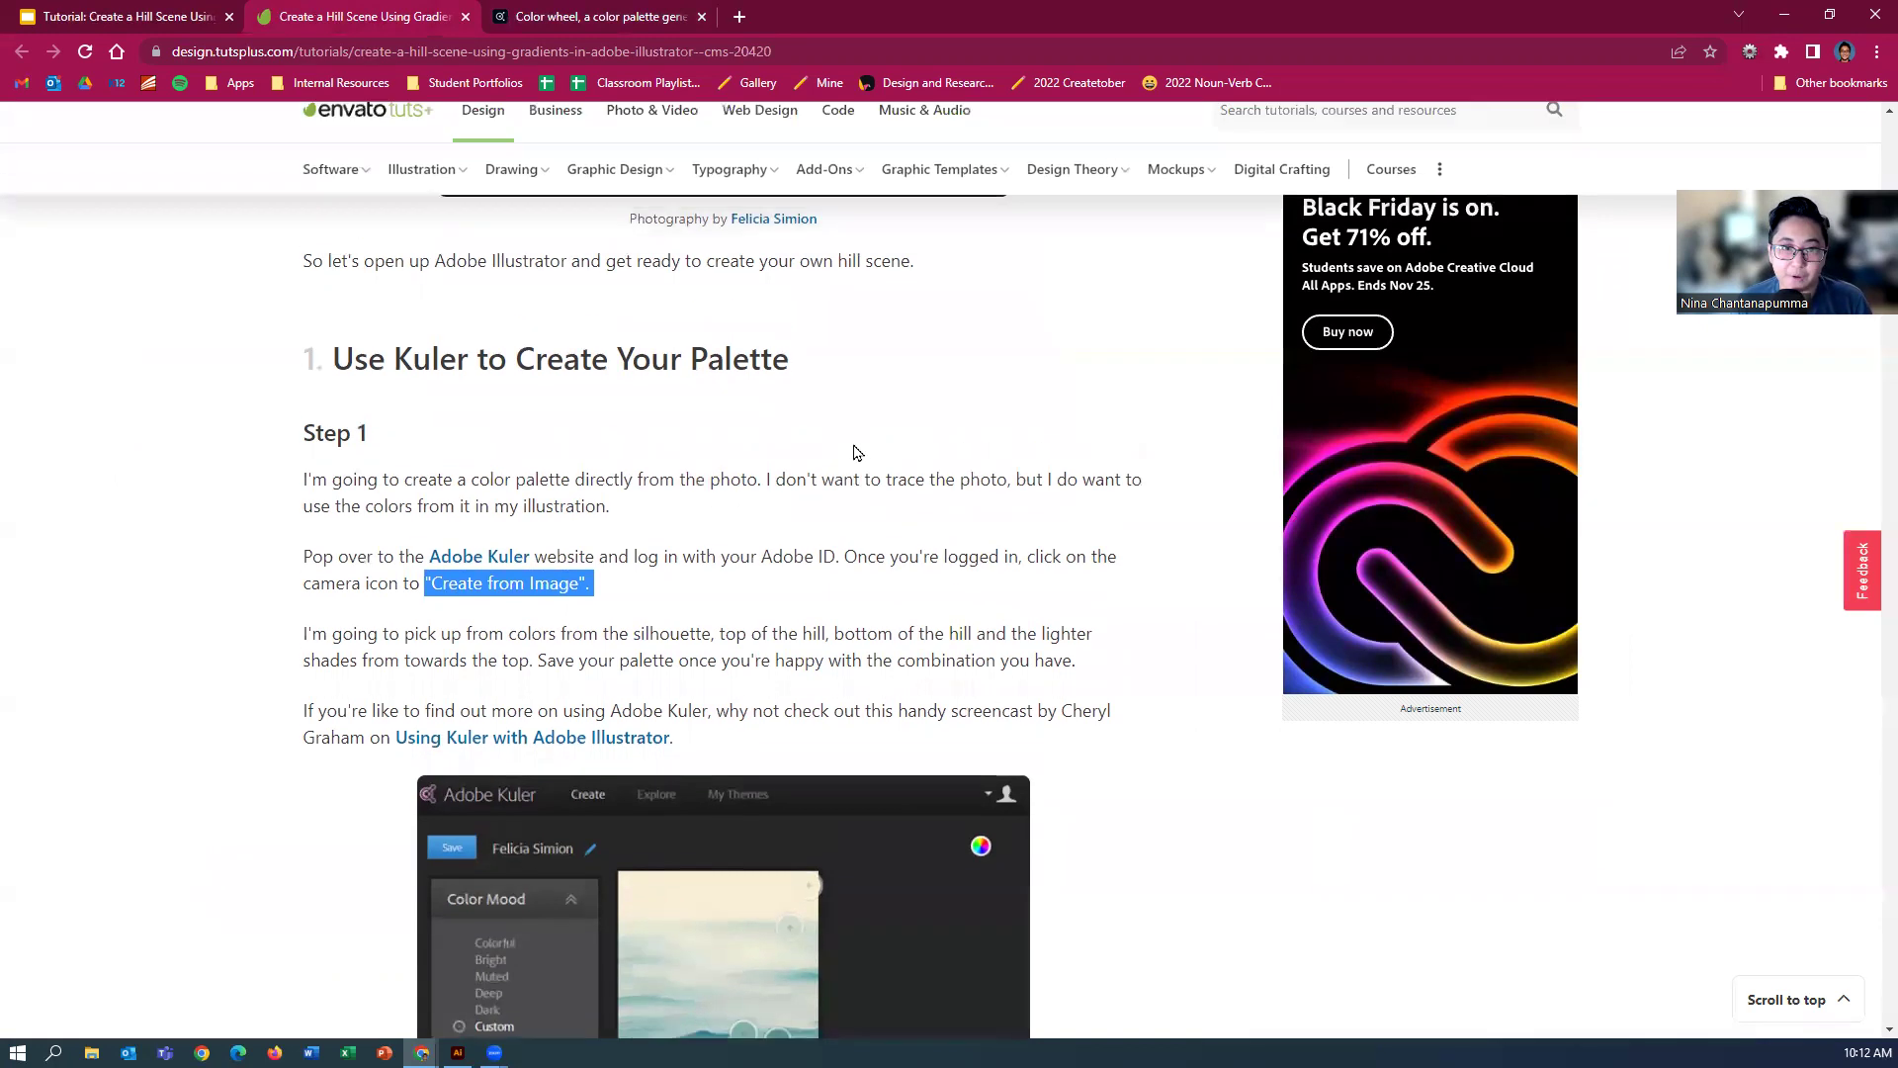
{"action": "scroll", "coordinate": [857, 452], "scroll_direction": "up", "scroll_amount": 2}
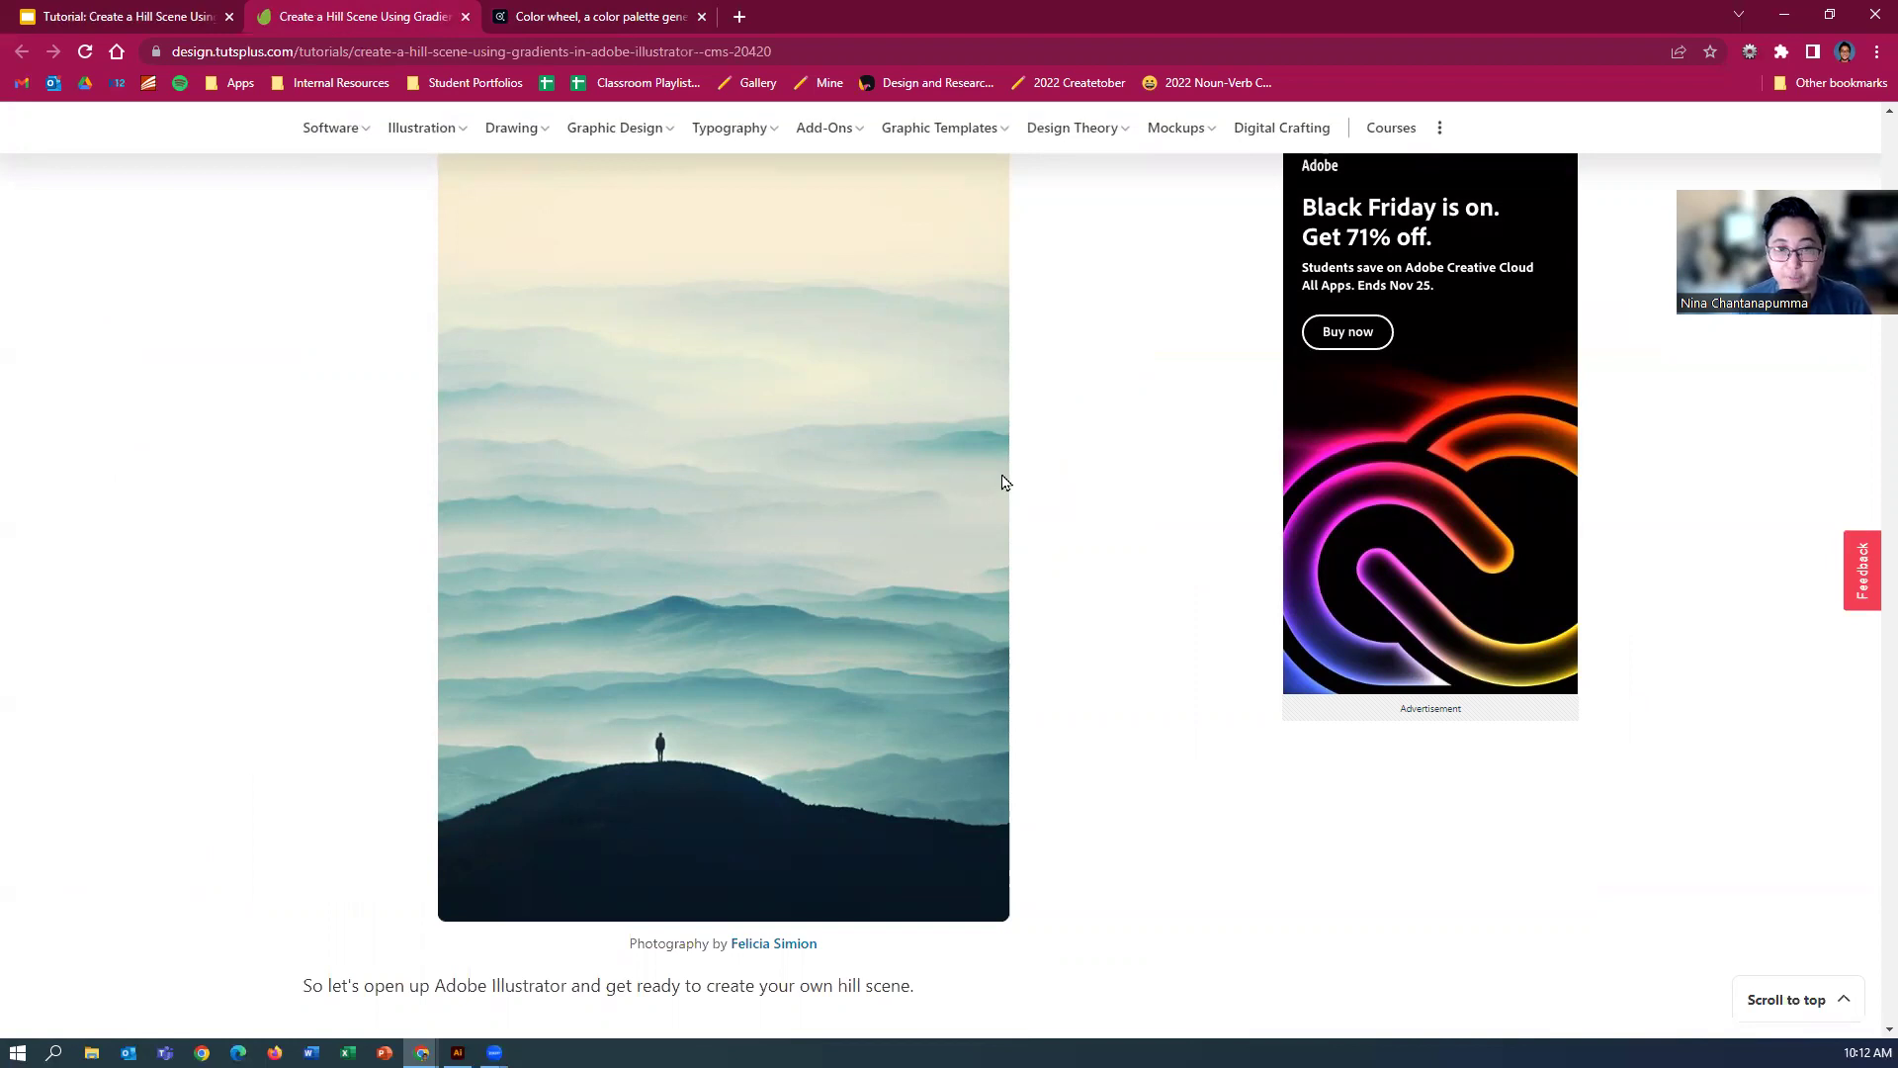
{"action": "scroll", "coordinate": [1003, 482], "scroll_direction": "down", "scroll_amount": 8}
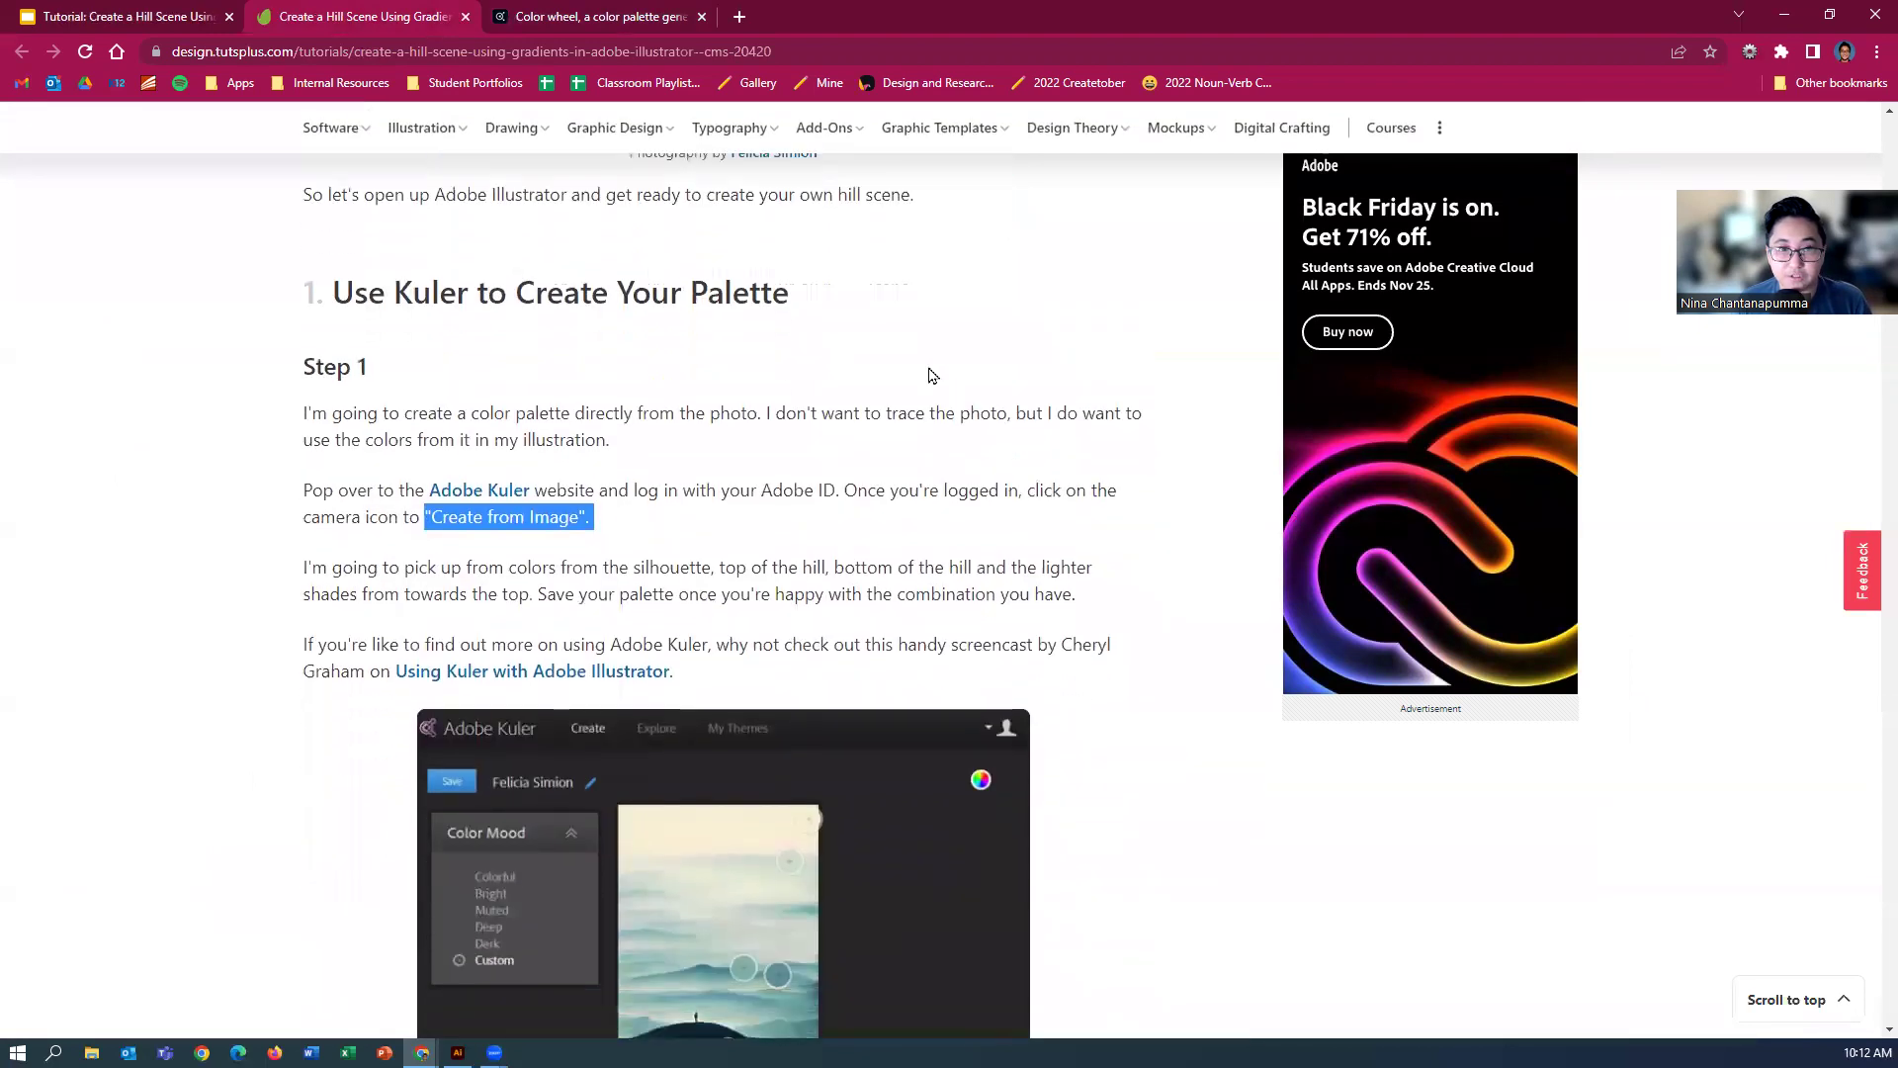
Search Google Images for "sunset" in a new browser tab.
{"action": "left_click", "coordinate": [740, 15]}
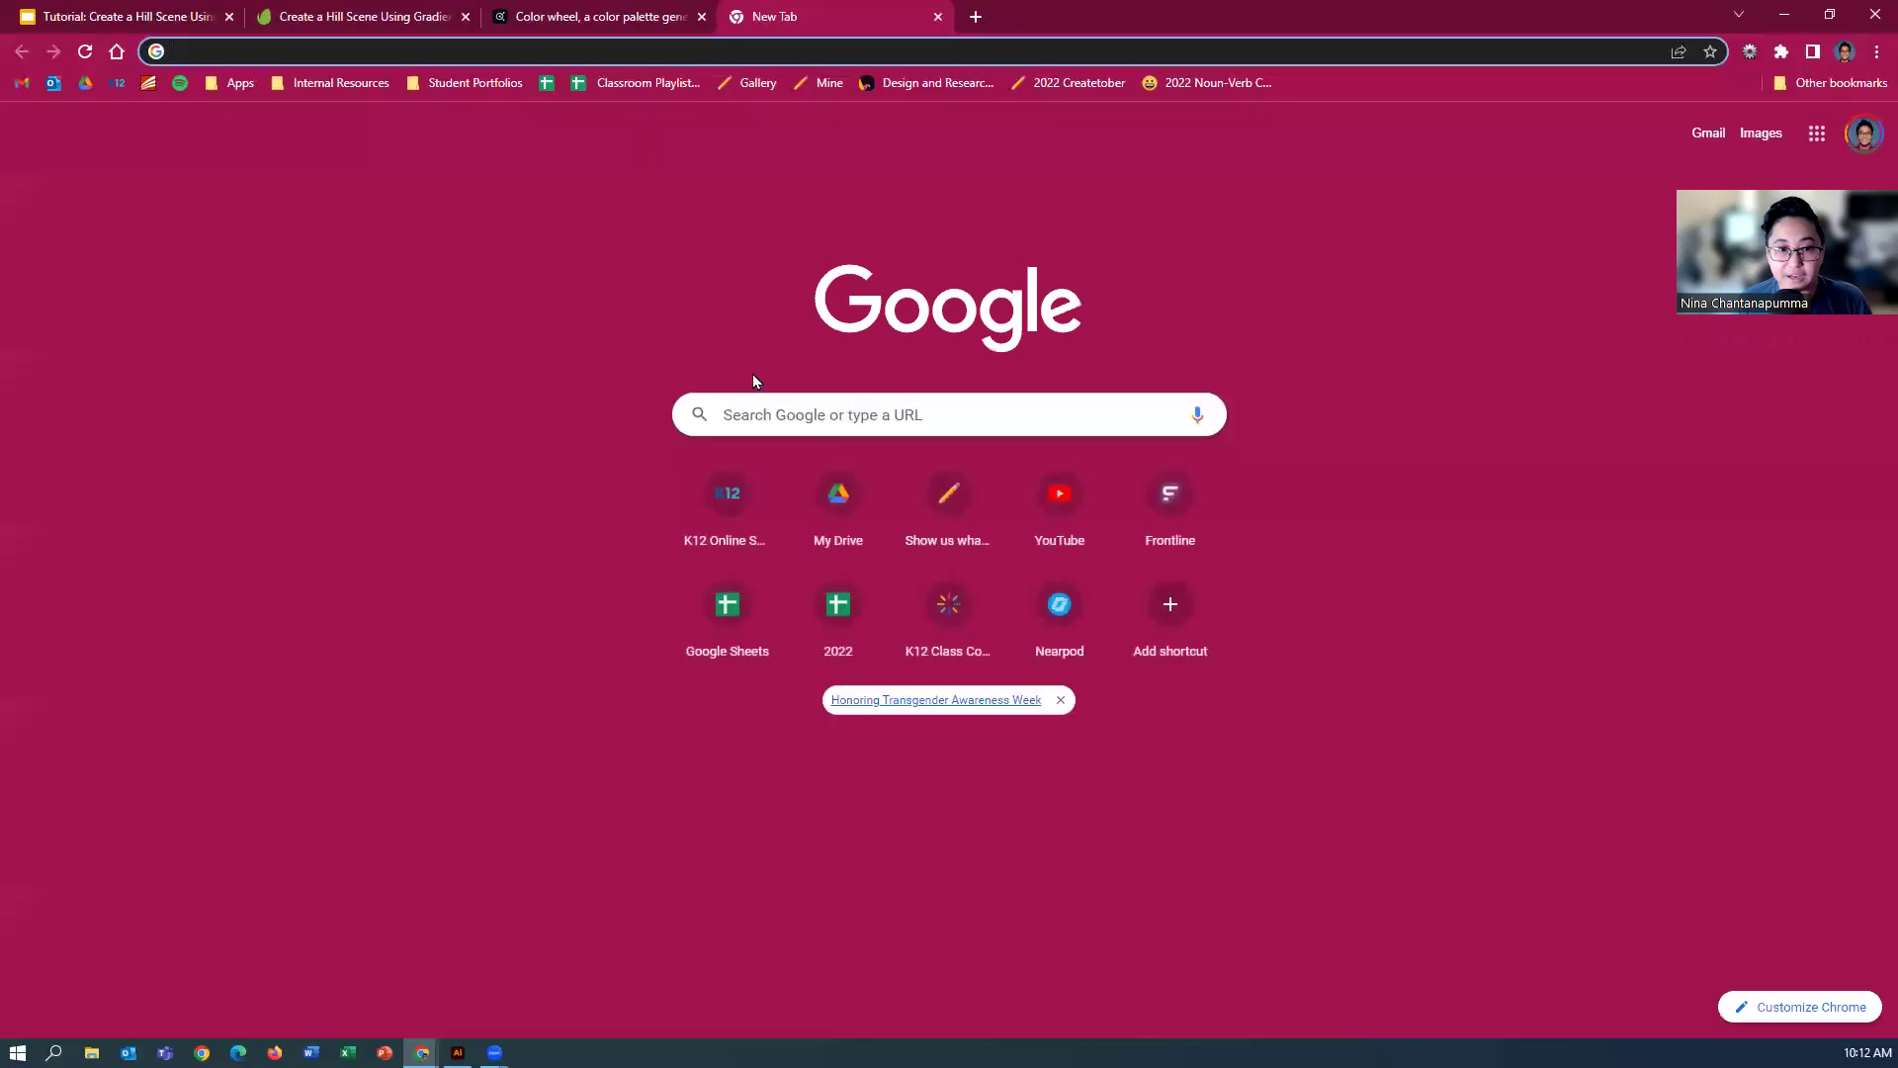
{"action": "left_click", "coordinate": [767, 407]}
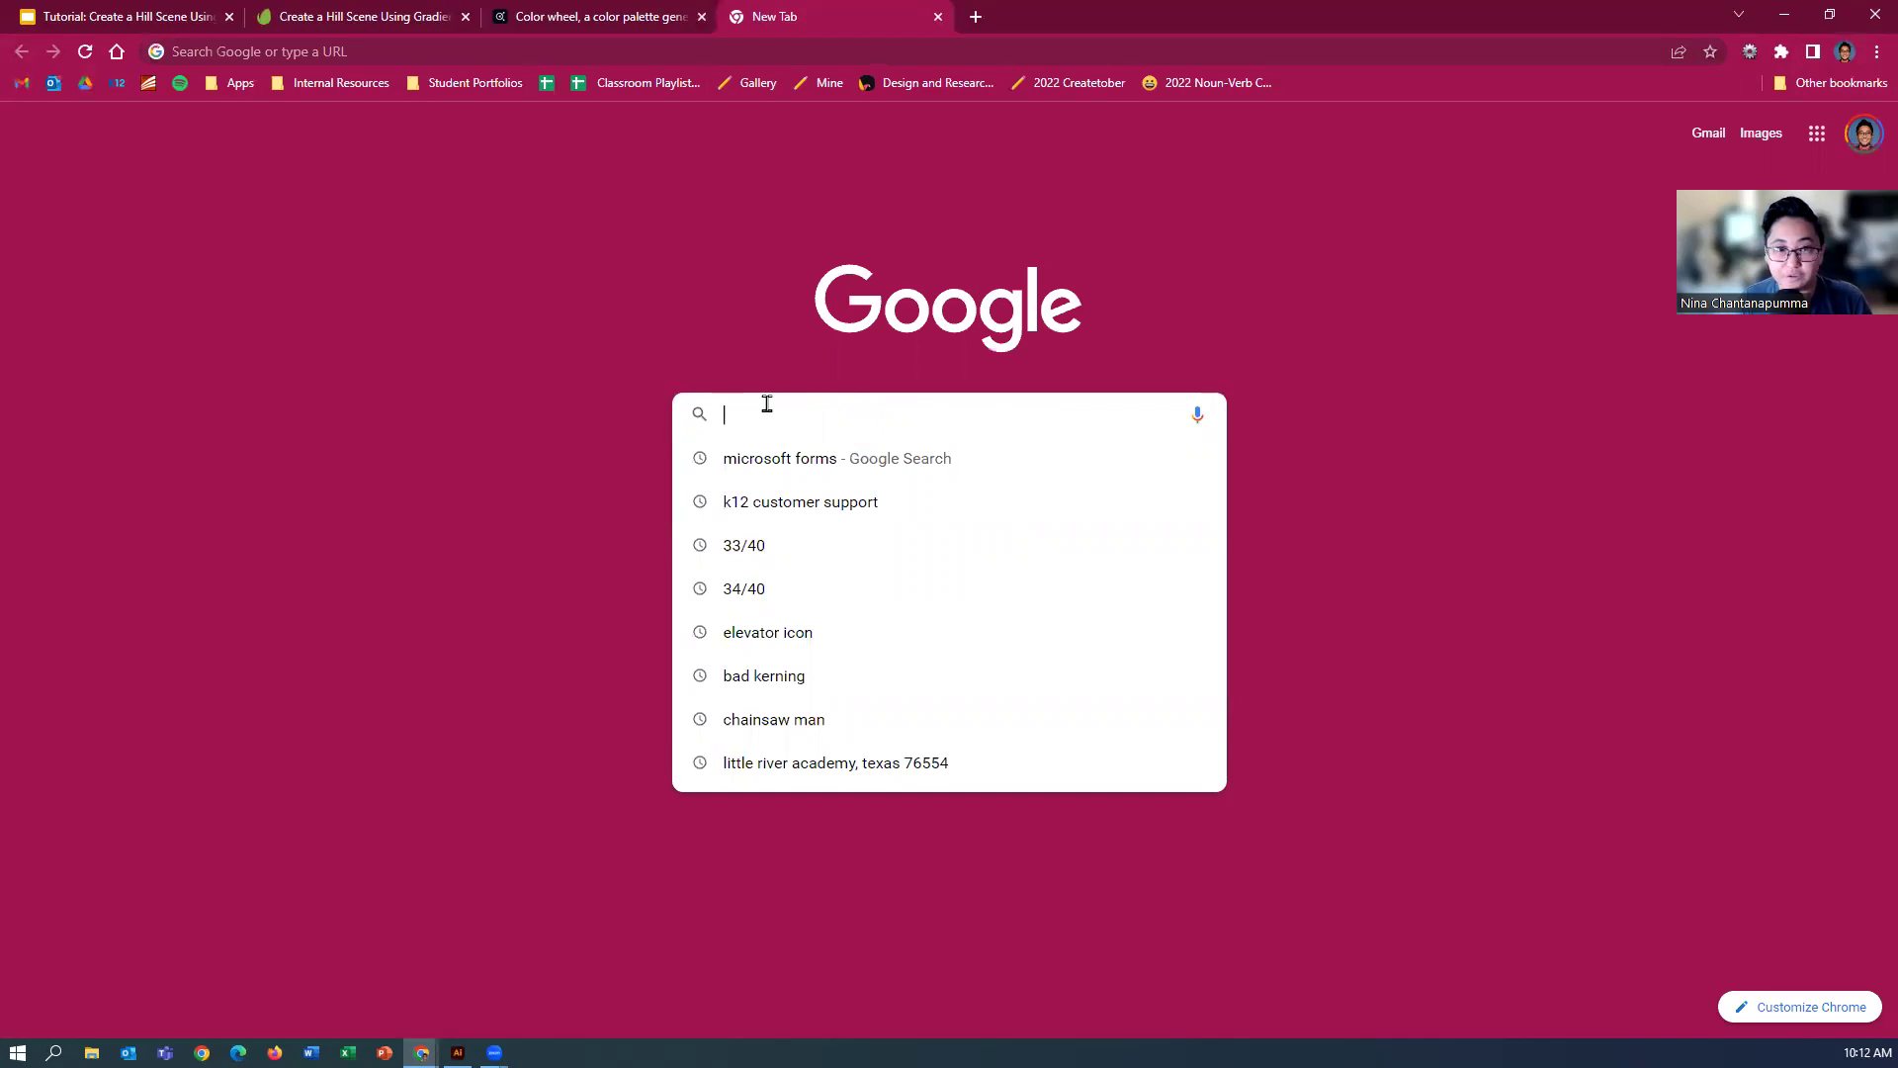
{"action": "type", "text": "sunset"}
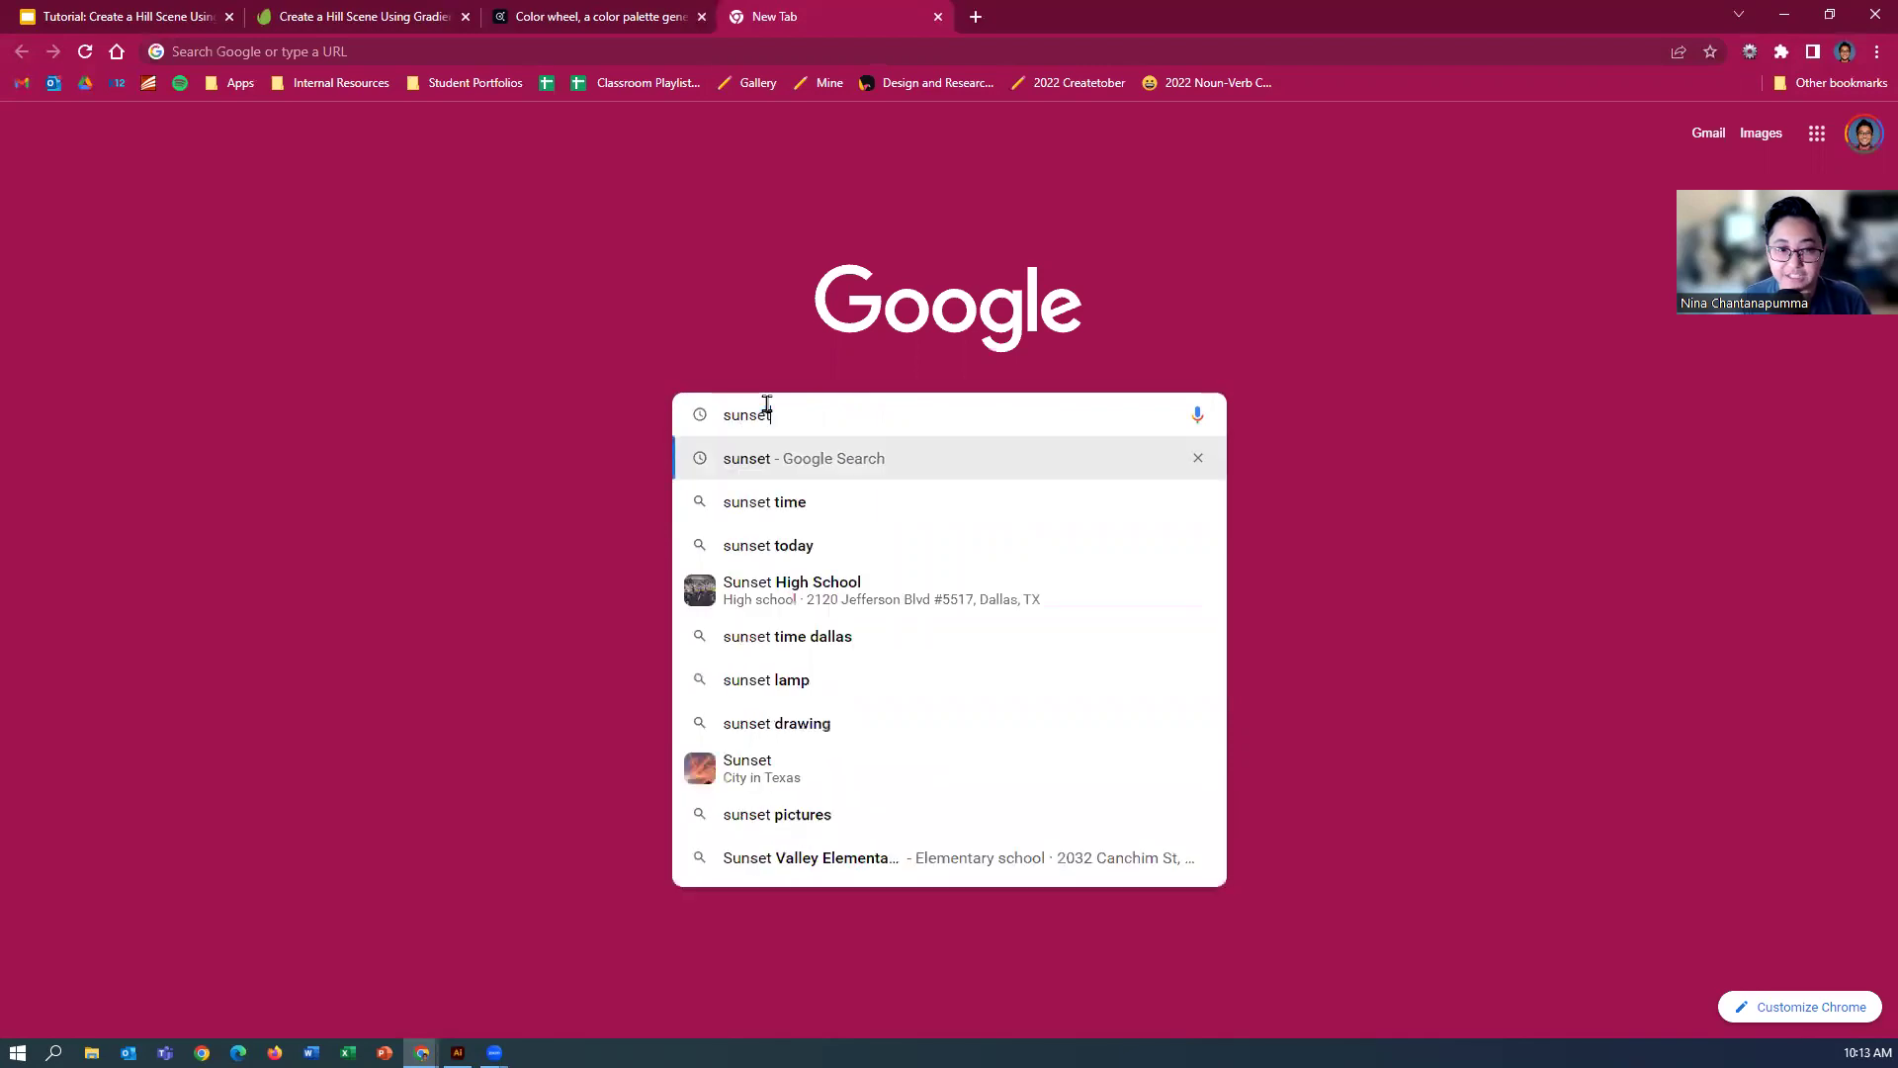
{"action": "key", "text": "Return"}
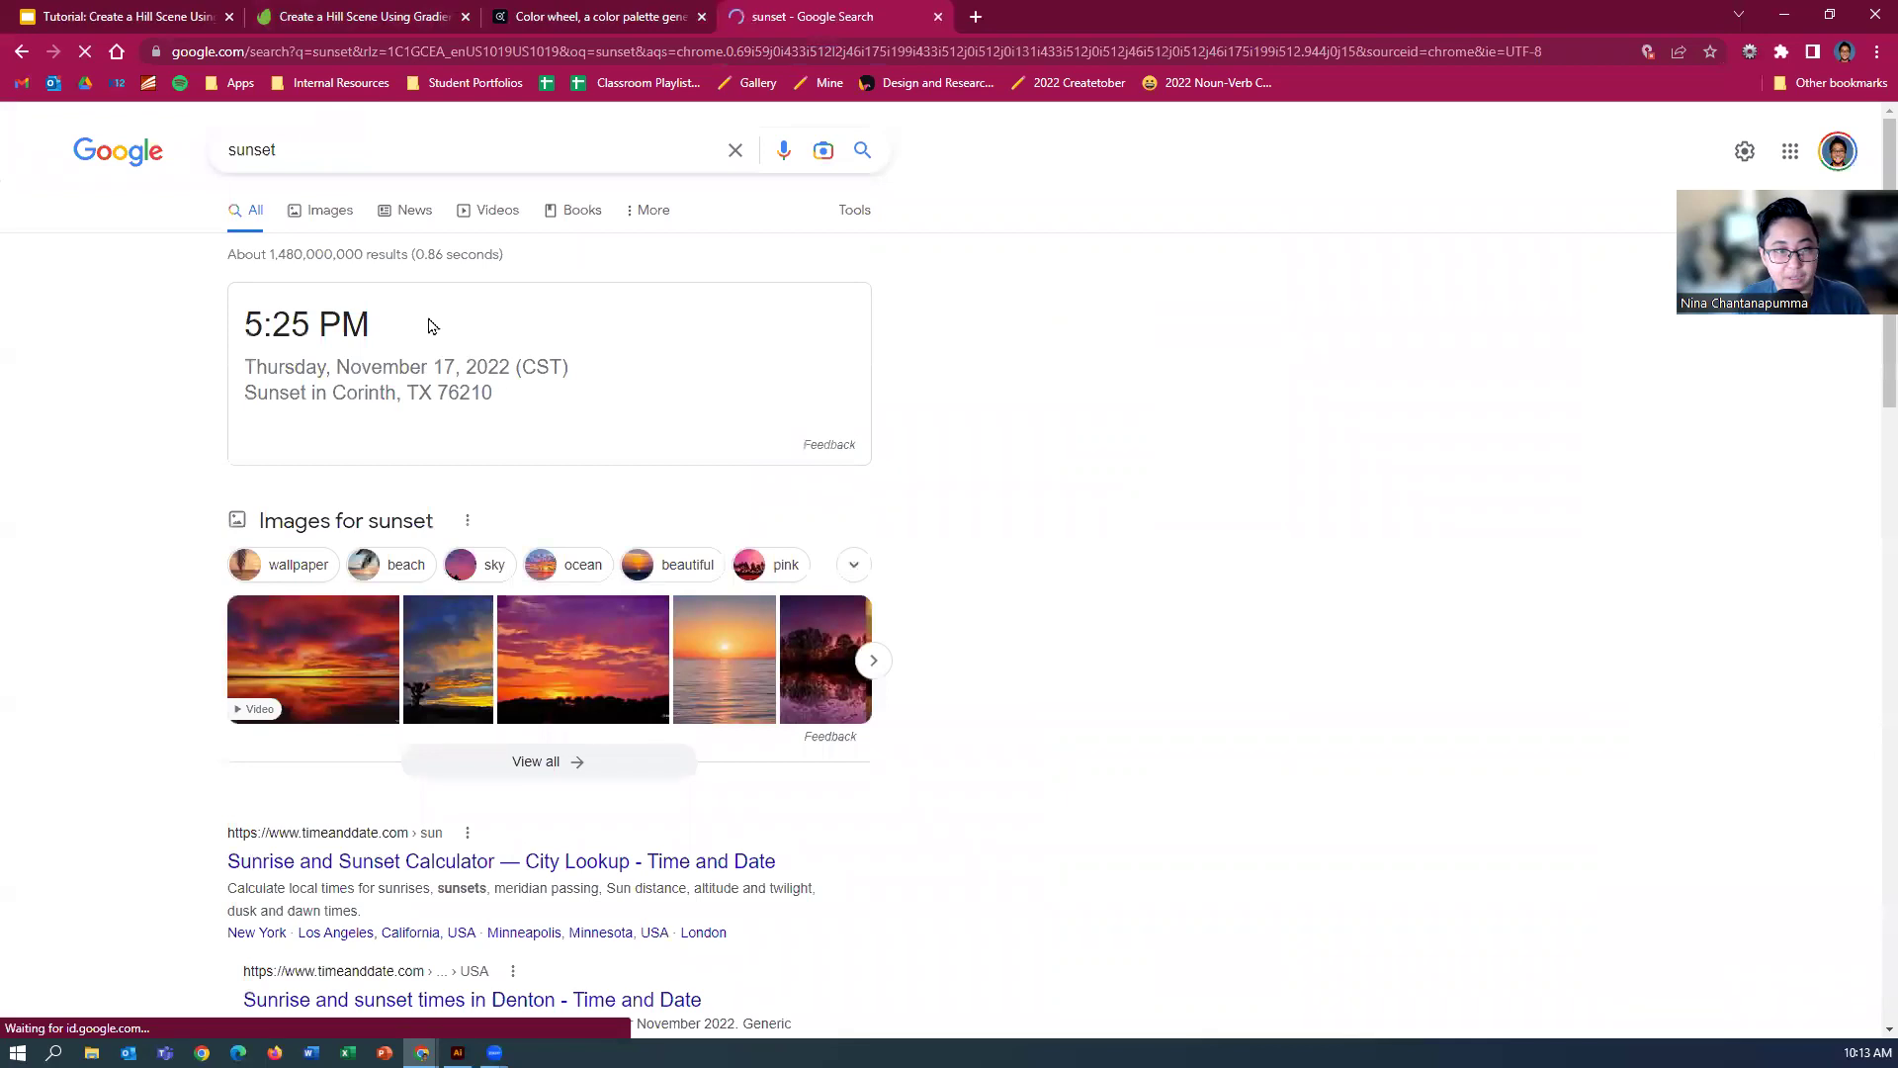
{"action": "left_click", "coordinate": [333, 219]}
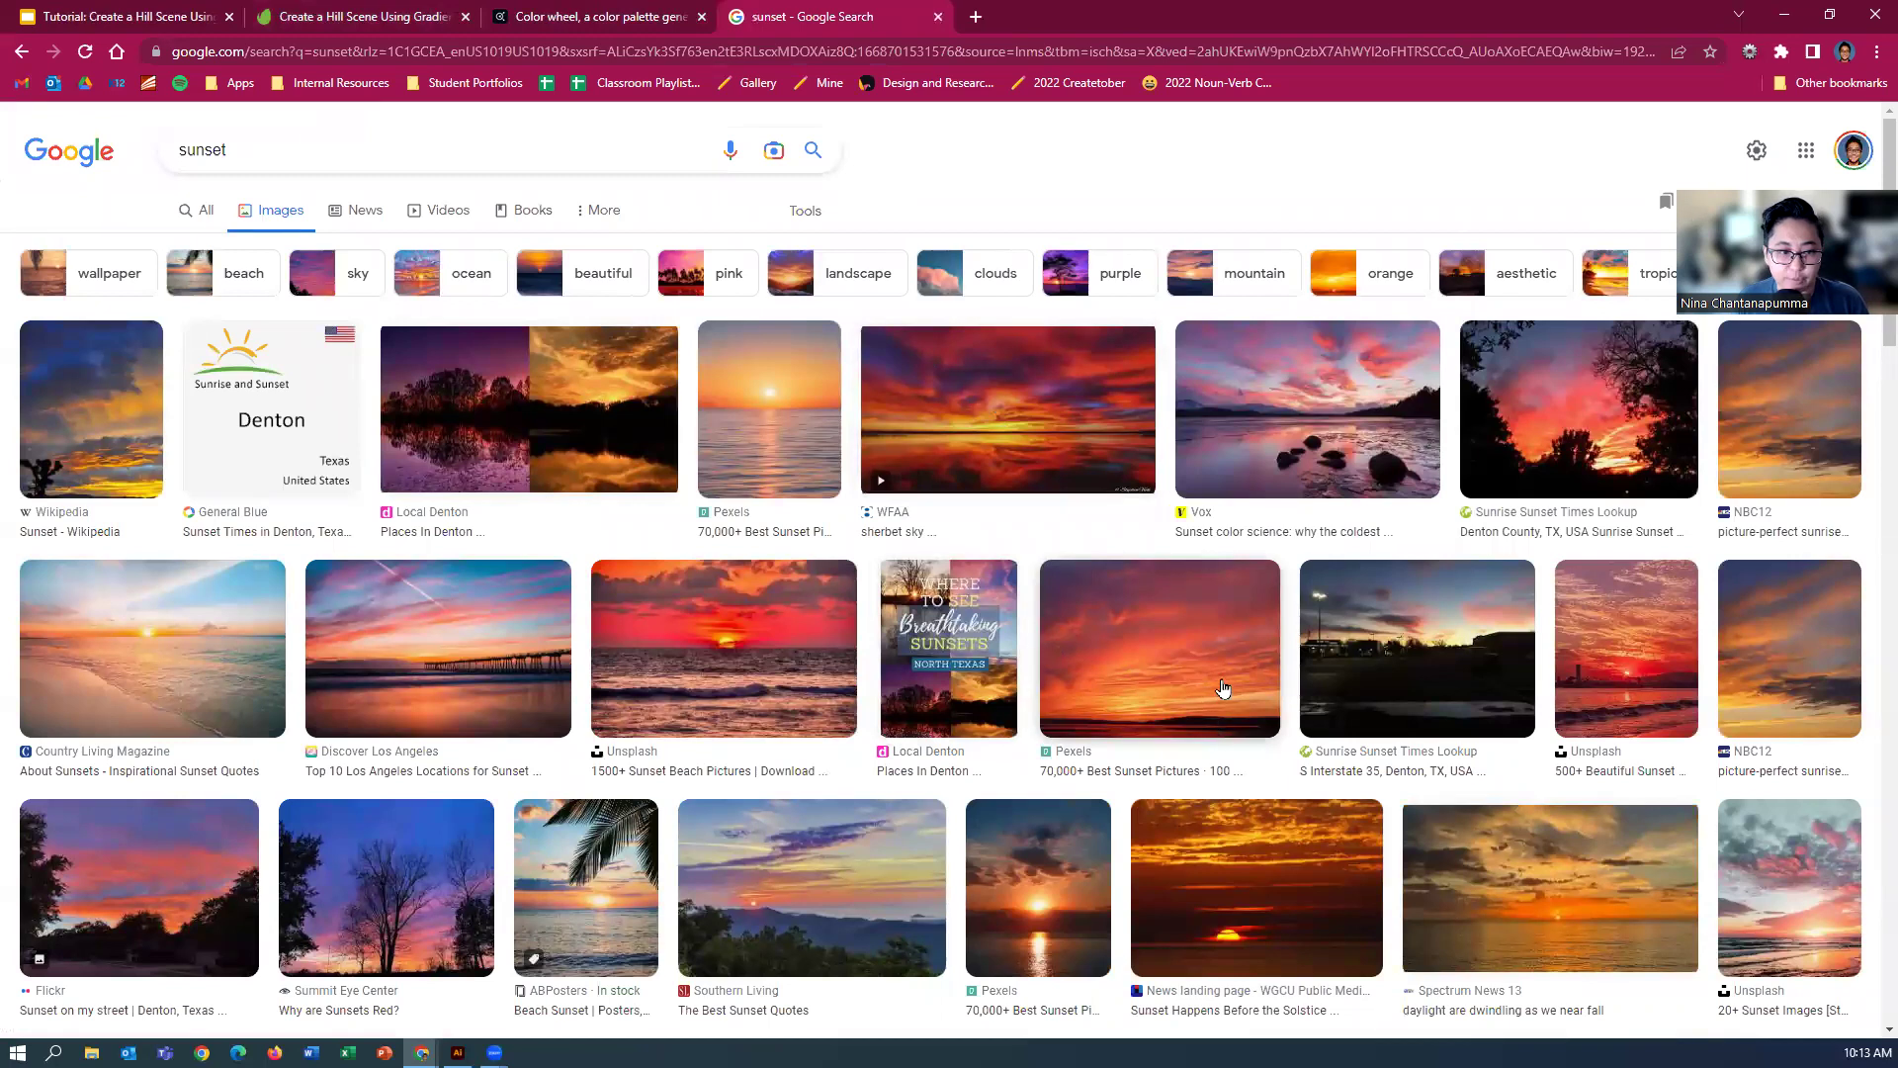
Save the Pexels red-orange sunset image to the Desktop as a JPEG named sunset2.
{"action": "left_click", "coordinate": [1144, 649]}
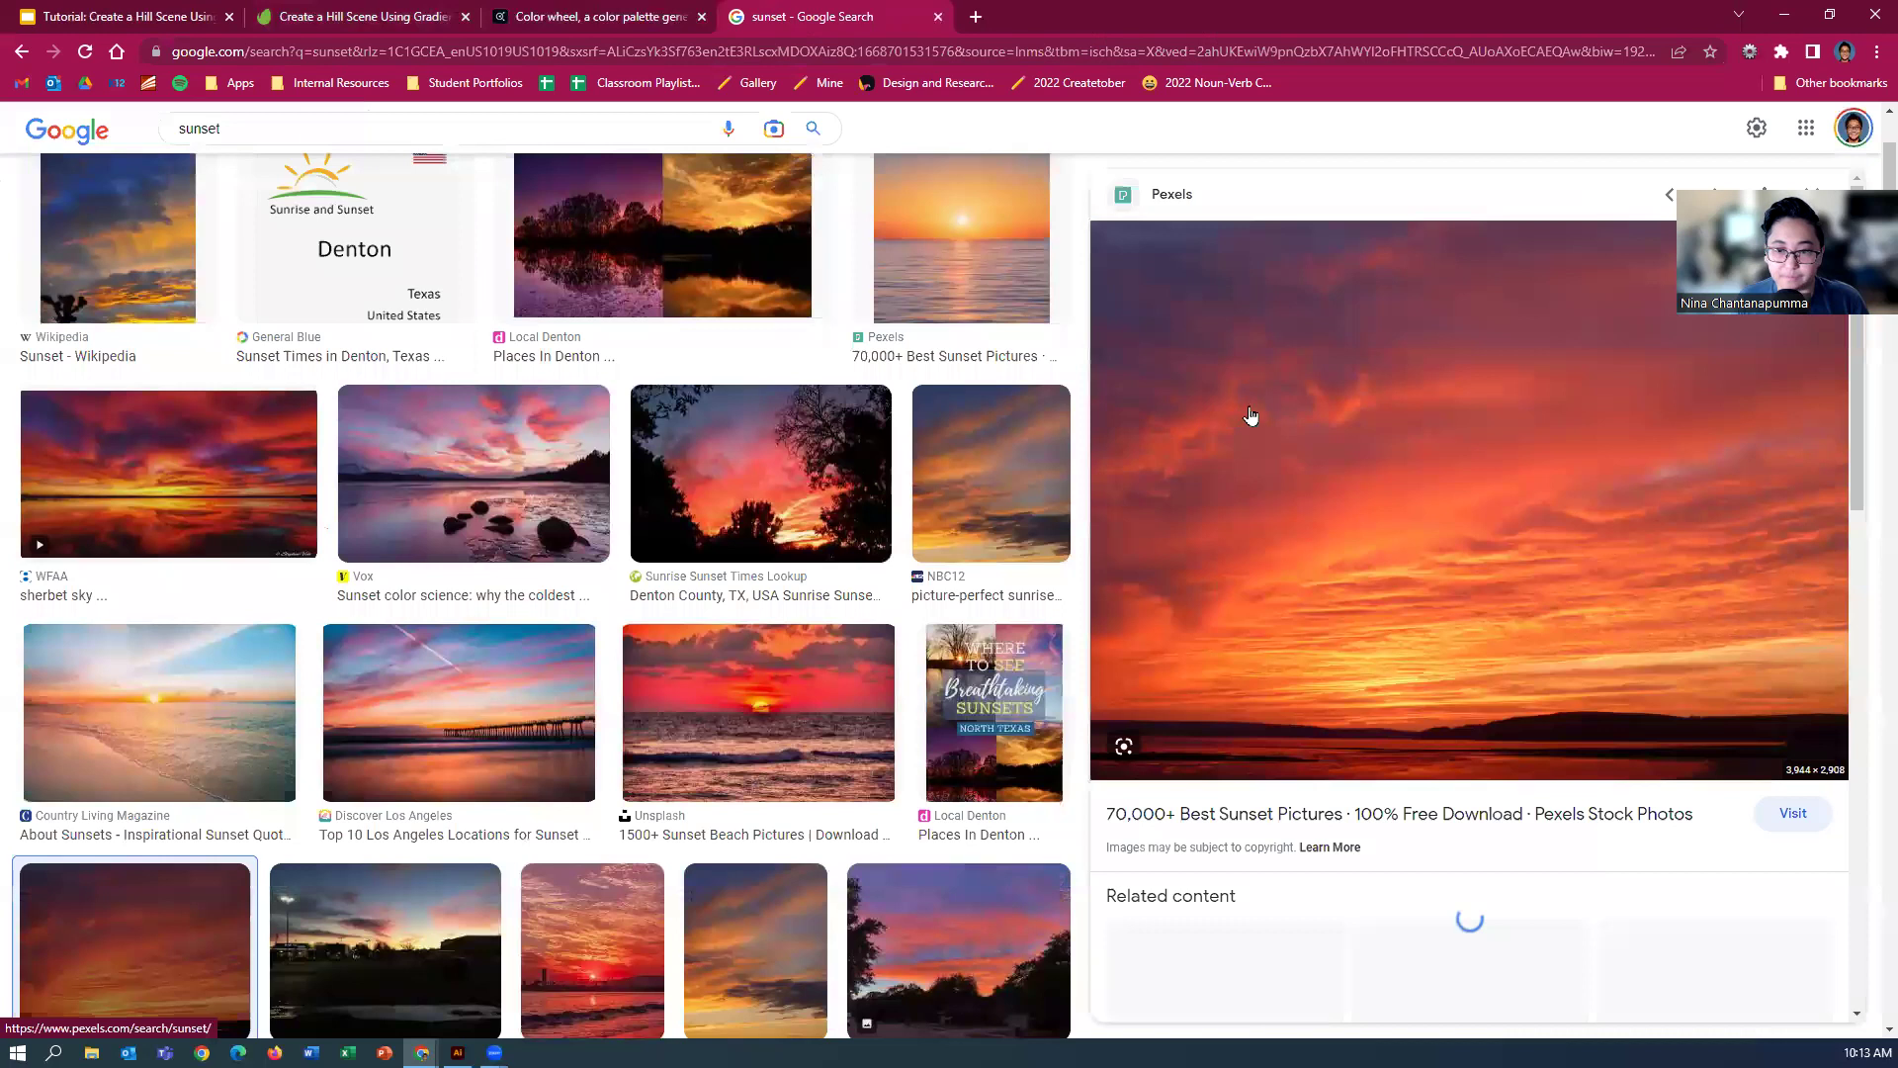
{"action": "right_click", "coordinate": [1229, 413]}
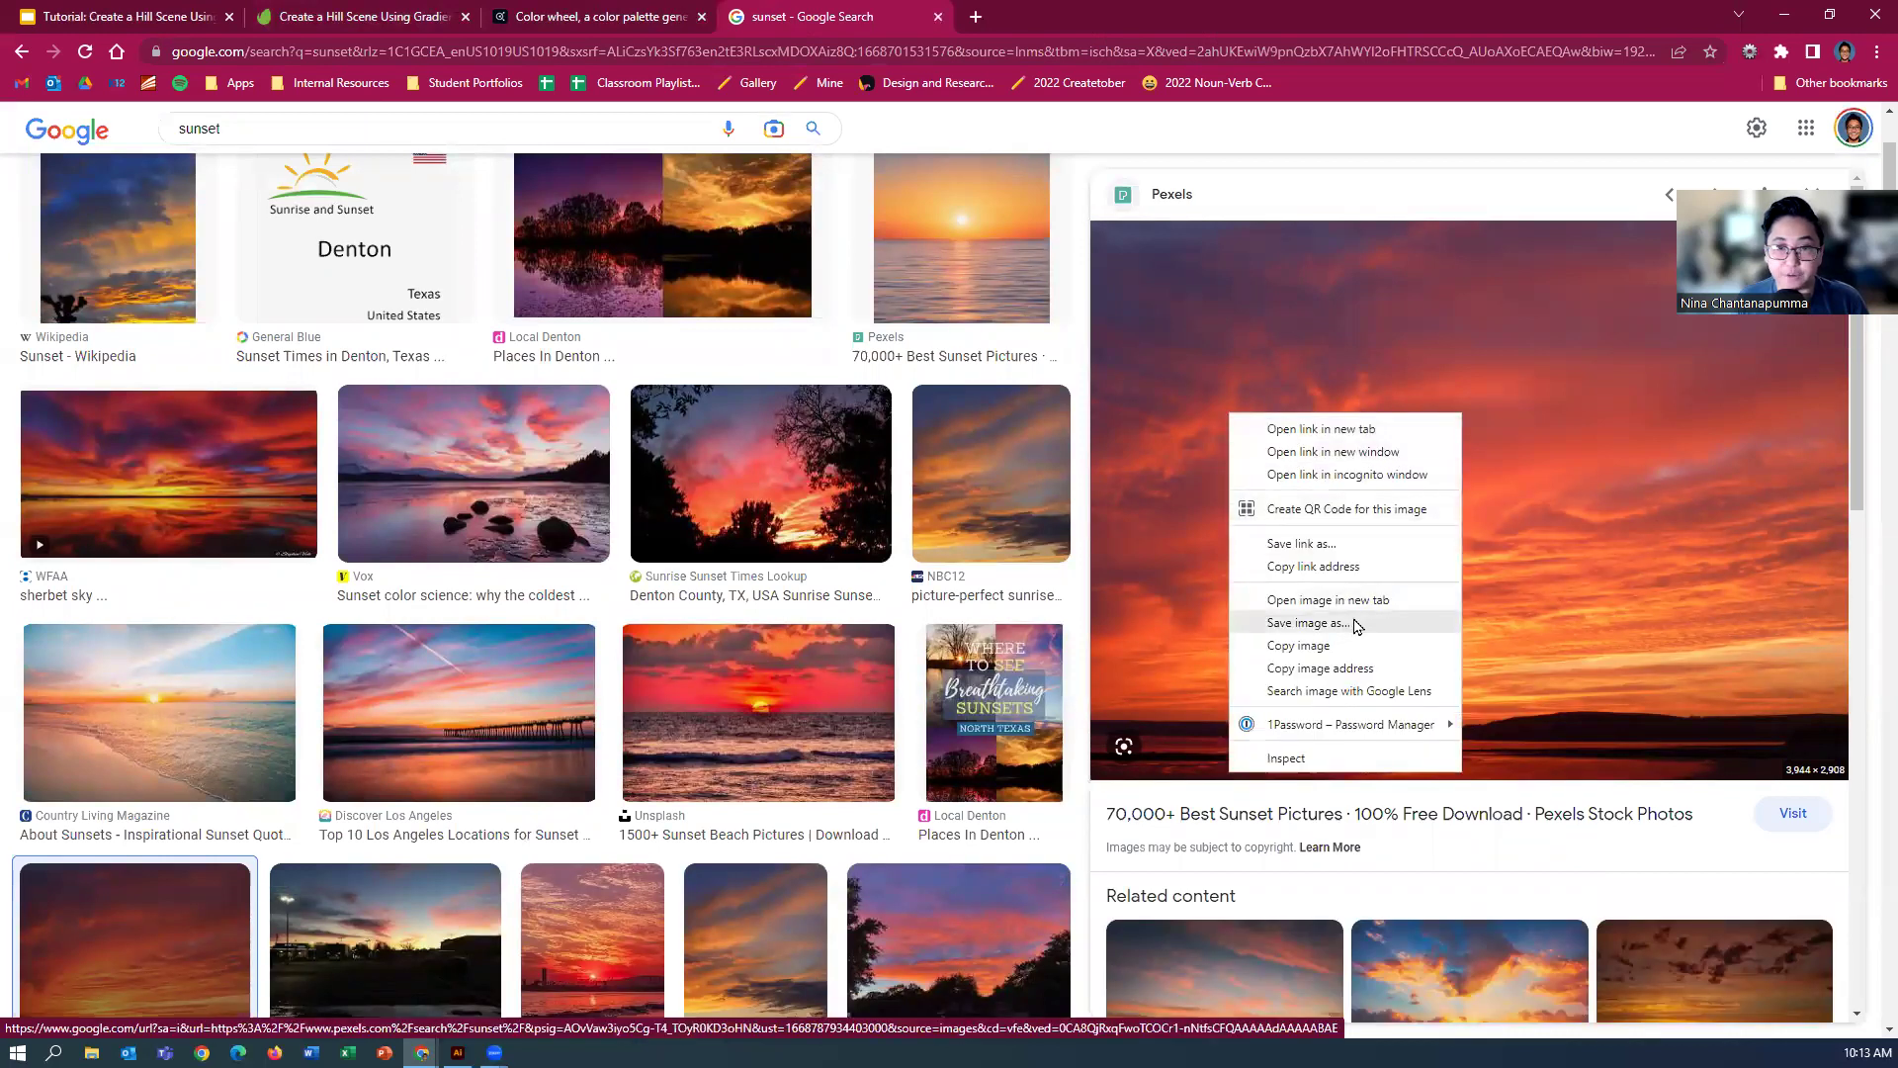
{"action": "left_click", "coordinate": [1356, 624]}
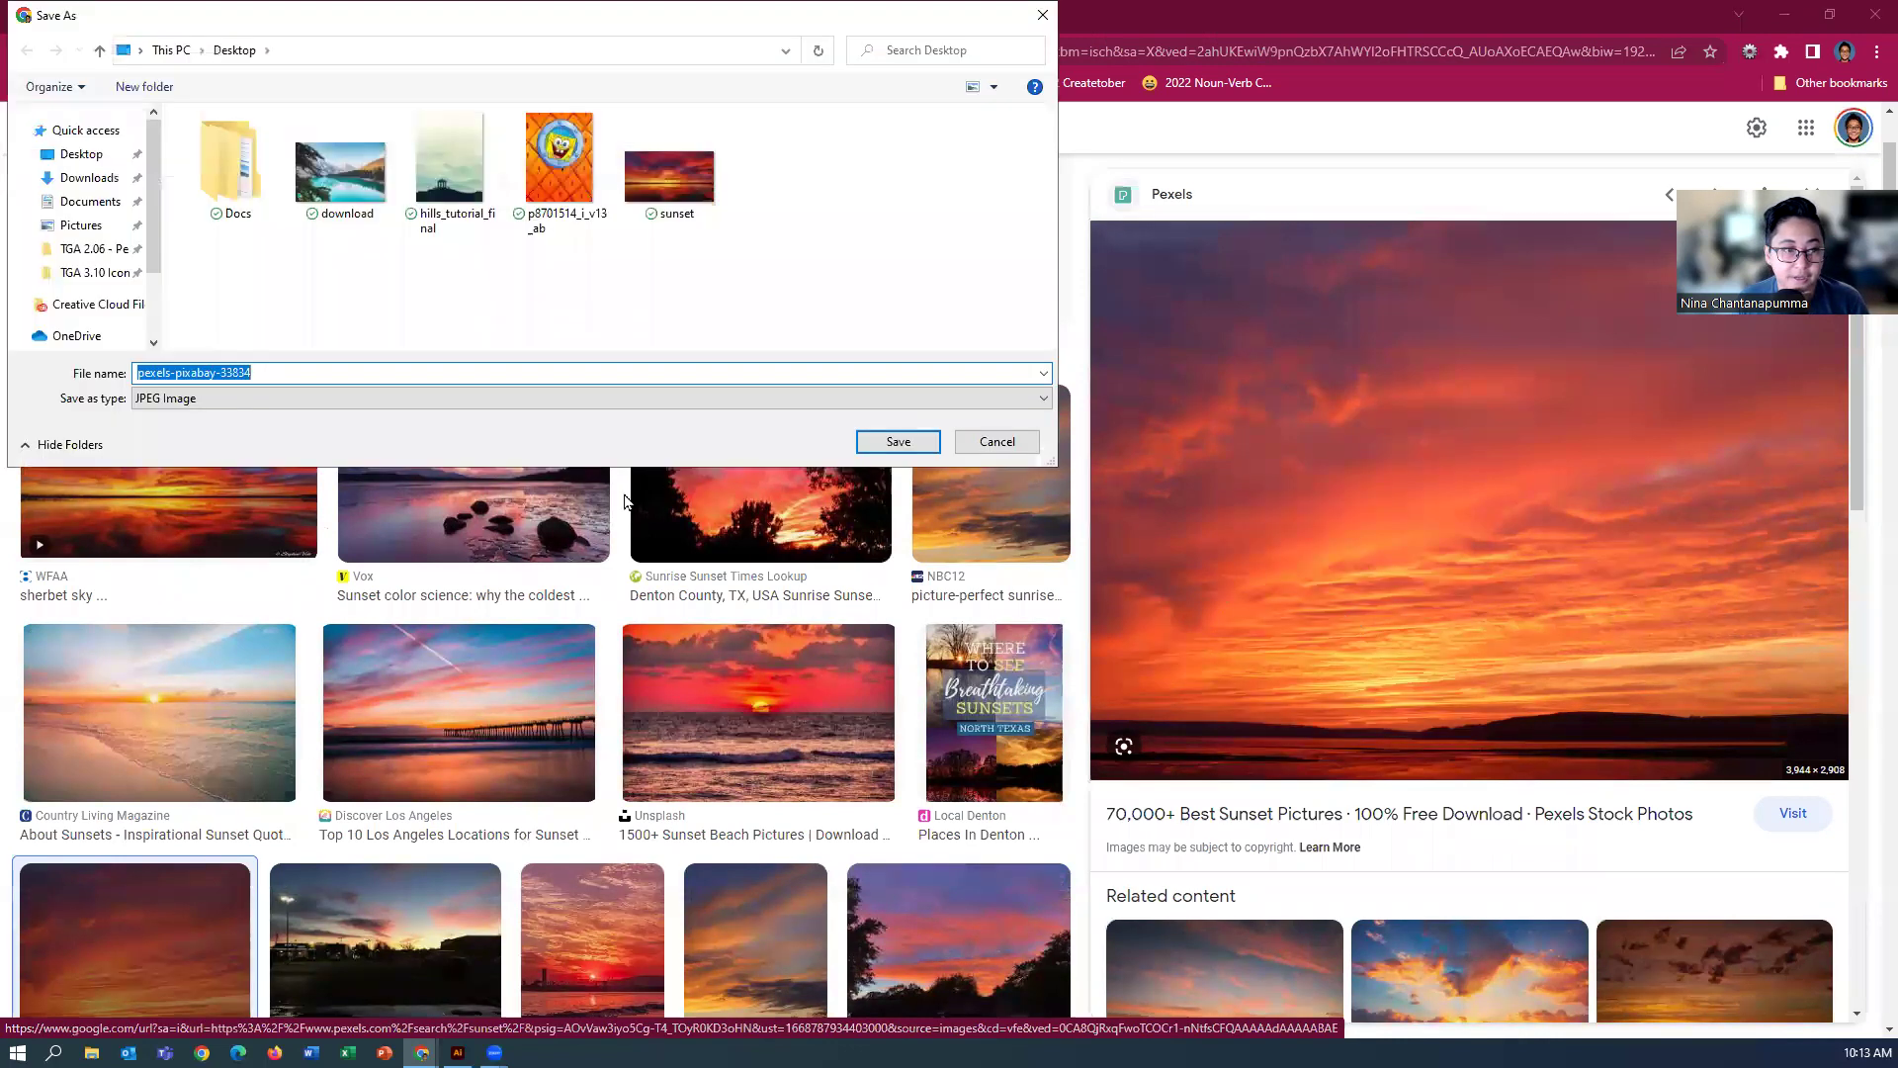
{"action": "type", "text": "sunset"}
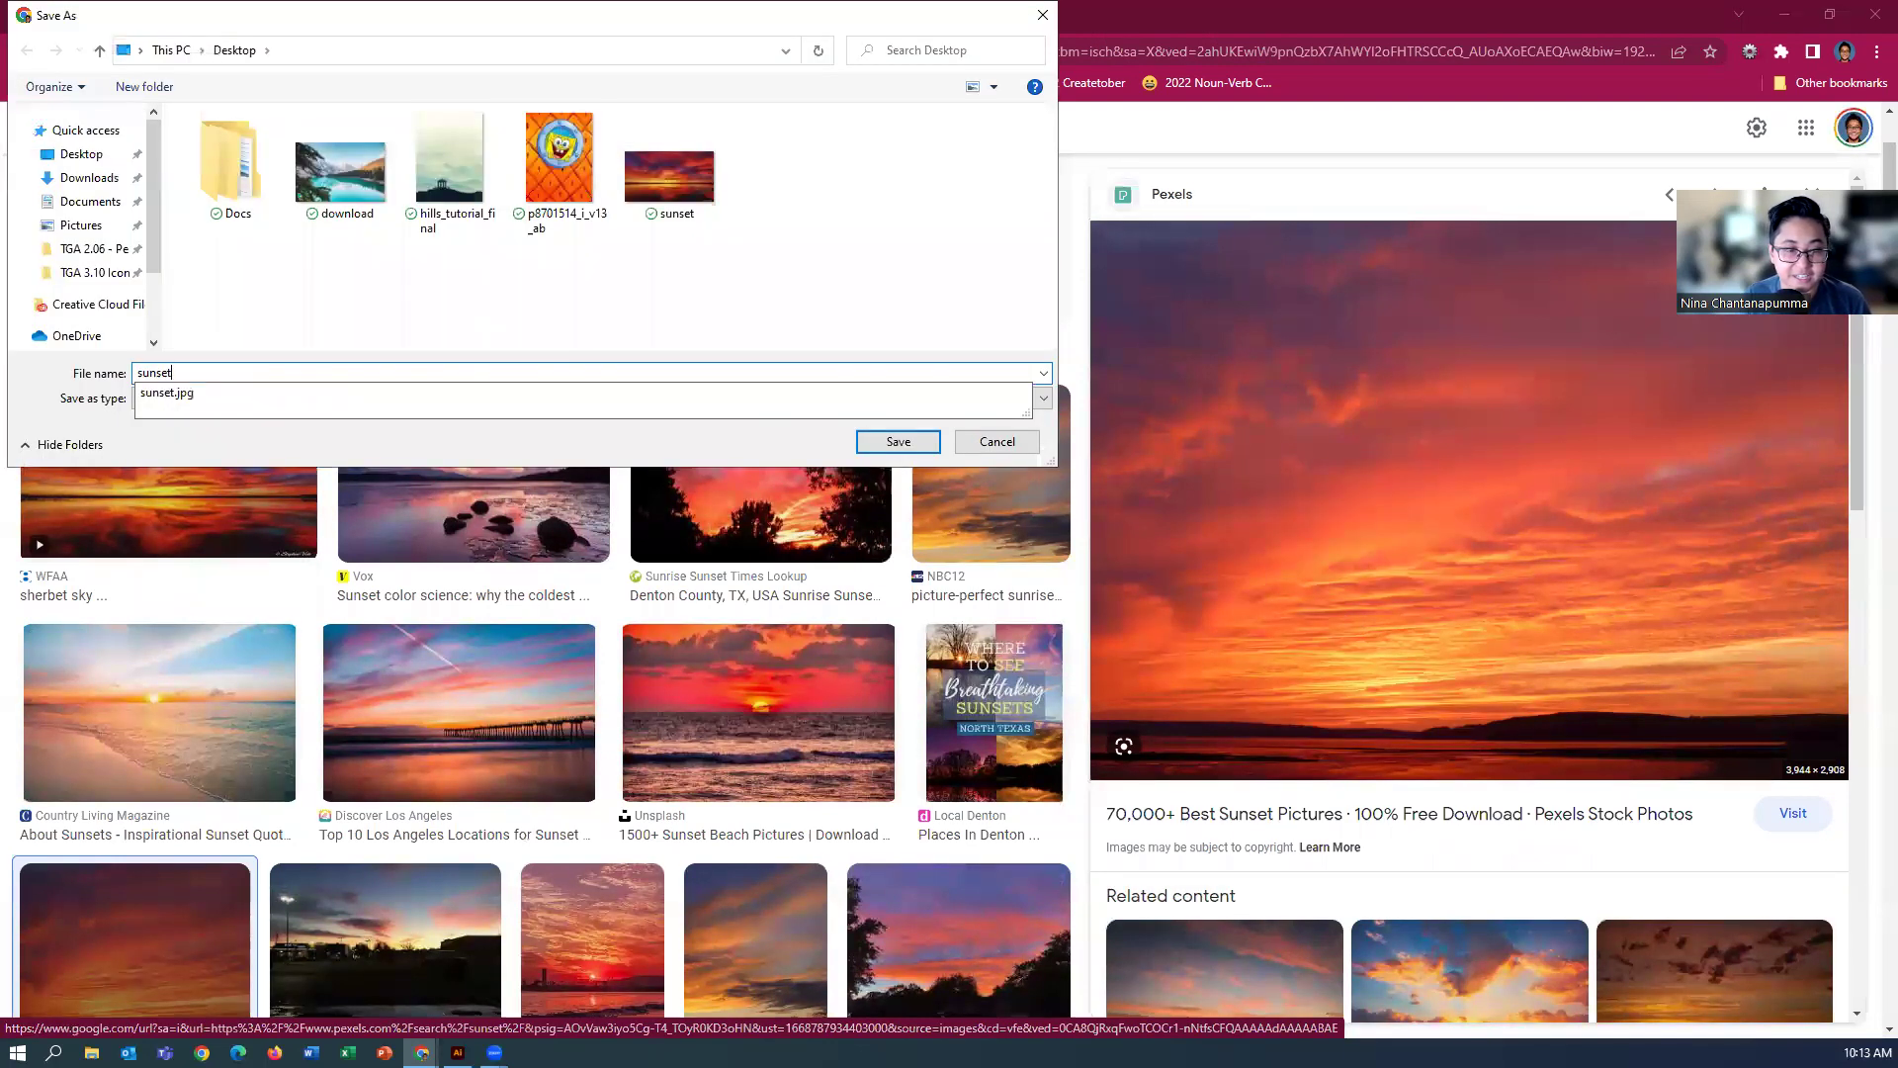
{"action": "type", "text": "2"}
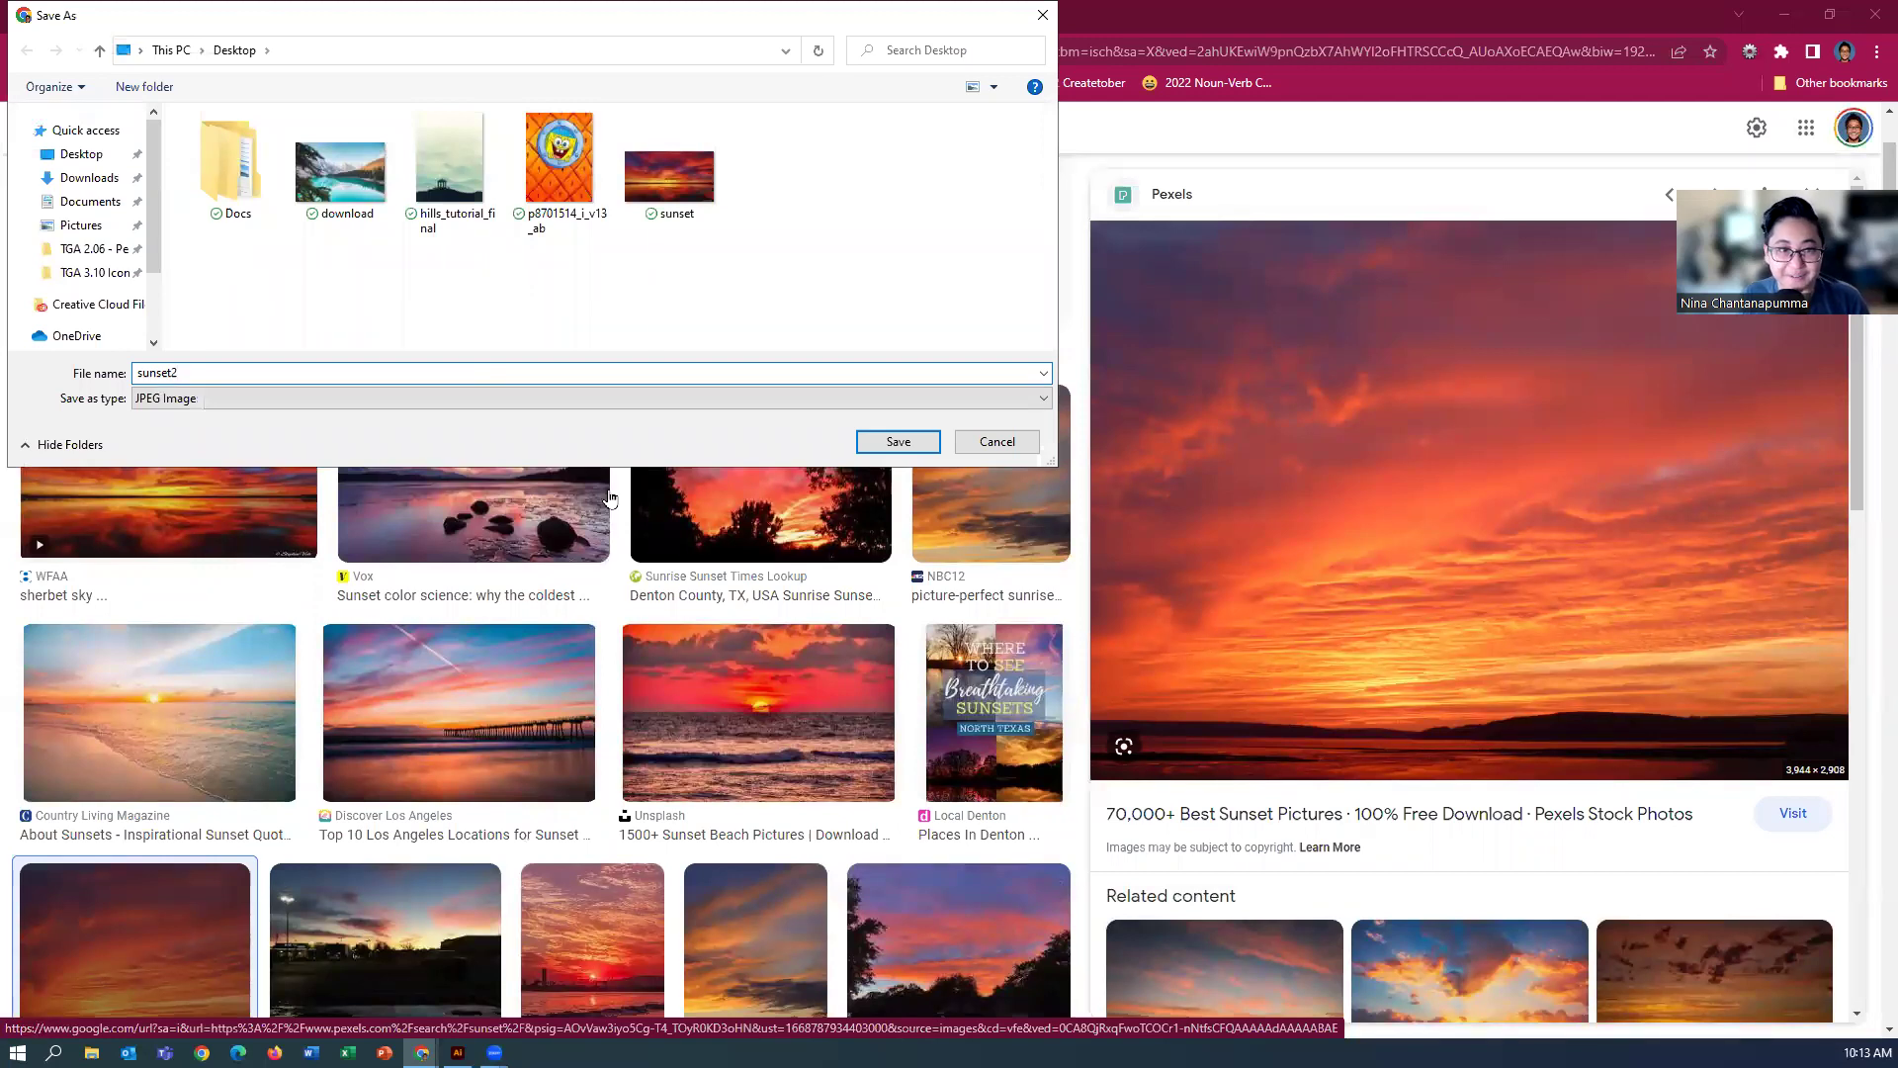
{"action": "key", "text": "Return"}
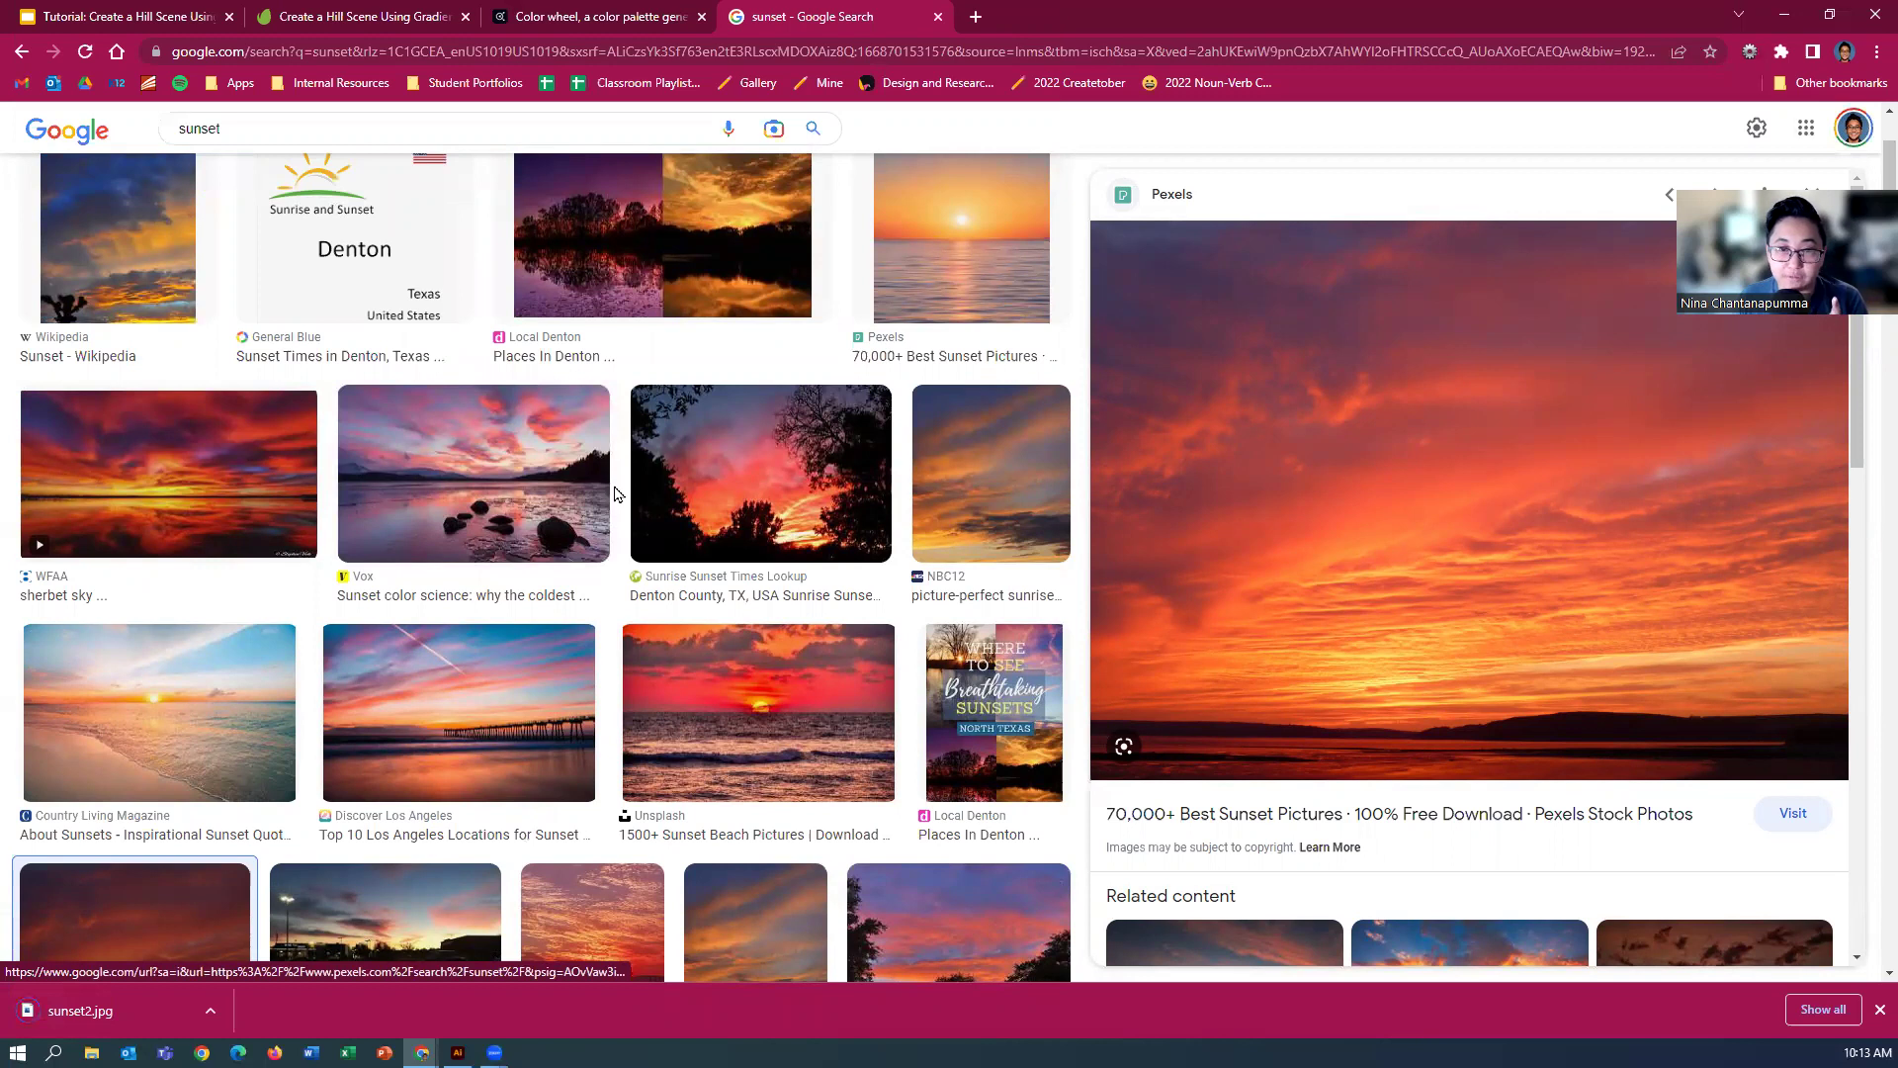
Load sunset2 from the Desktop into Adobe Color's Extract Theme tool.
{"action": "left_click", "coordinate": [634, 20]}
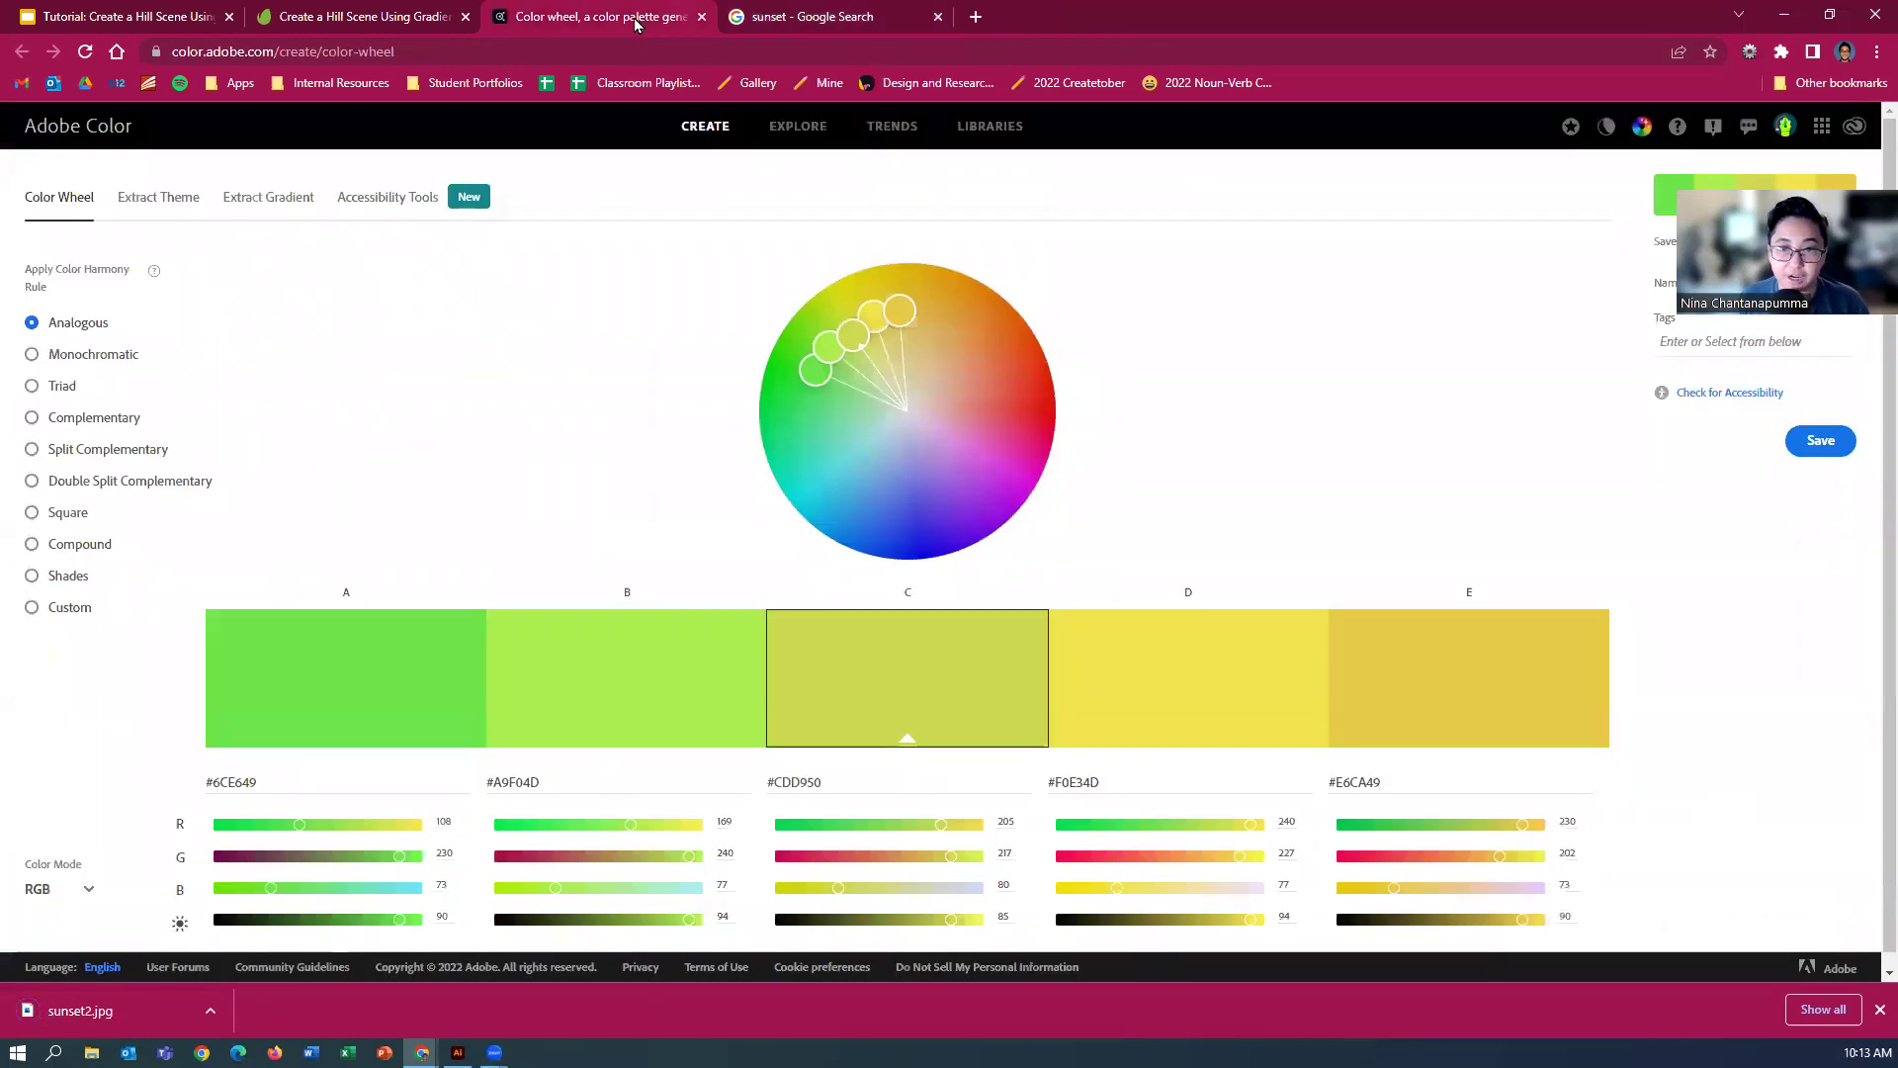
{"action": "left_click", "coordinate": [402, 13]}
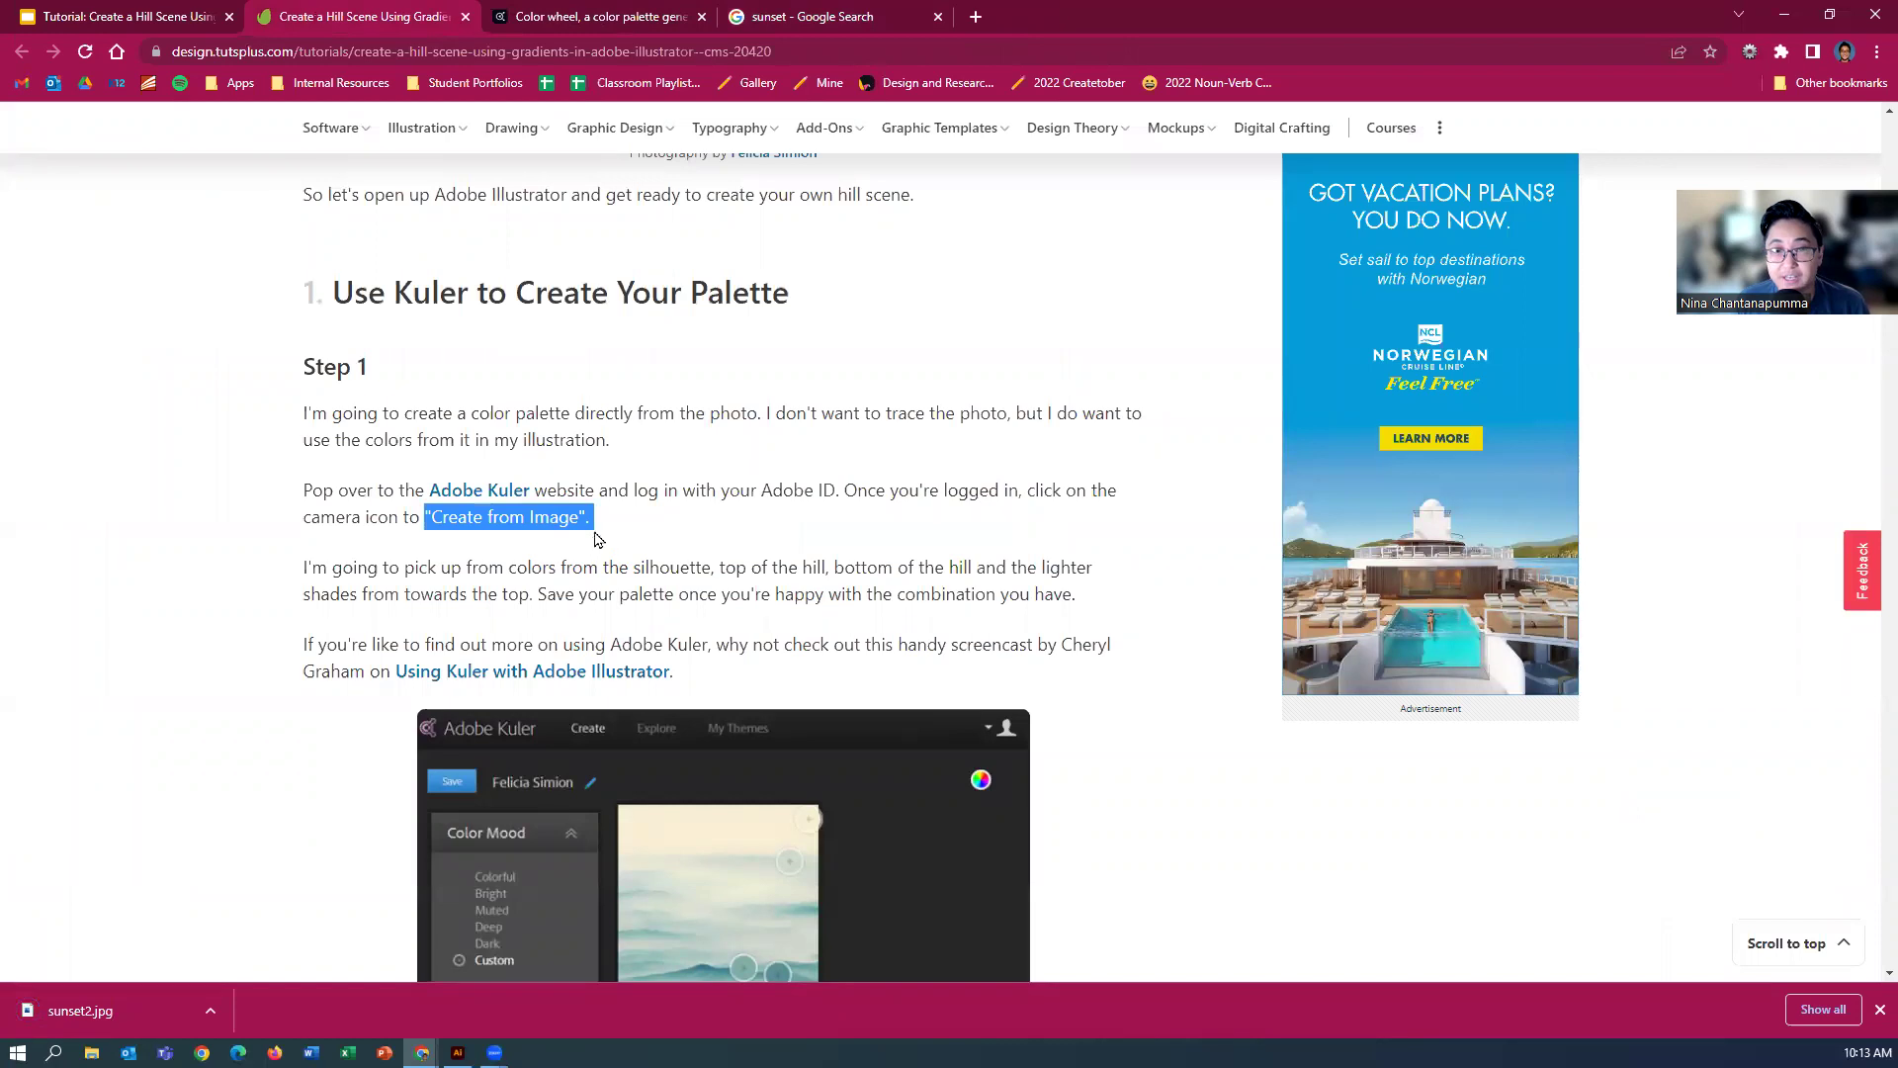
{"action": "left_click", "coordinate": [556, 12]}
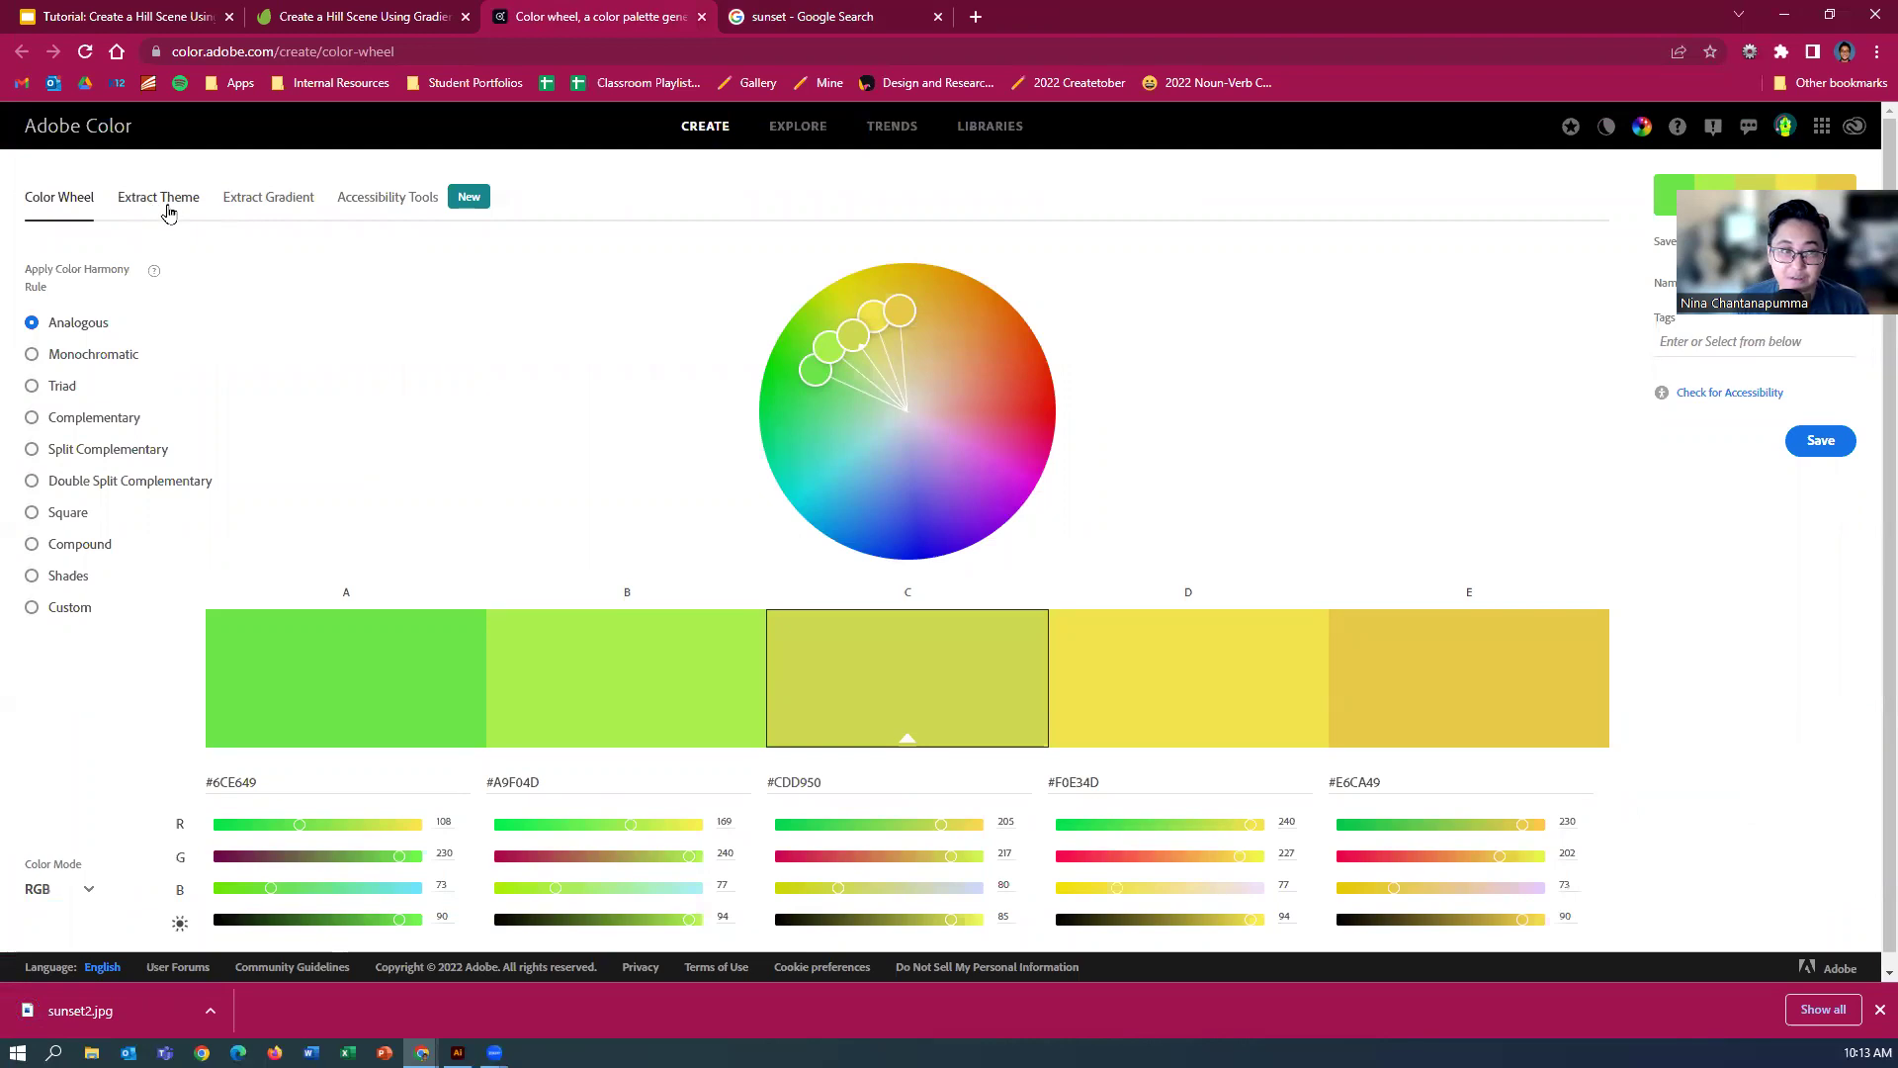
{"action": "left_click", "coordinate": [168, 213]}
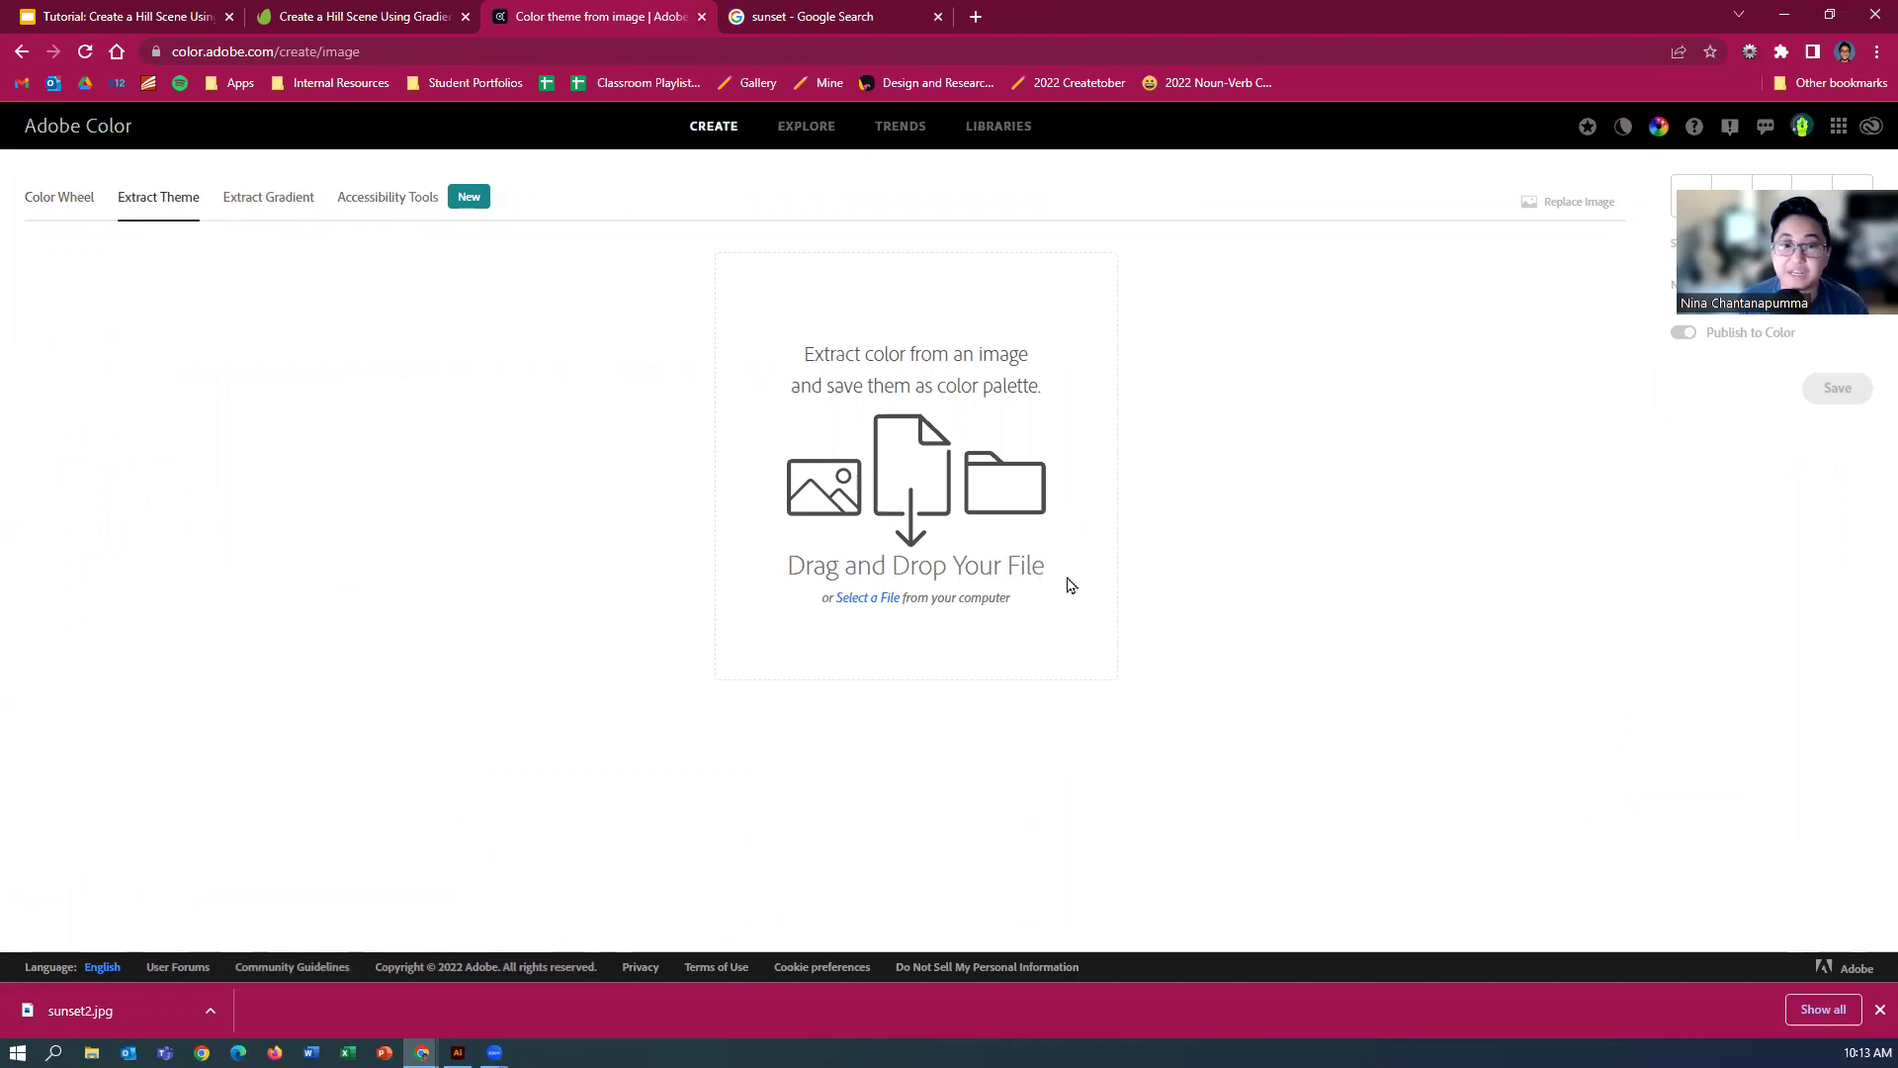
{"action": "left_click", "coordinate": [870, 601]}
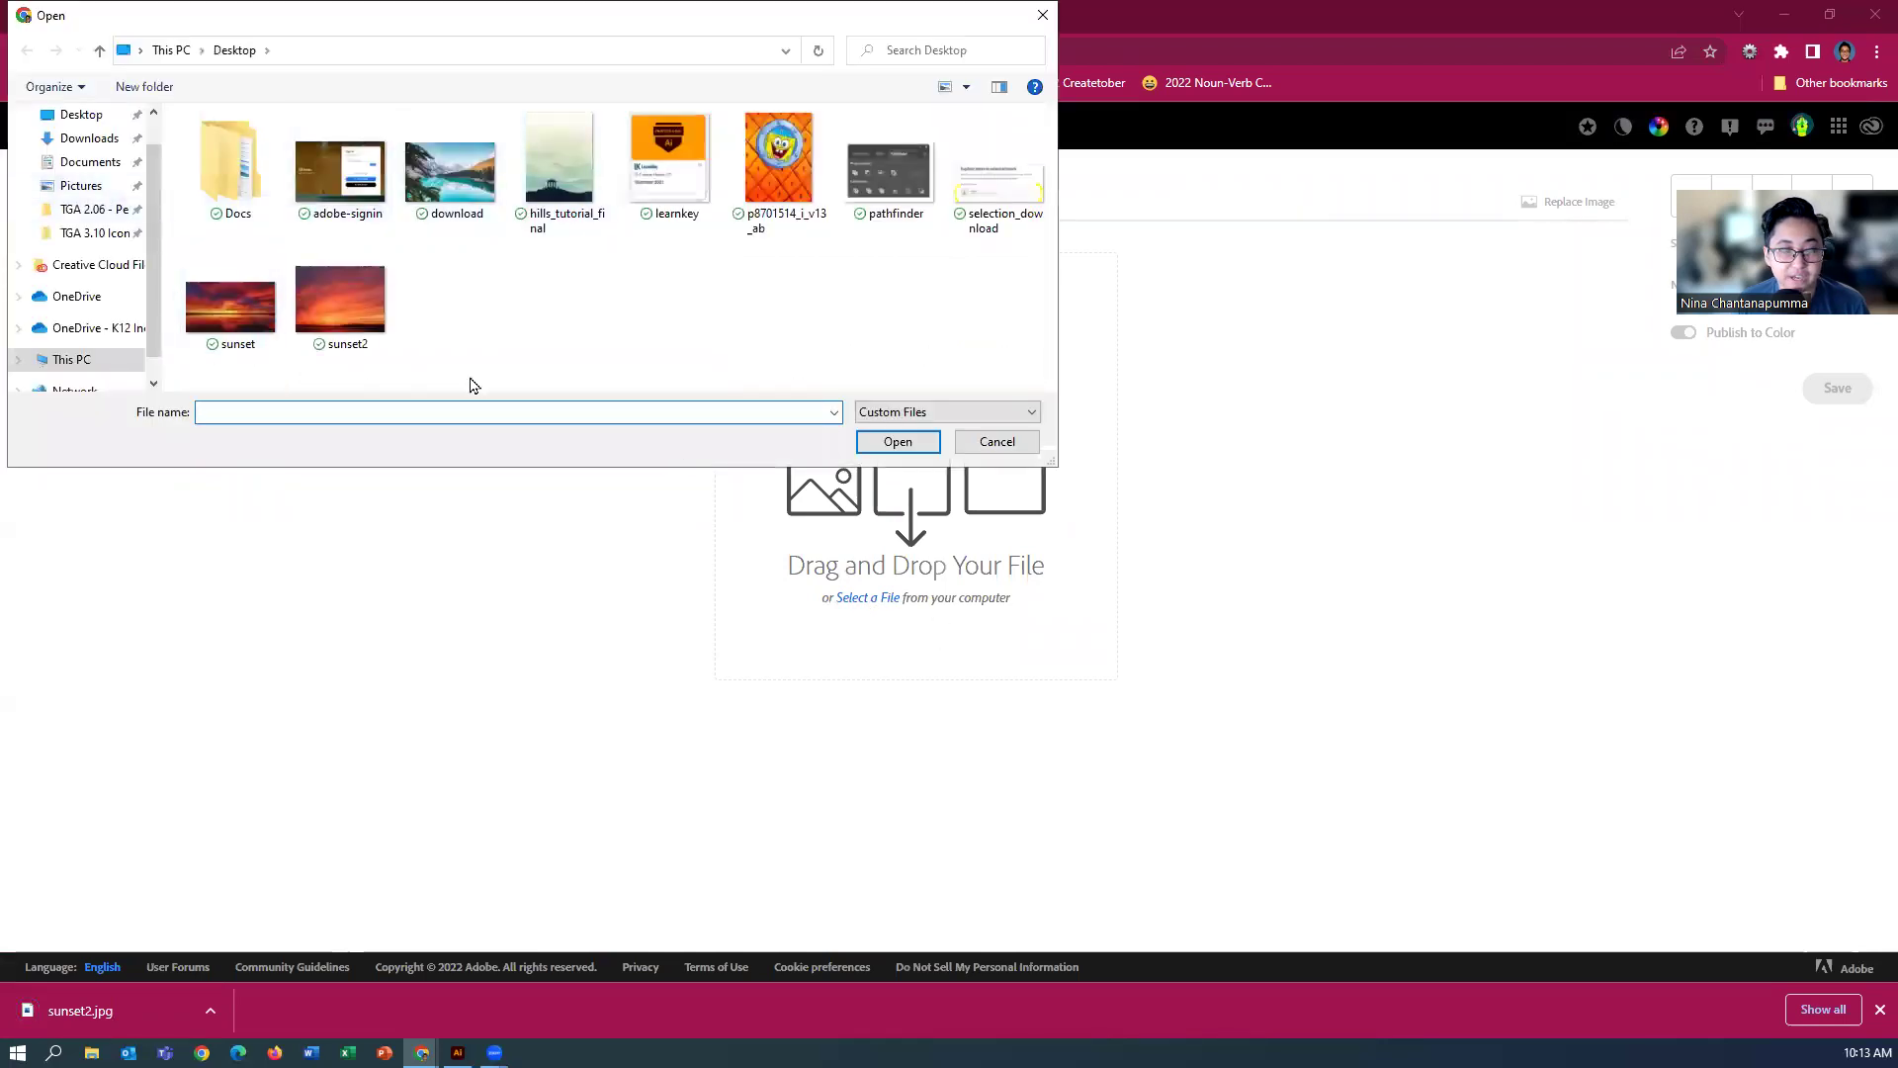
{"action": "left_click", "coordinate": [352, 305]}
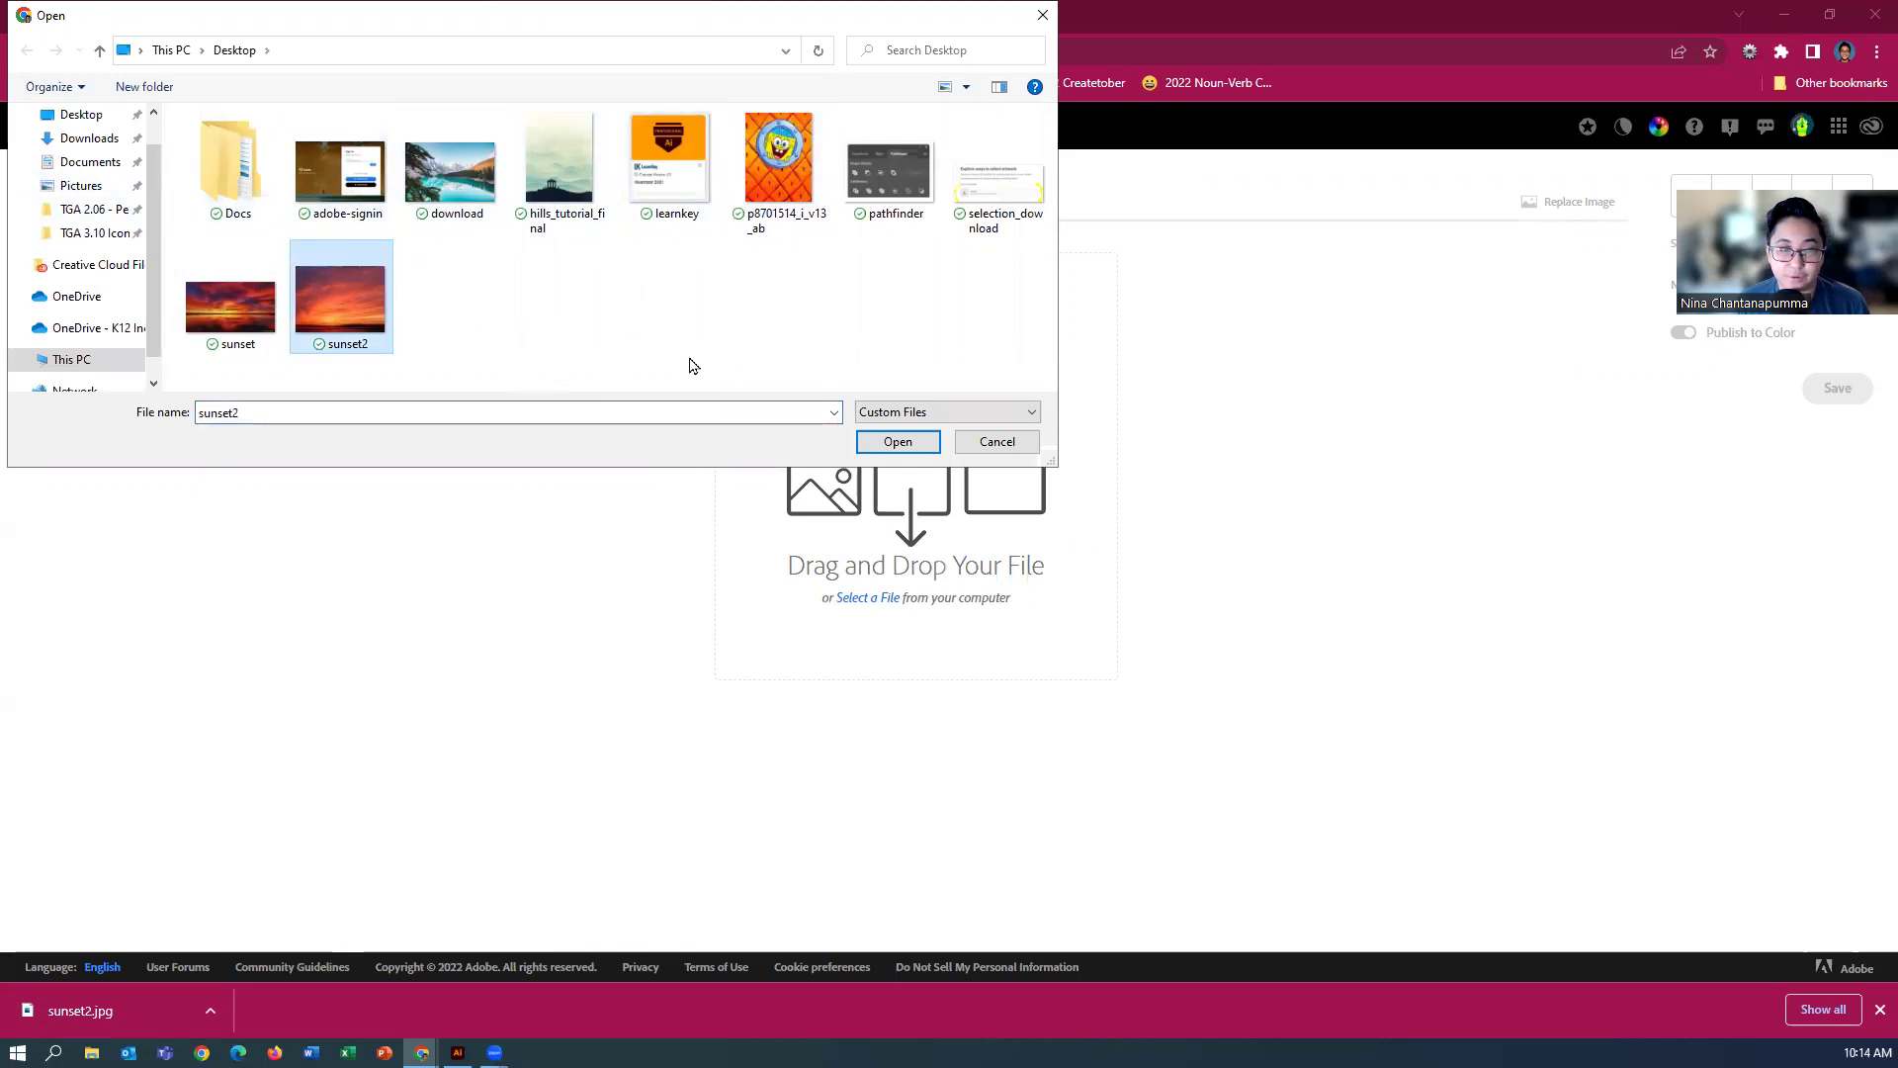
{"action": "left_click", "coordinate": [893, 440]}
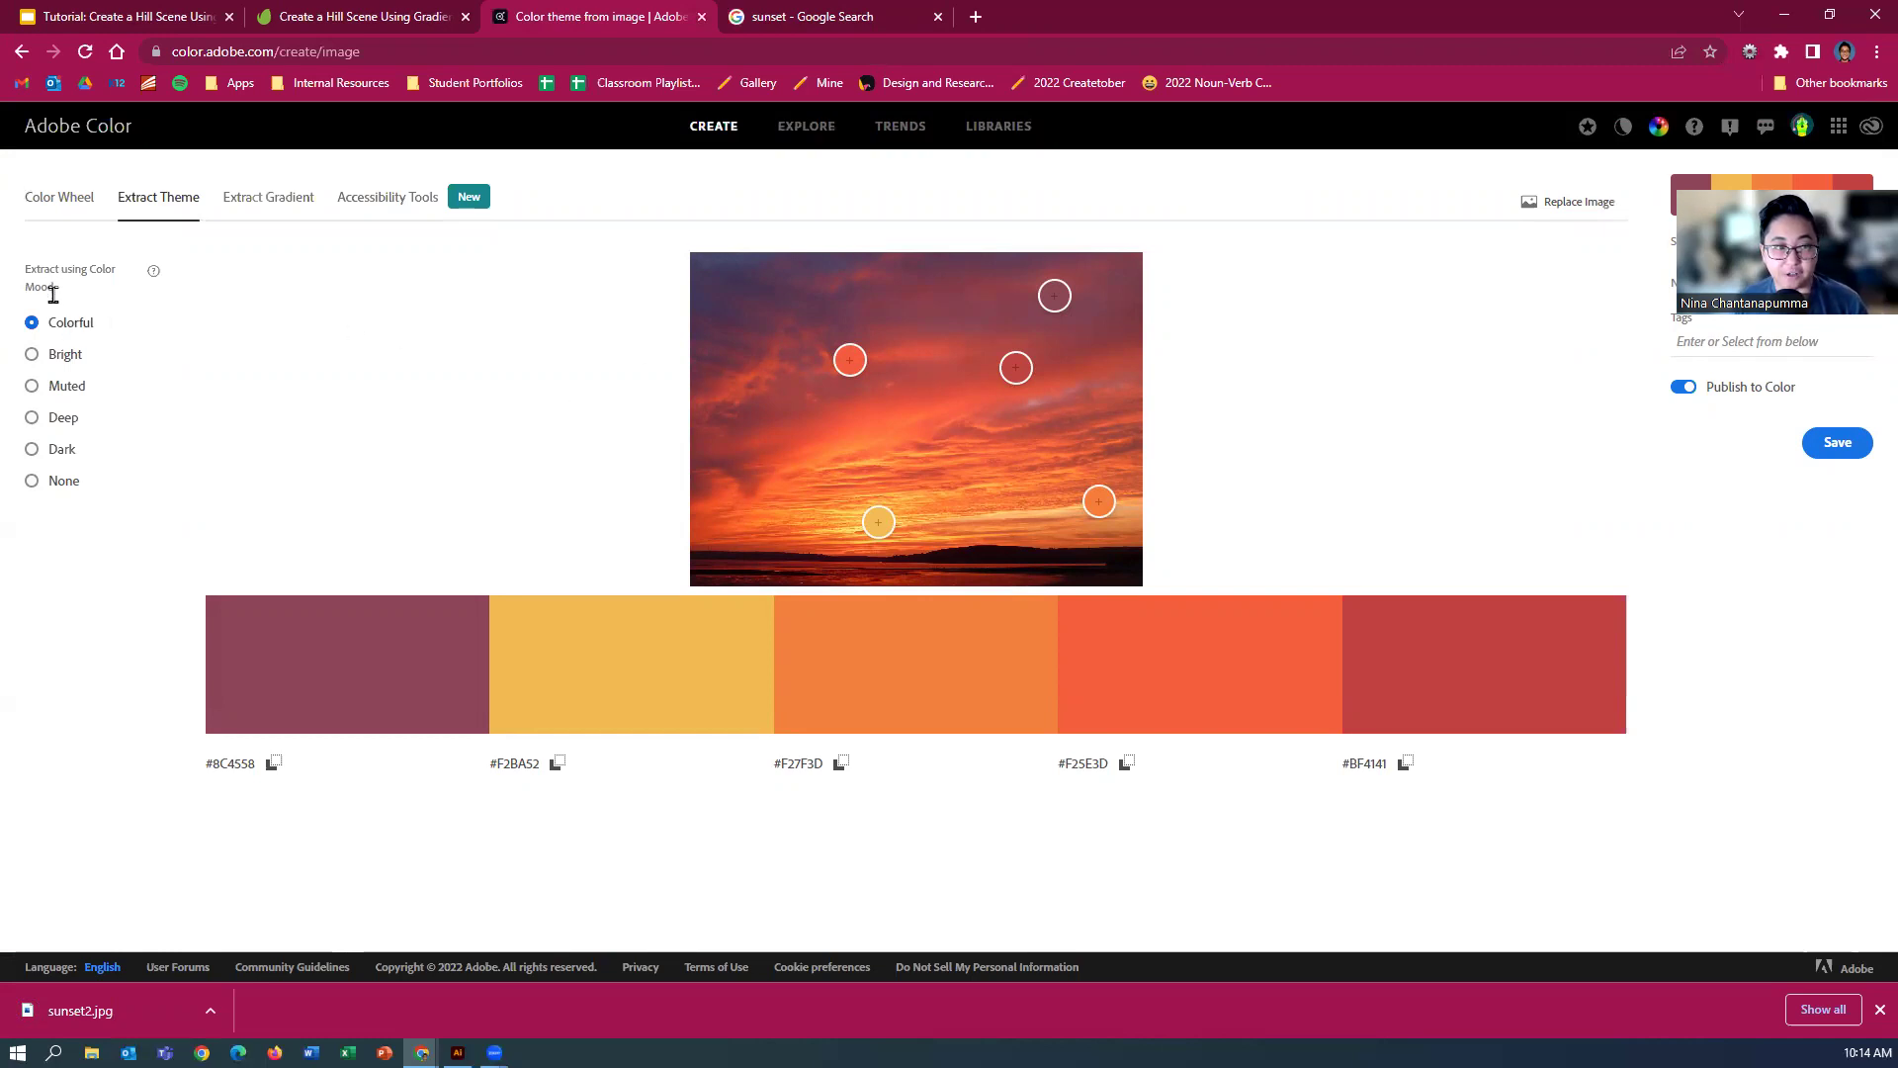
Try the Bright, Muted, Deep, Dark and None color moods on the sunset image, then return to Colorful.
{"action": "left_click", "coordinate": [33, 356]}
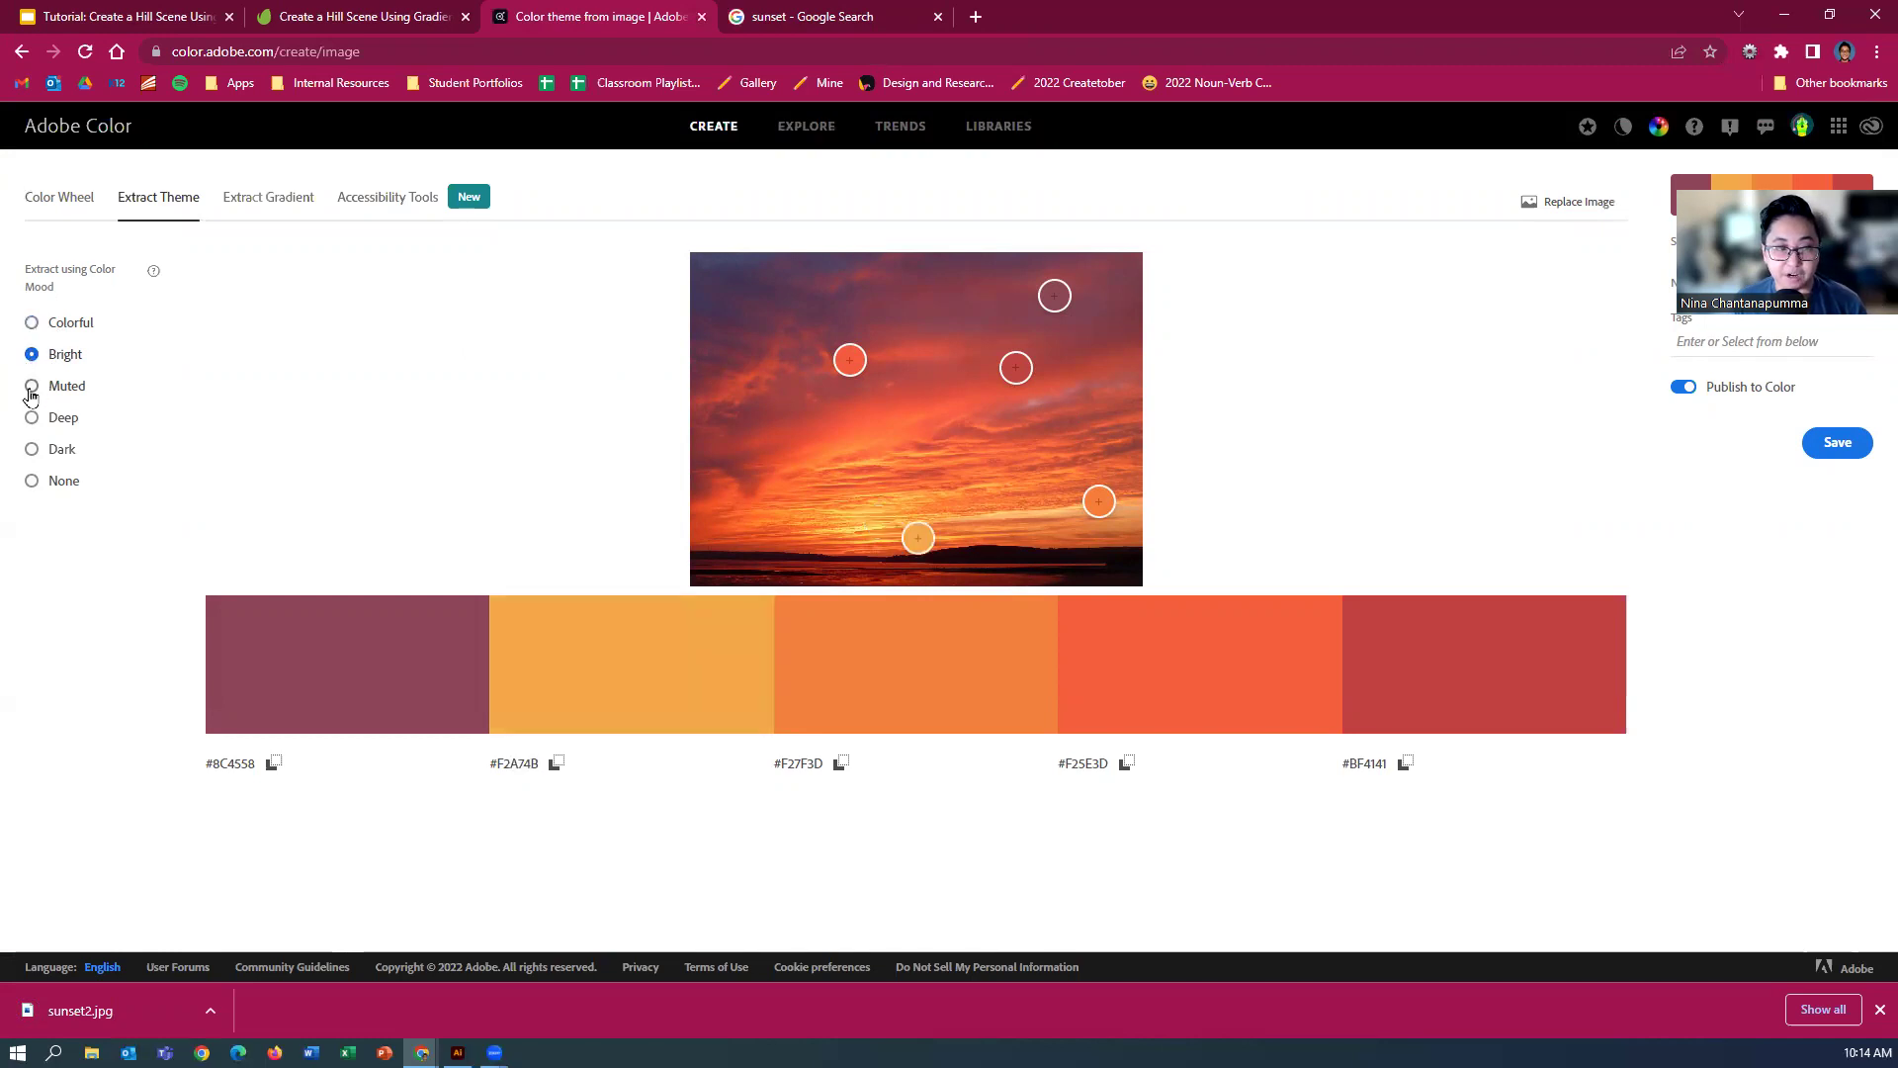
{"action": "left_click", "coordinate": [30, 387]}
{"action": "left_click", "coordinate": [32, 418]}
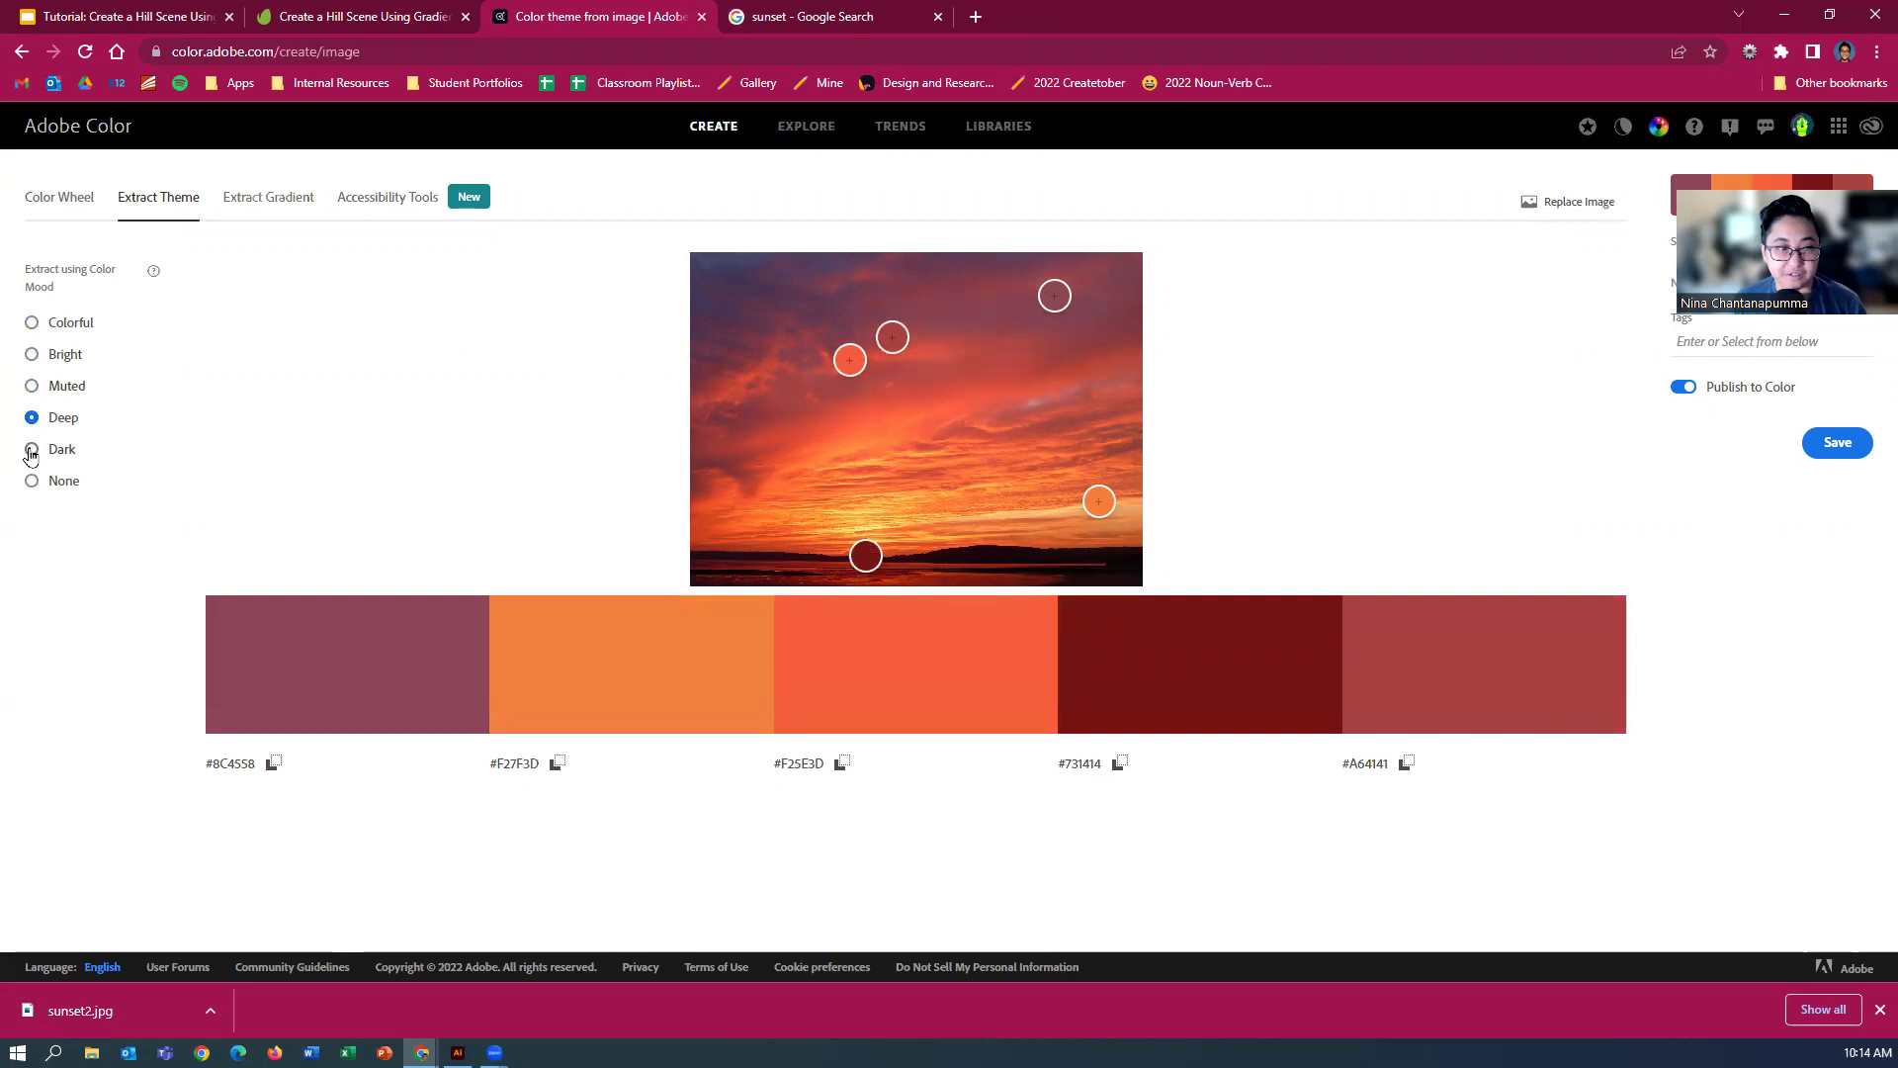
{"action": "left_click", "coordinate": [32, 450]}
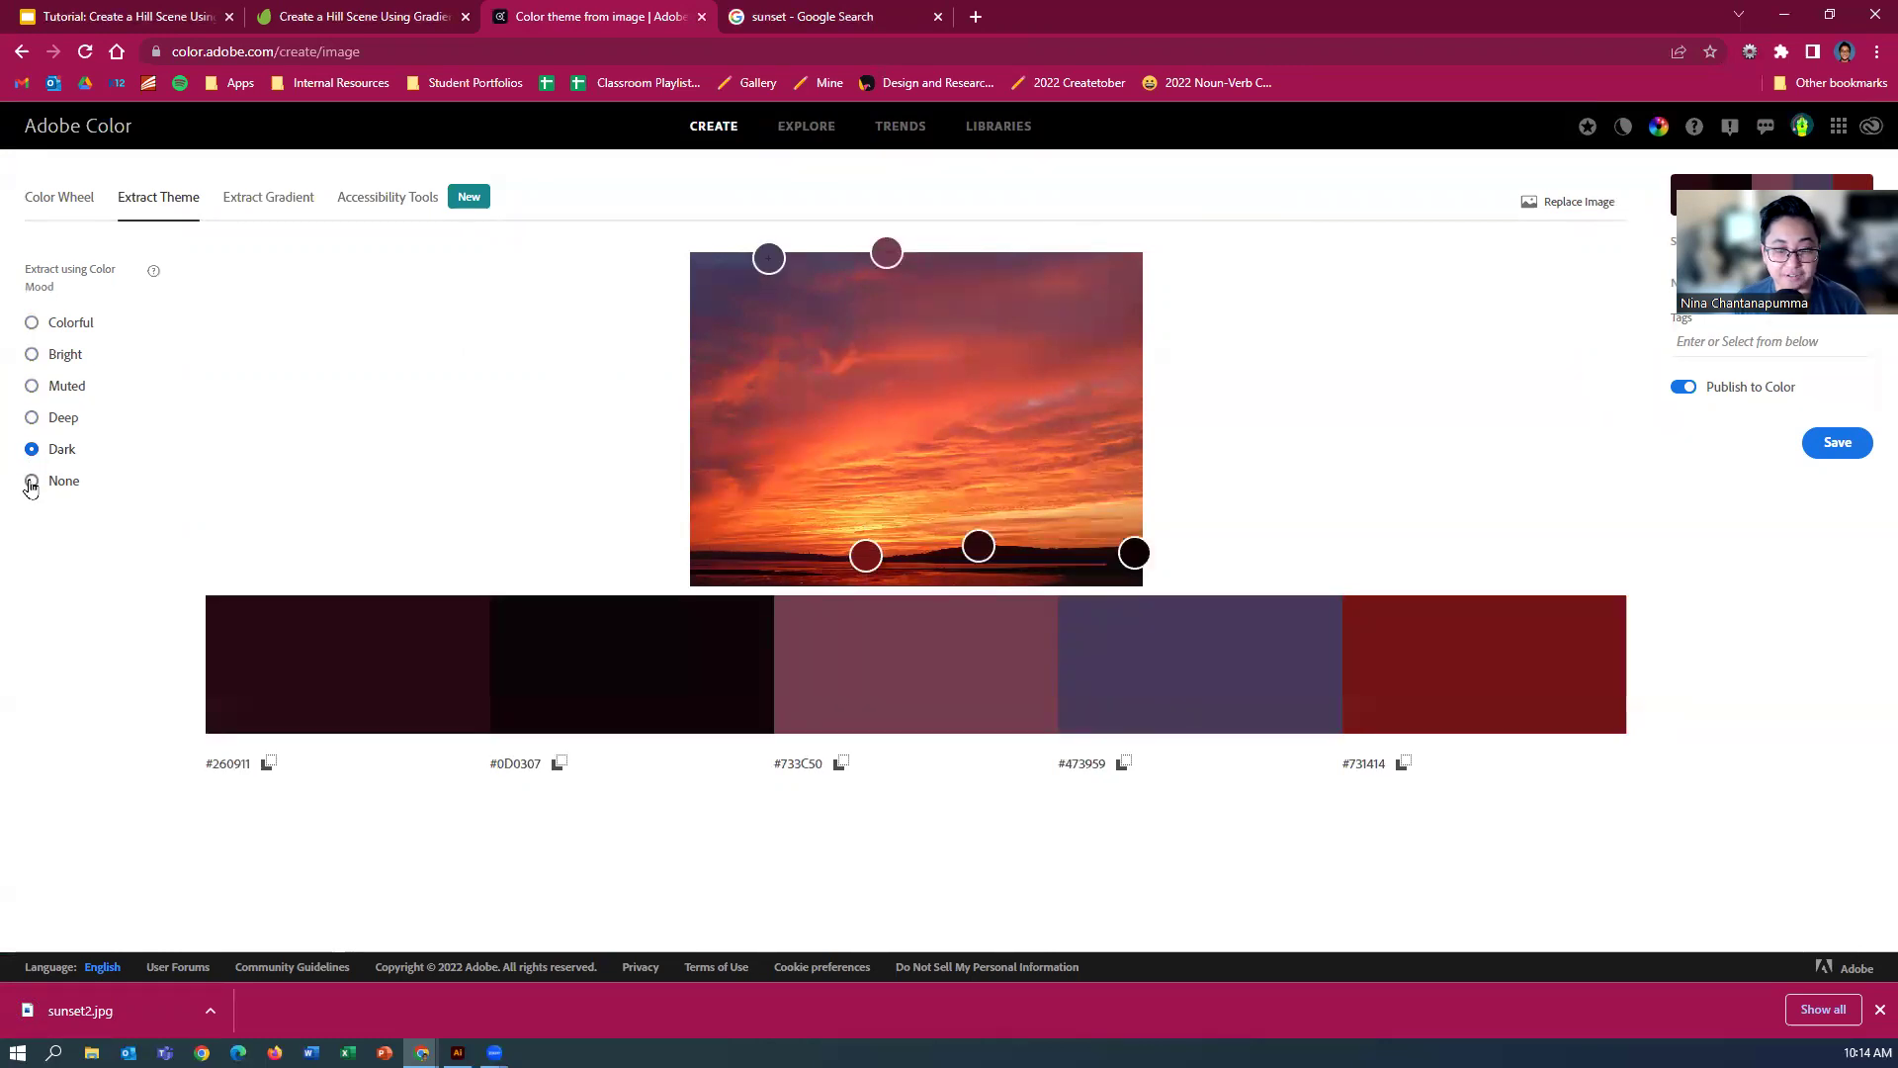
{"action": "left_click", "coordinate": [31, 484]}
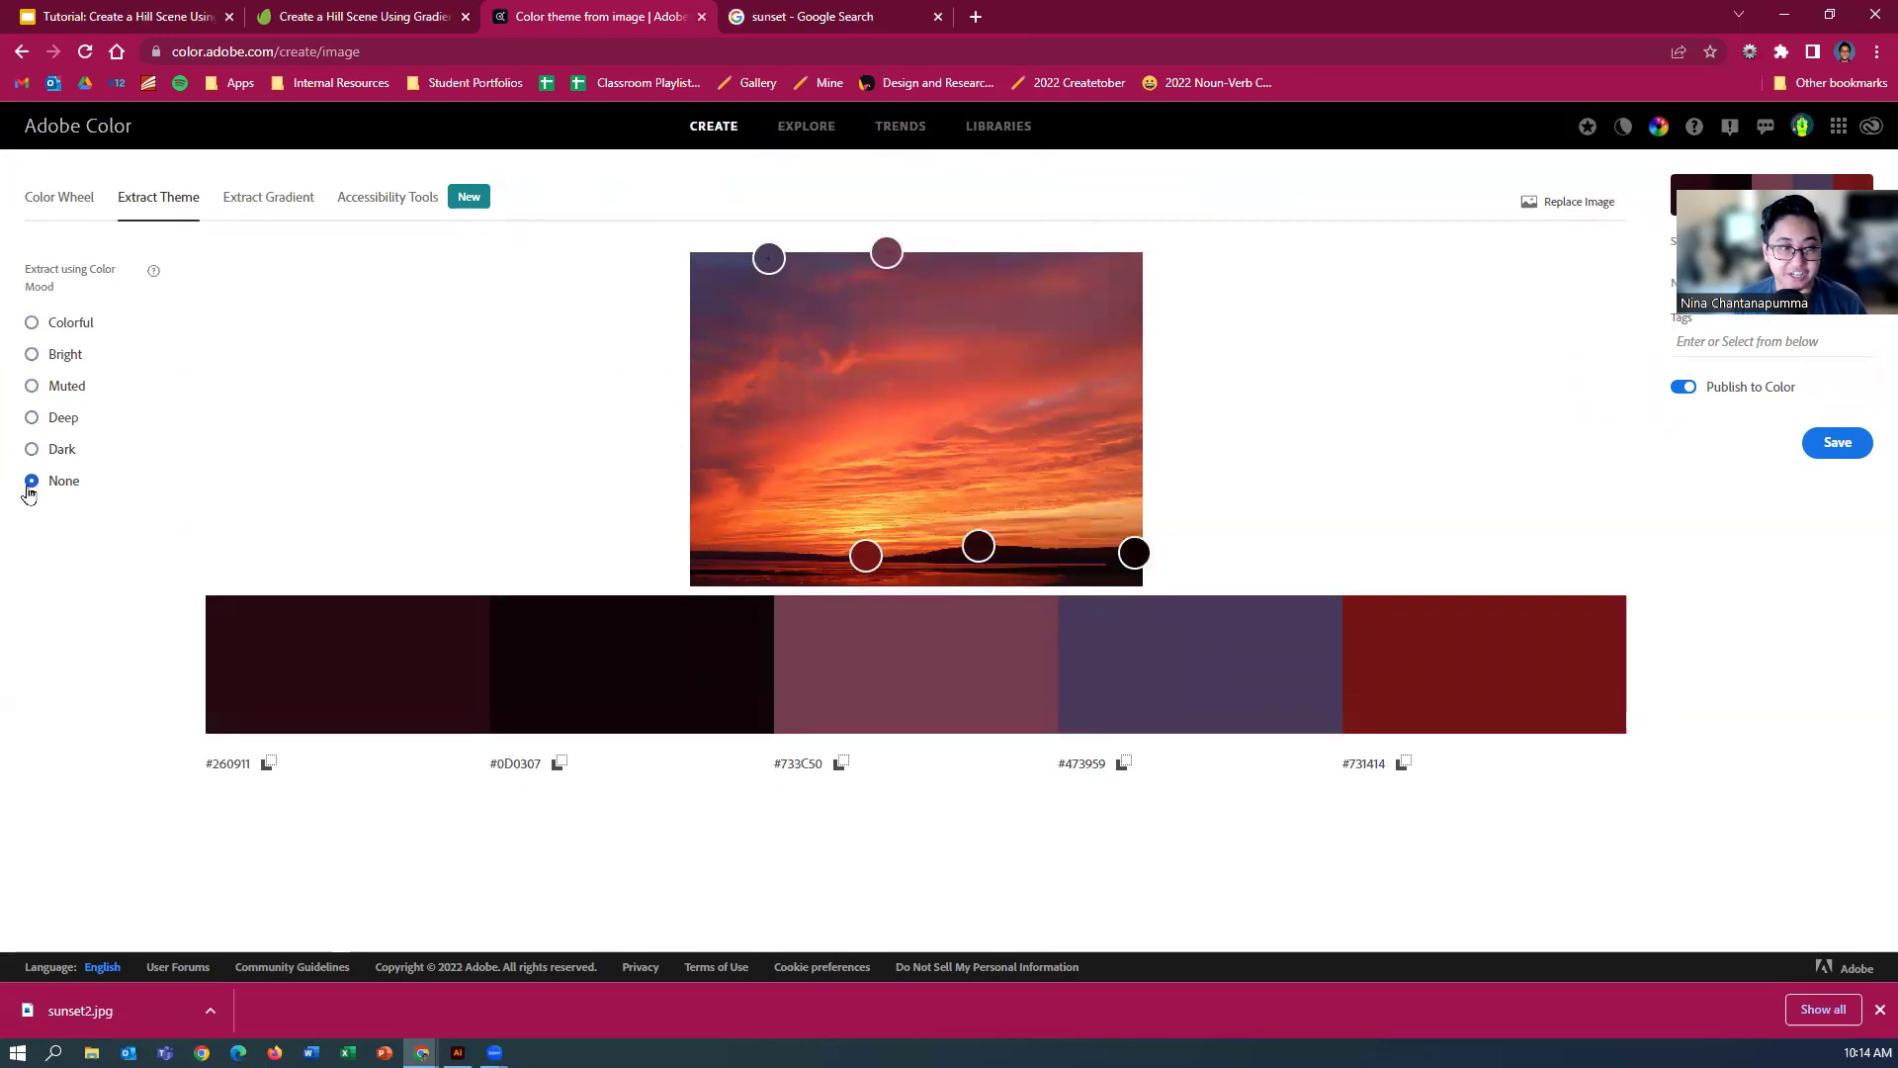
{"action": "left_click", "coordinate": [31, 327]}
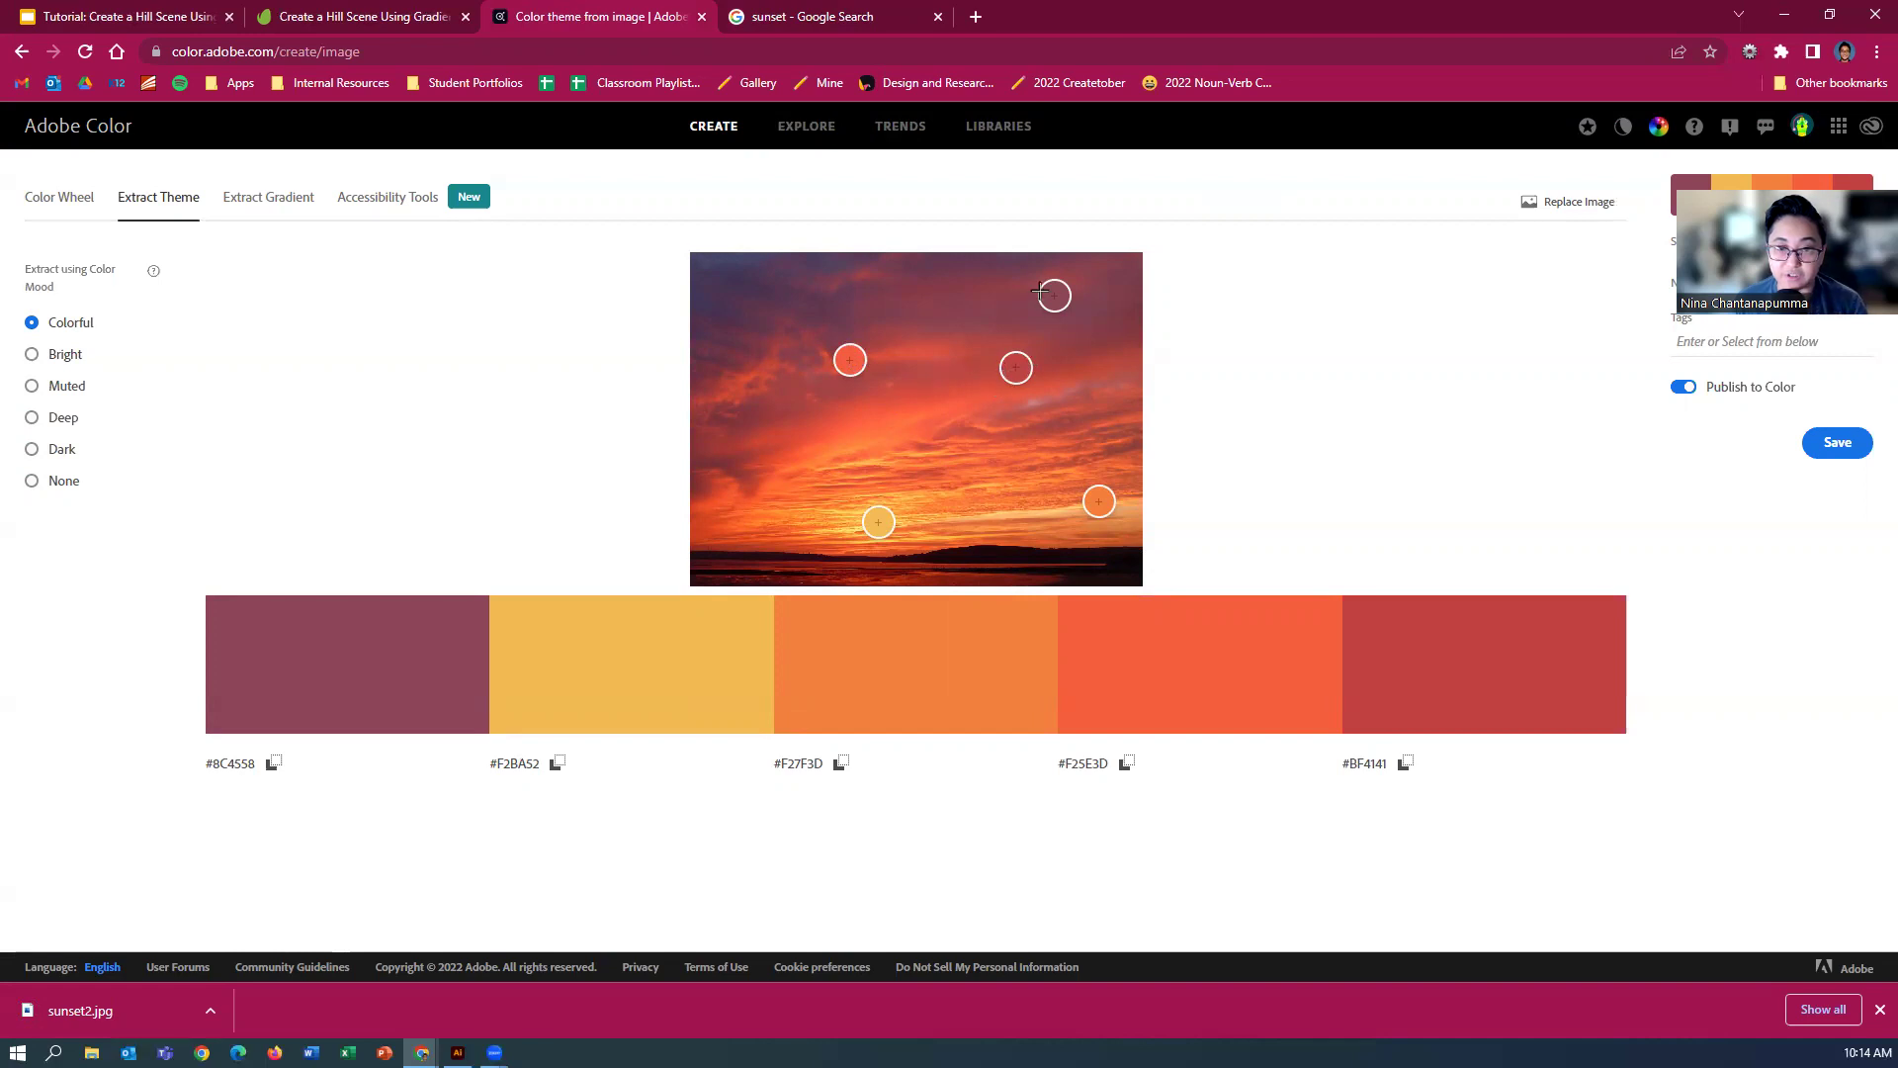
Reposition three sampling points on the sunset image to pick #FC5F36, #80424F and #B04741 for the palette.
{"action": "left_click_drag", "start_coordinate": [851, 359], "coordinate": [850, 427]}
{"action": "left_click_drag", "start_coordinate": [1021, 370], "coordinate": [1097, 293]}
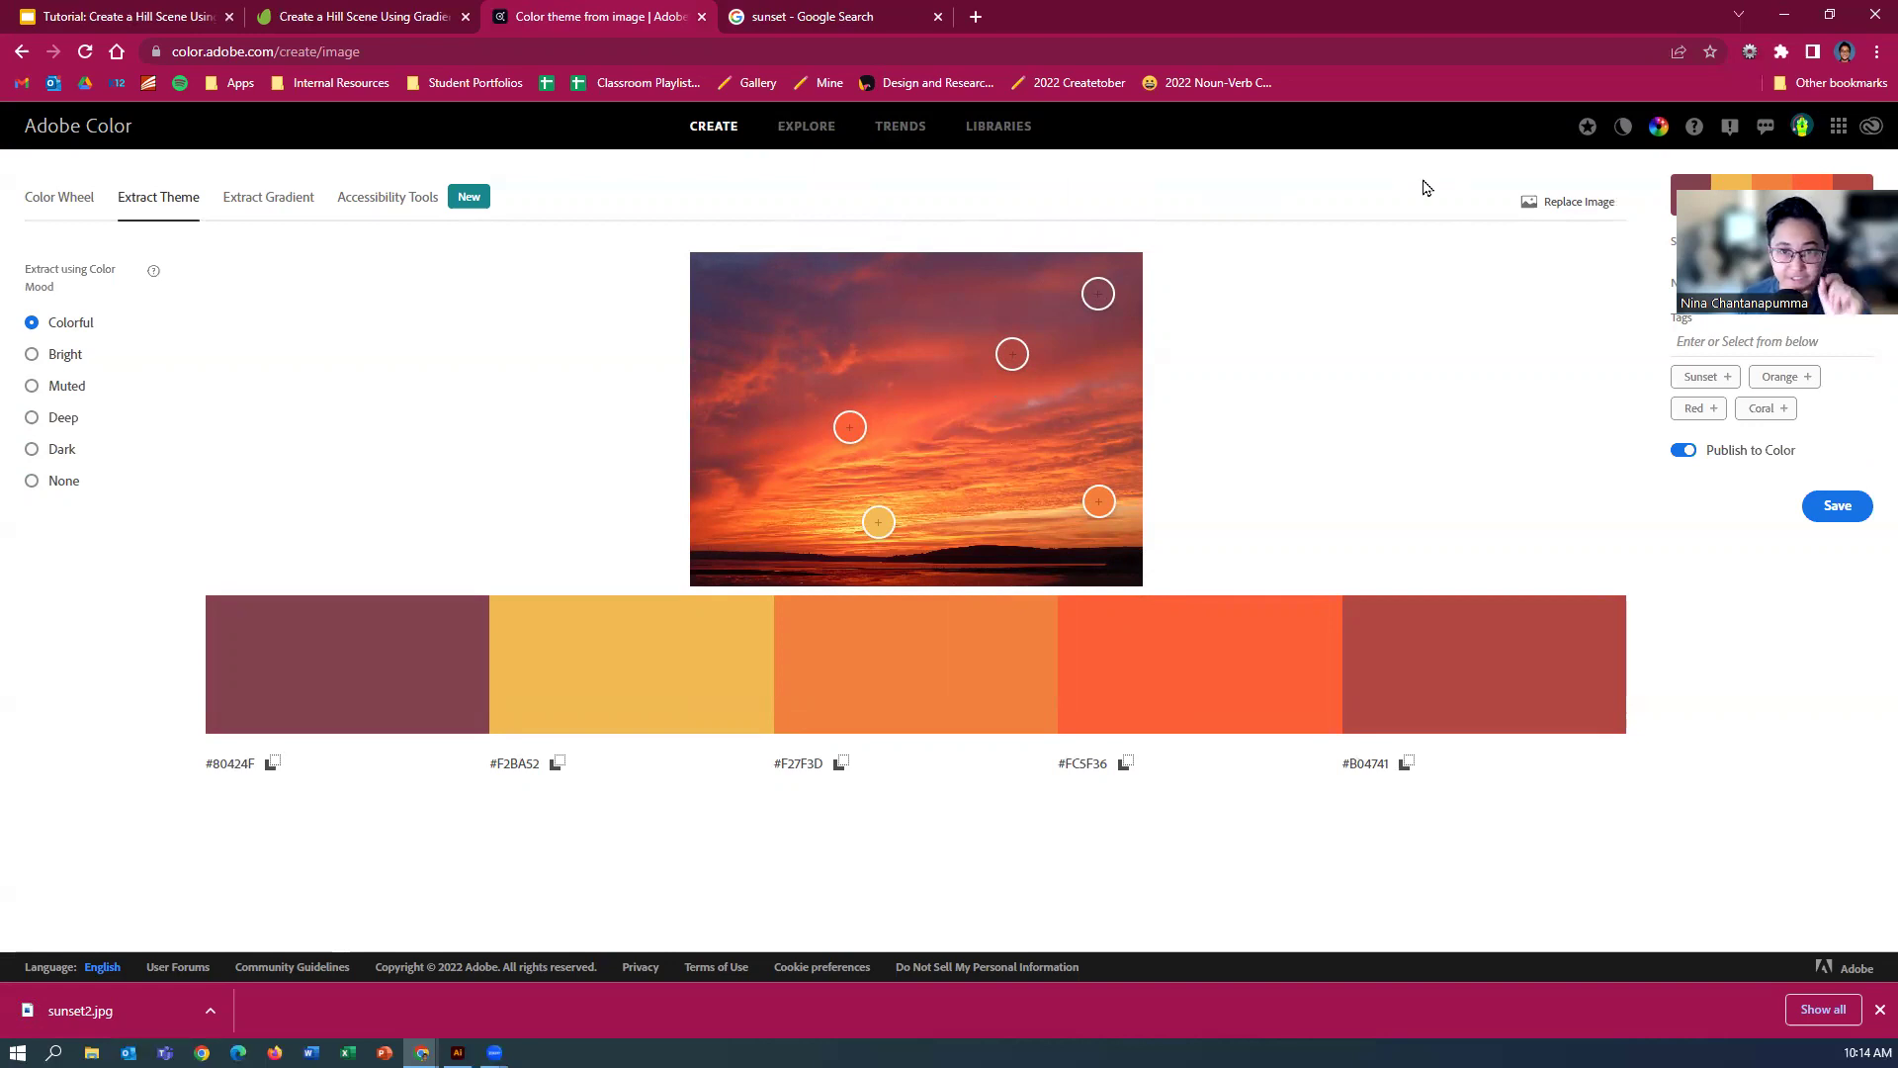
Check the signed-in Adobe account, then save the five-color sunset theme with publishing to Color enabled.
{"action": "left_click", "coordinate": [1803, 129]}
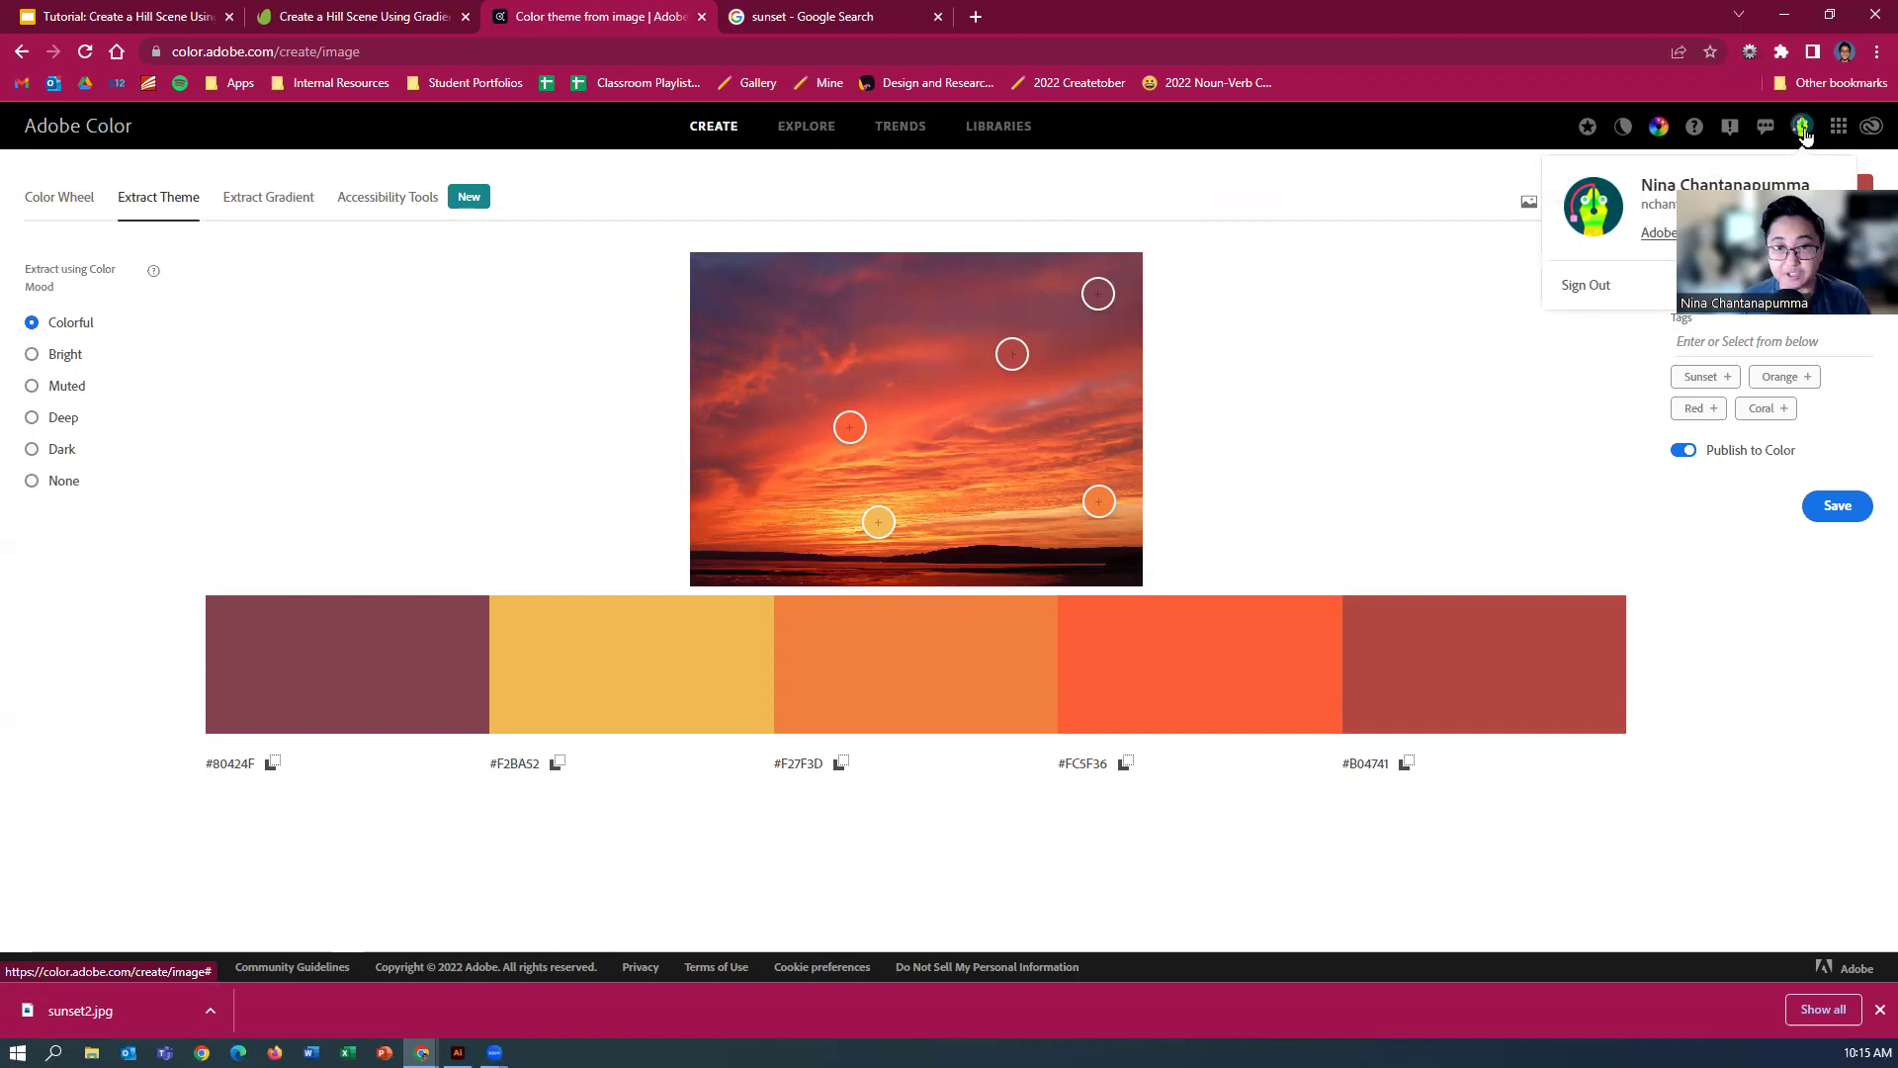
{"action": "left_click", "coordinate": [1805, 474]}
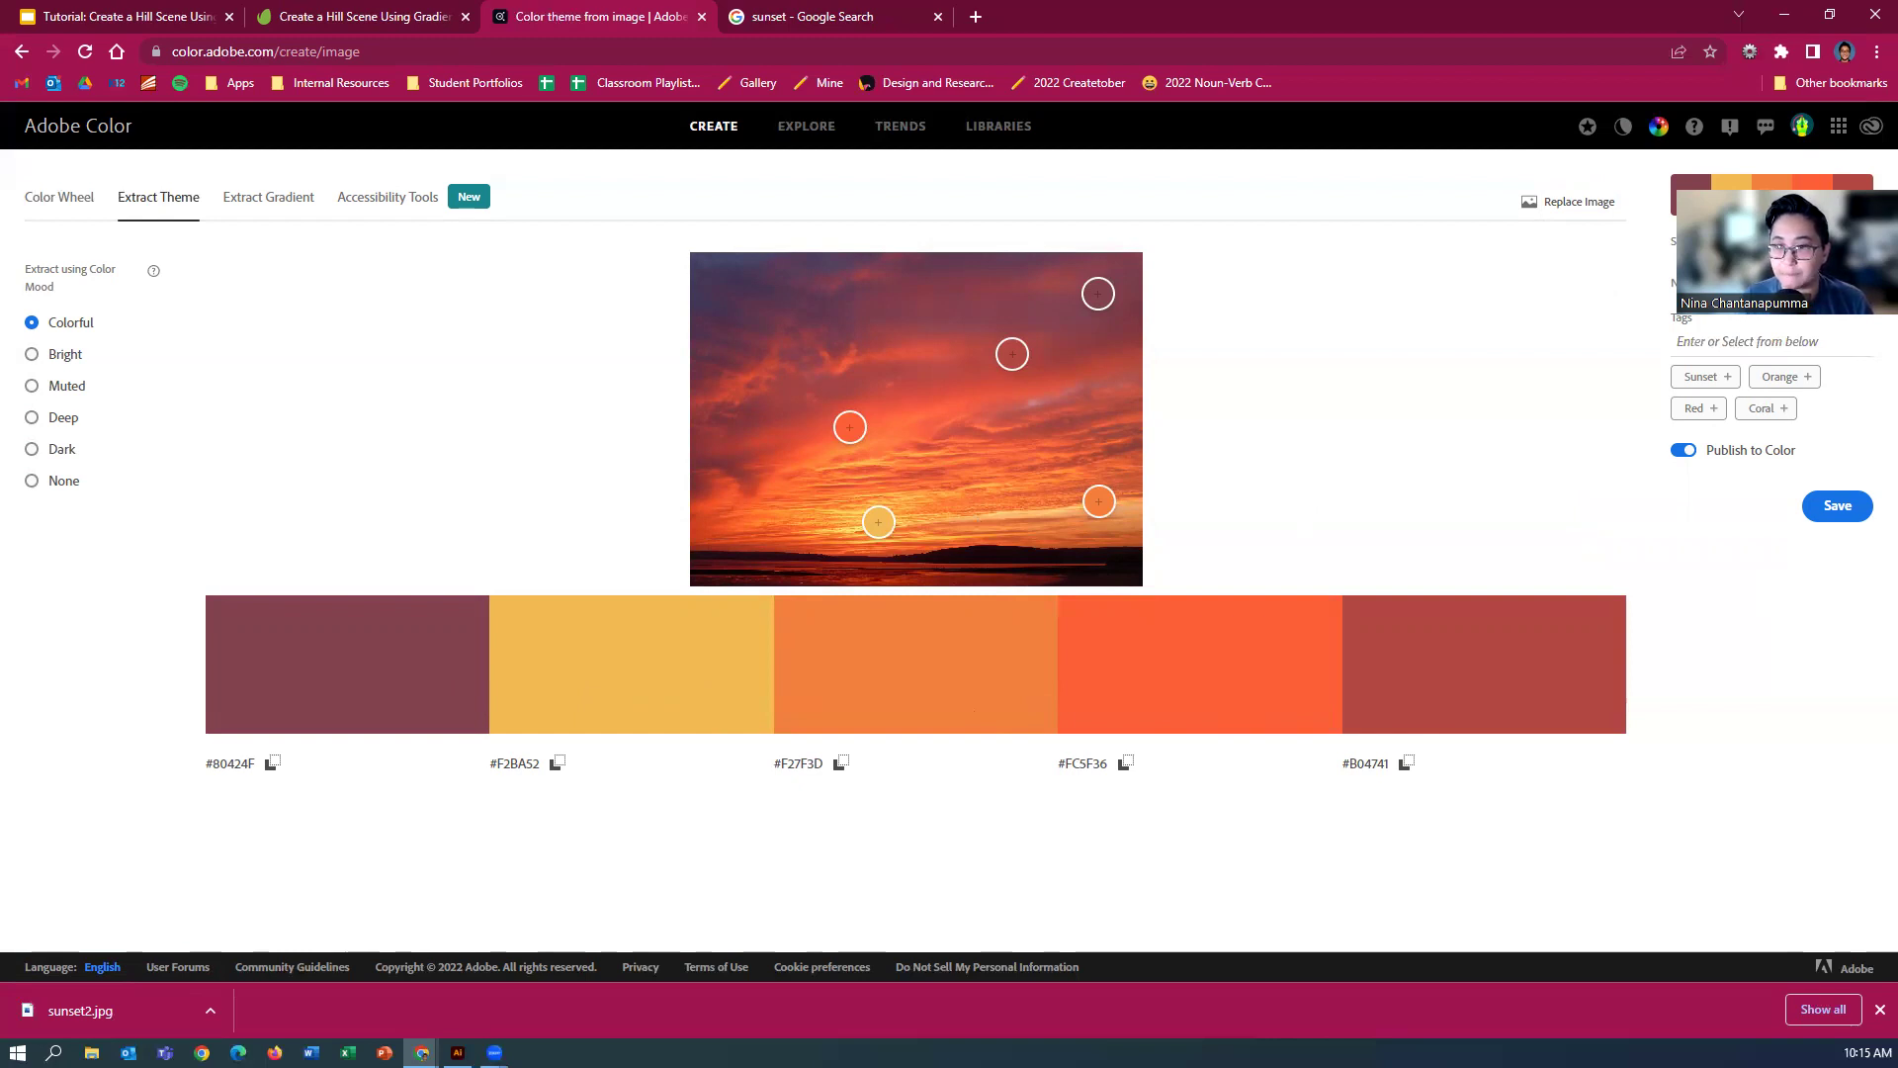
{"action": "left_click", "coordinate": [1829, 510]}
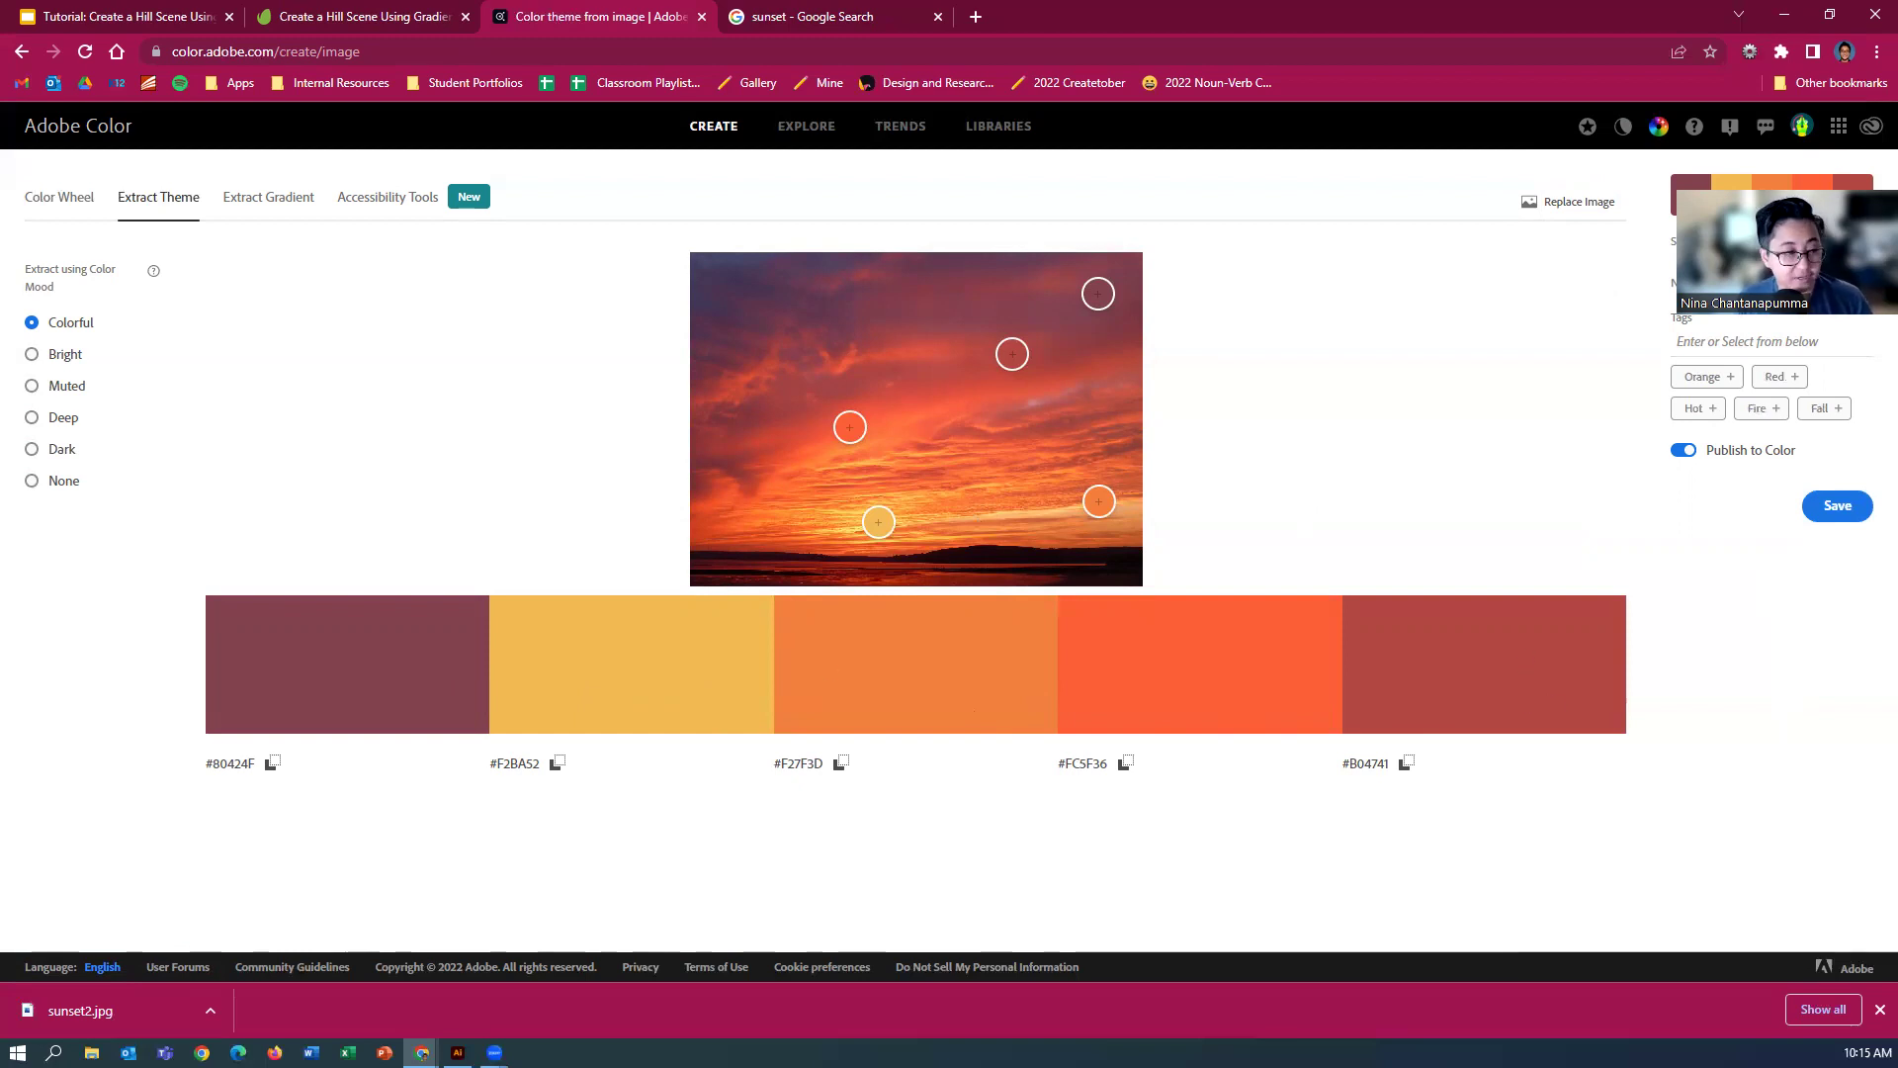
Switch to Illustrator and create a new Letter print document, 612 x 792 pt, in CMYK color.
{"action": "key", "text": "alt+Tab"}
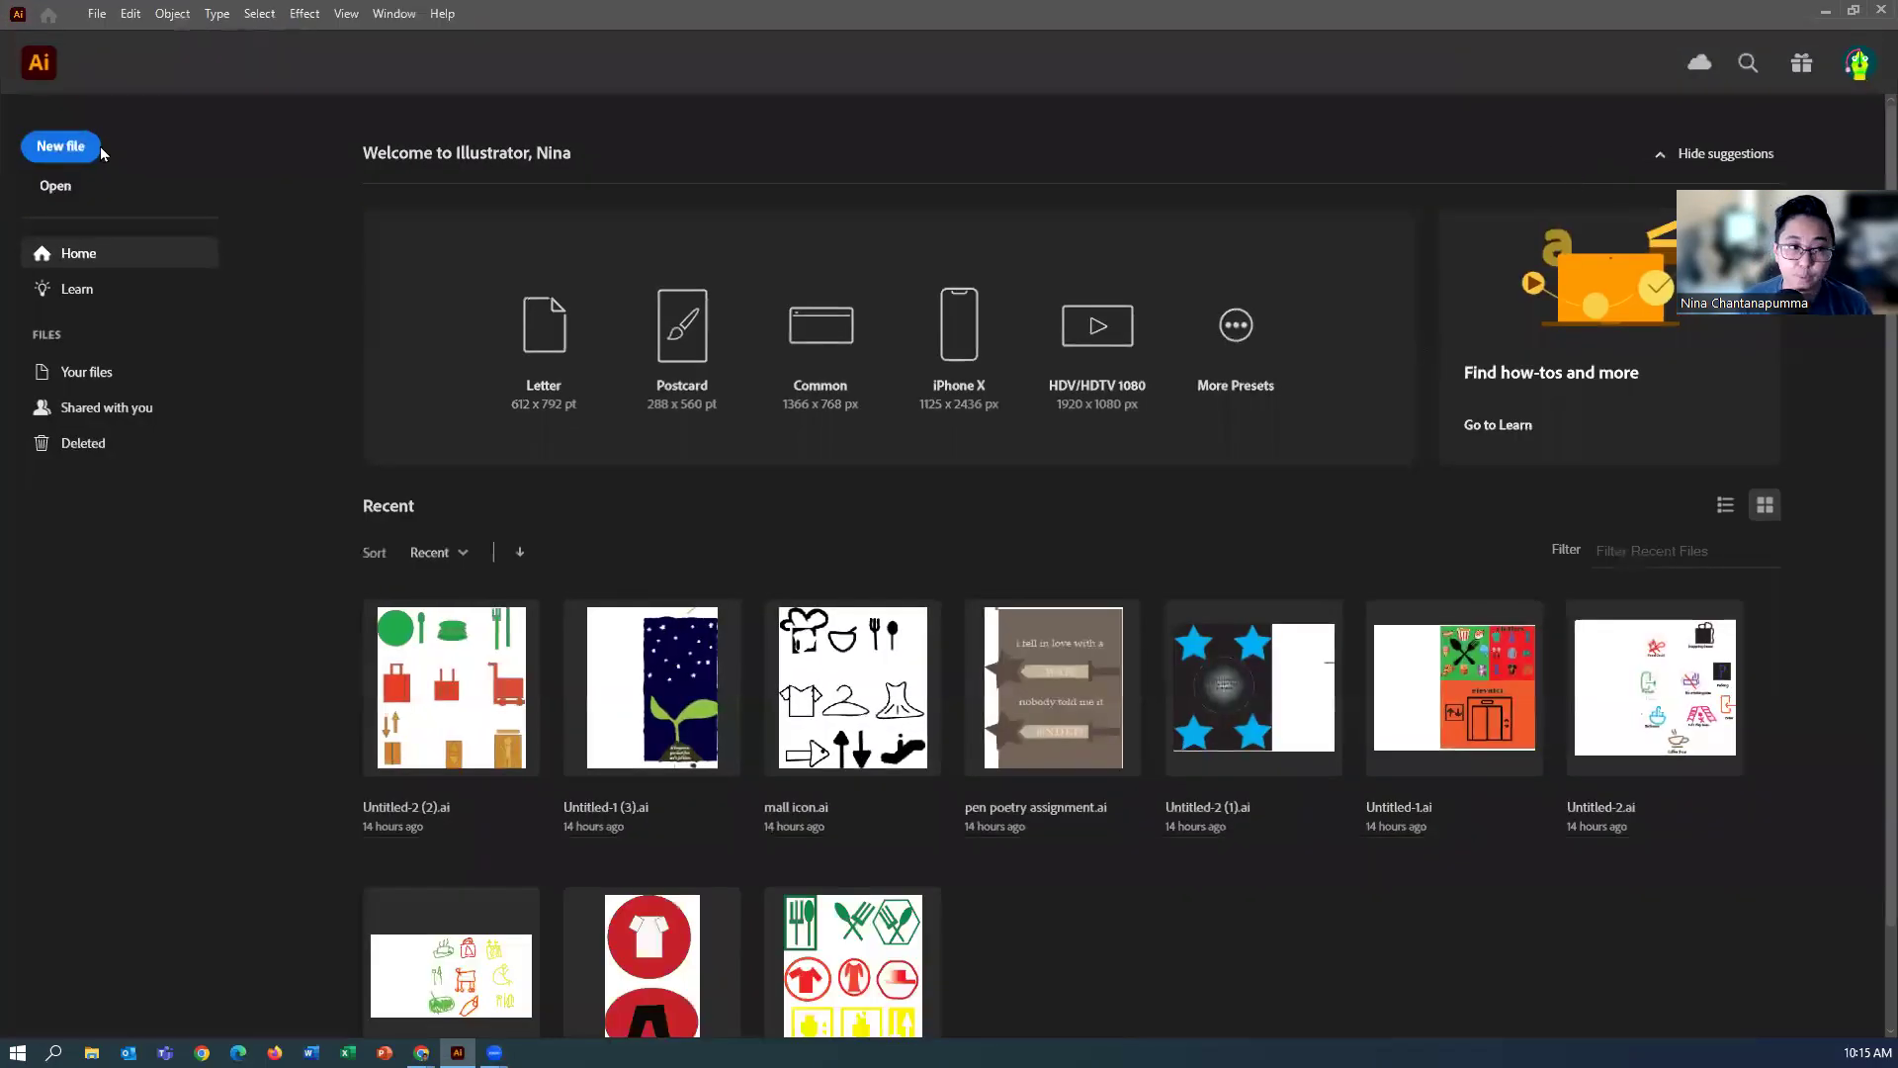
{"action": "left_click", "coordinate": [77, 150]}
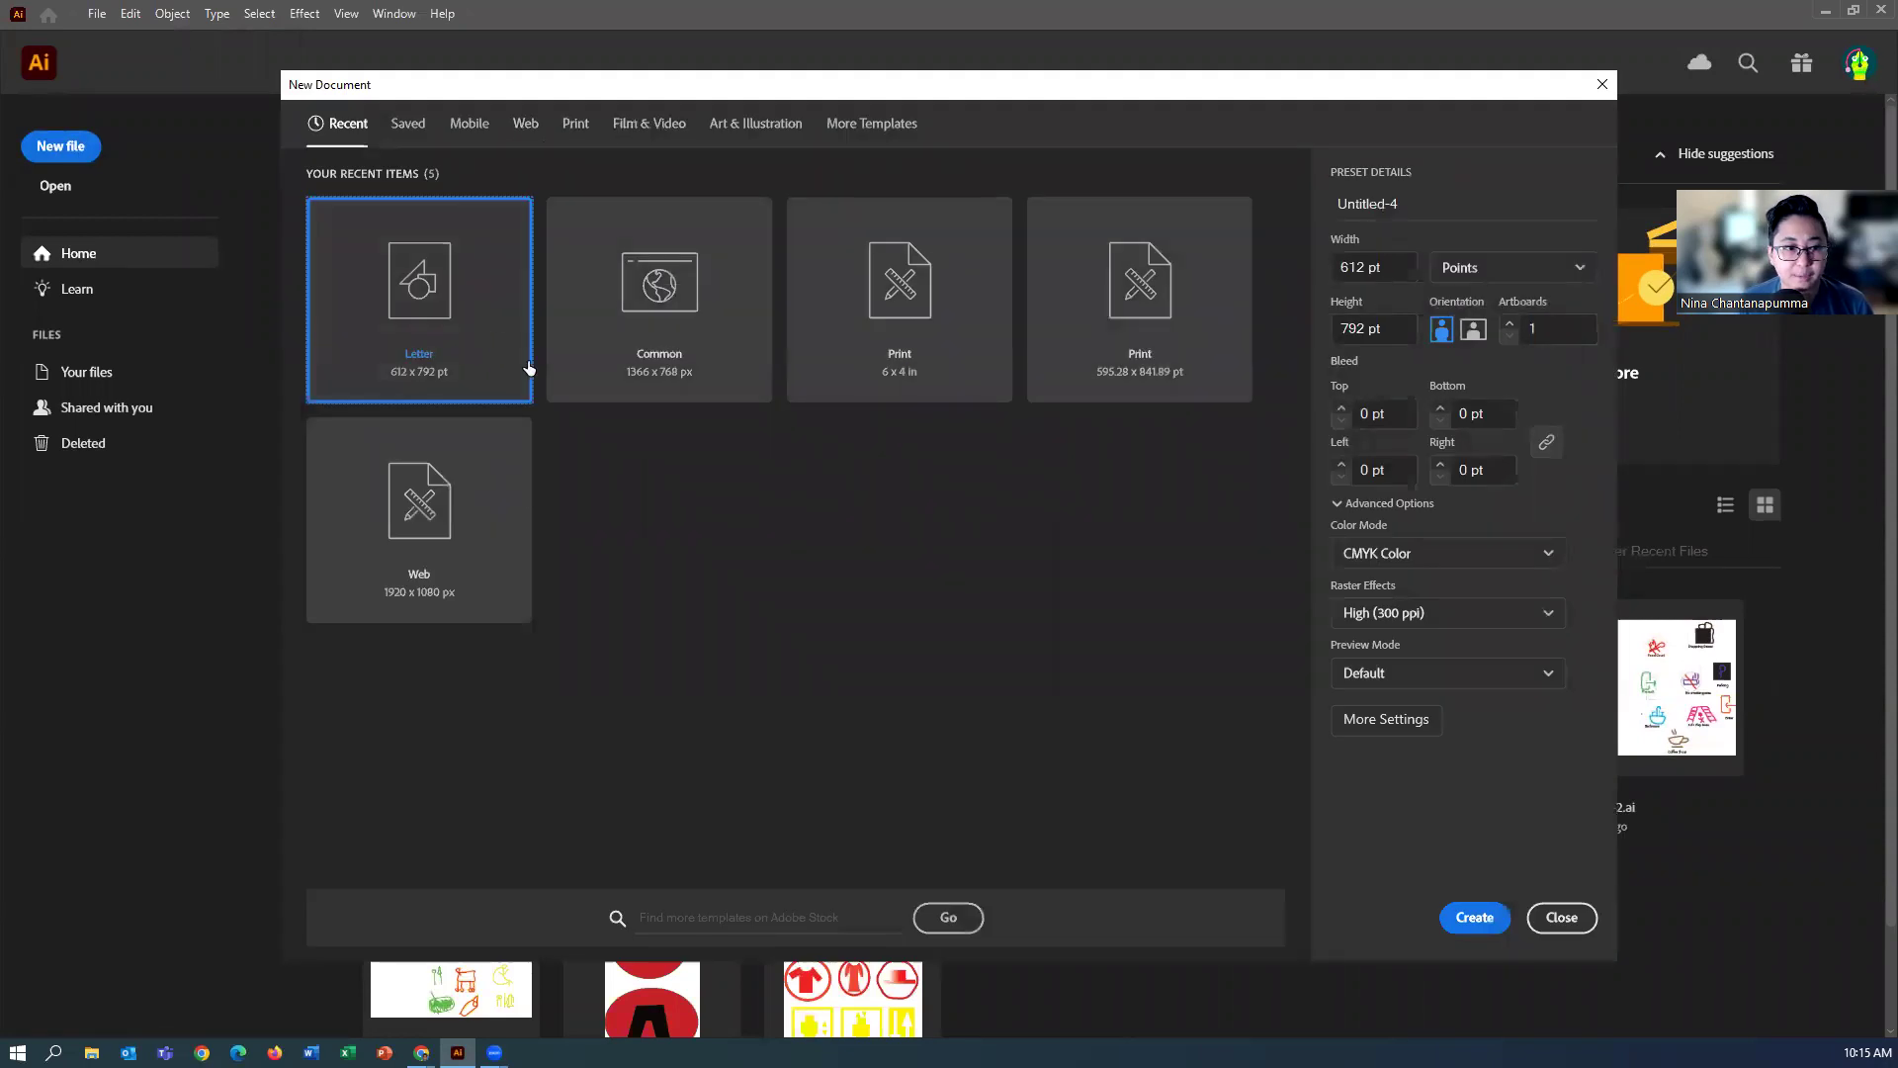
{"action": "left_click", "coordinate": [573, 125]}
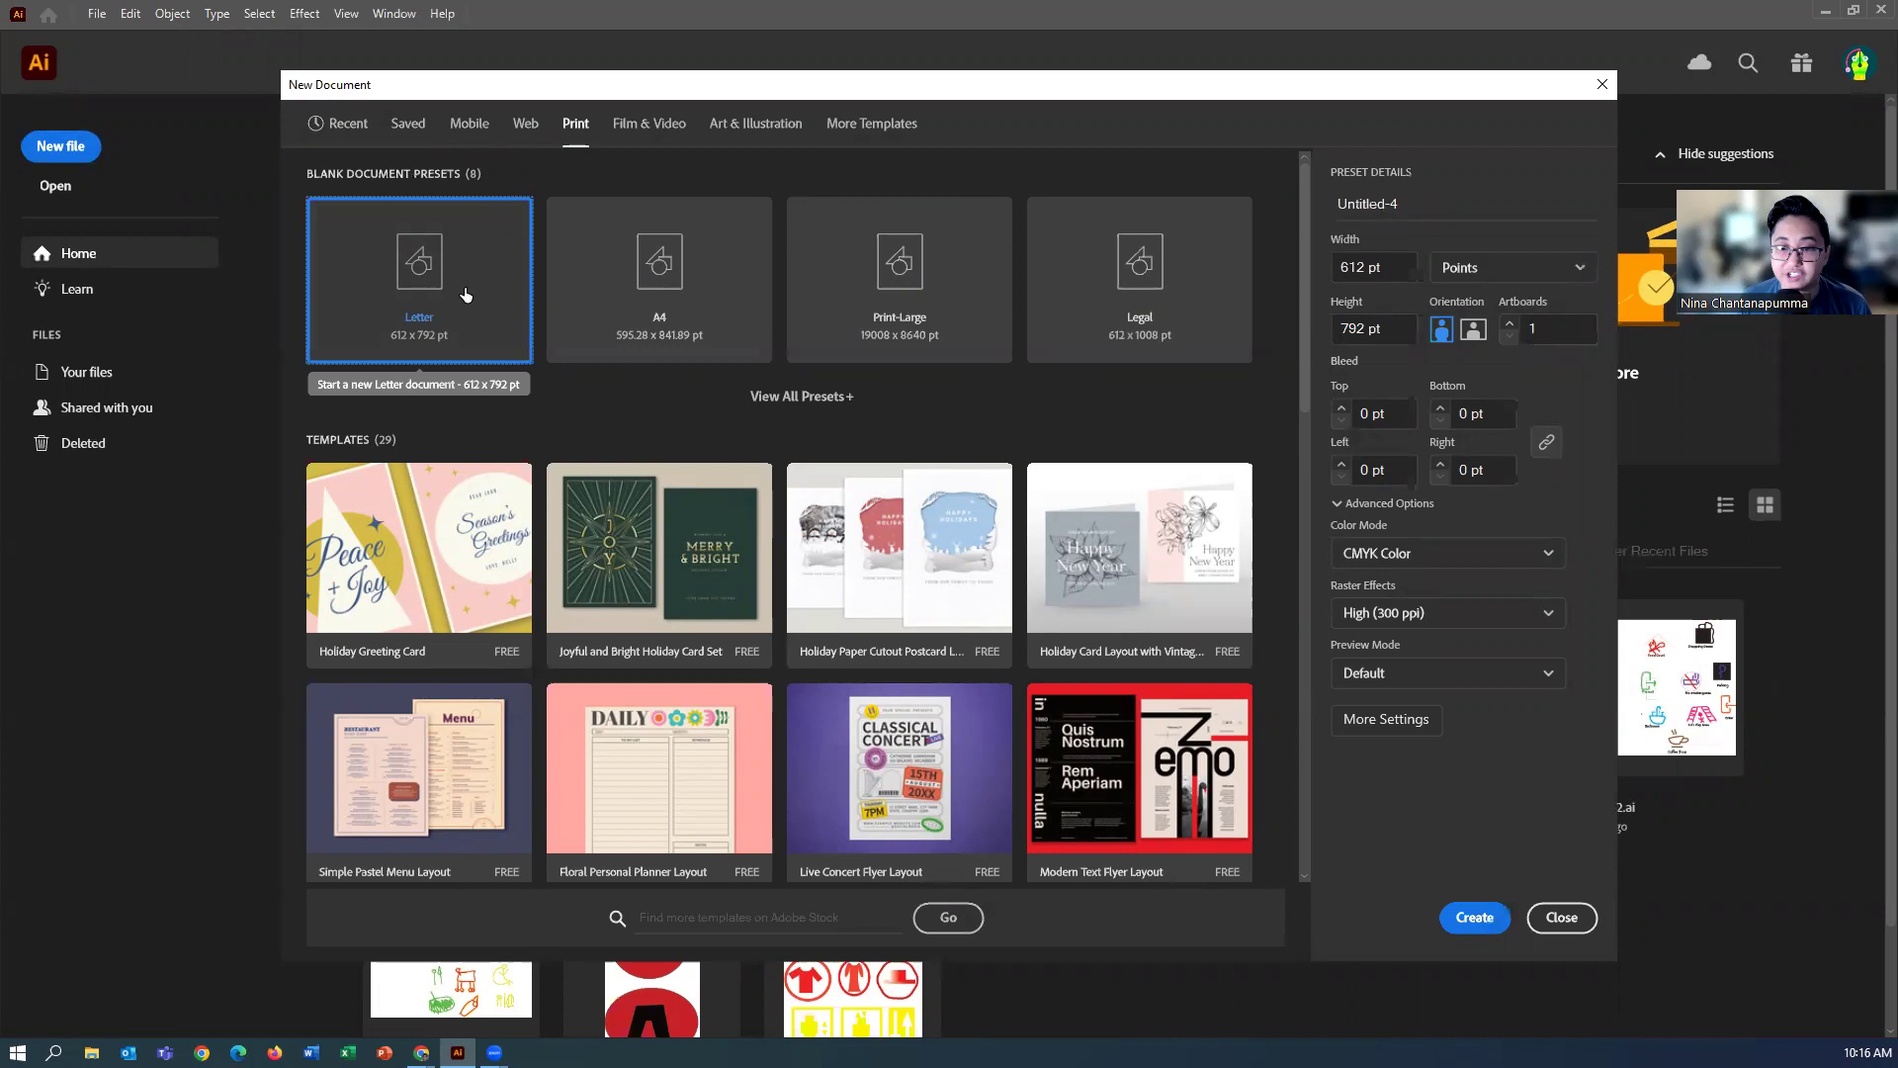
{"action": "left_click", "coordinate": [1475, 917]}
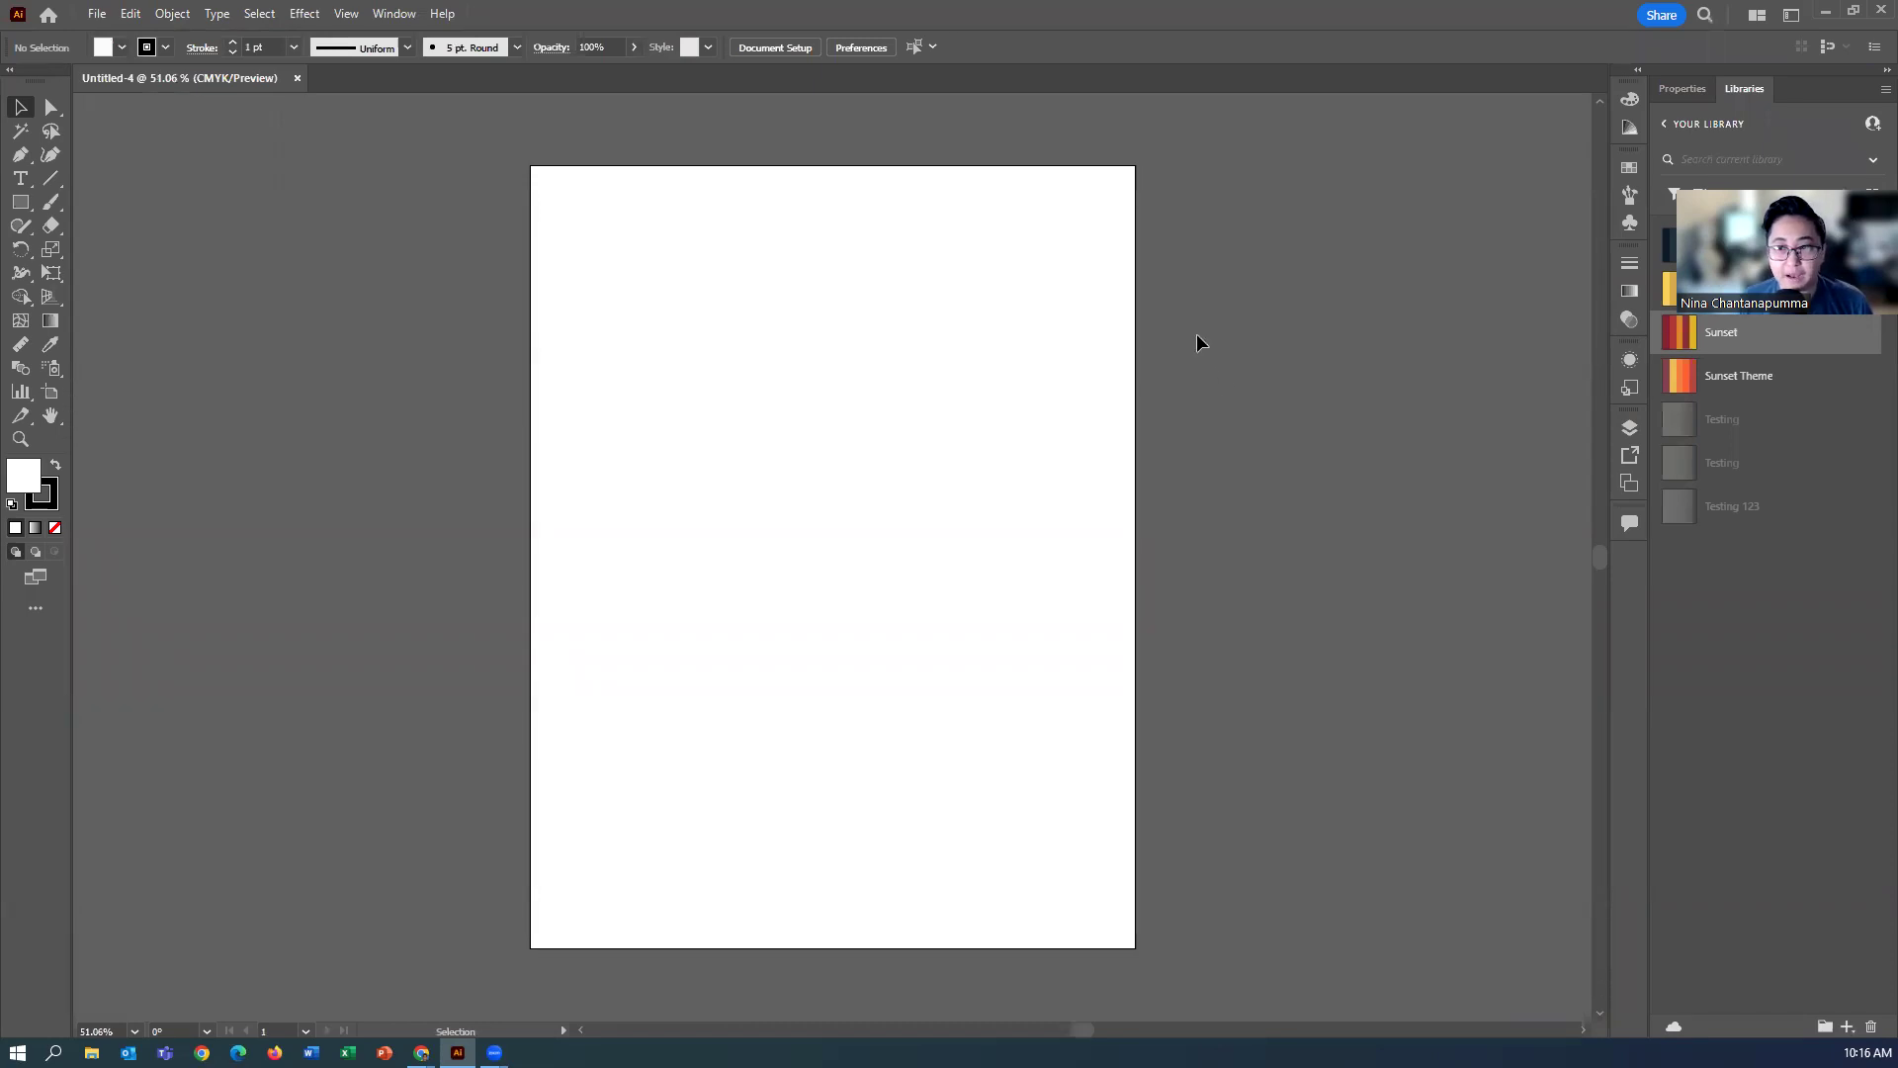
Check that Libraries is enabled and locate the saved Sunset Theme in the library.
{"action": "left_click", "coordinate": [395, 13]}
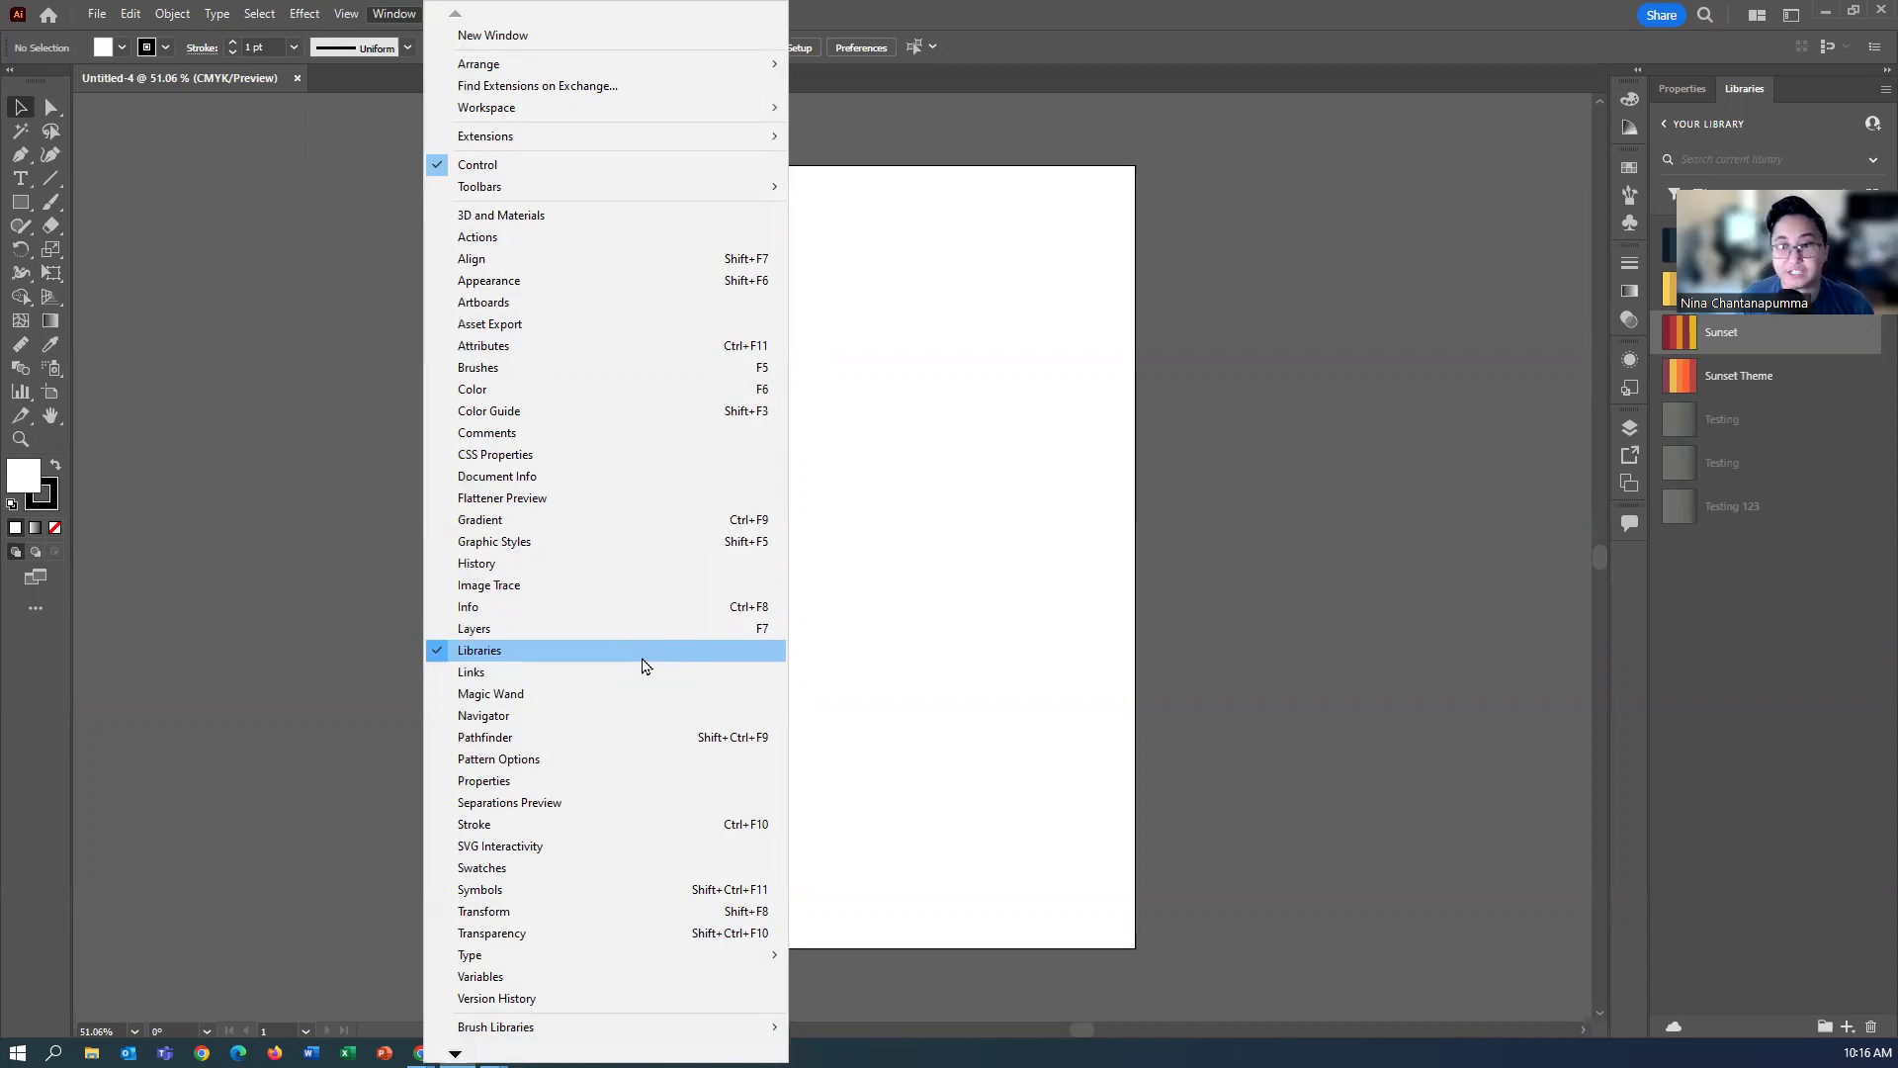
{"action": "left_click", "coordinate": [1733, 615]}
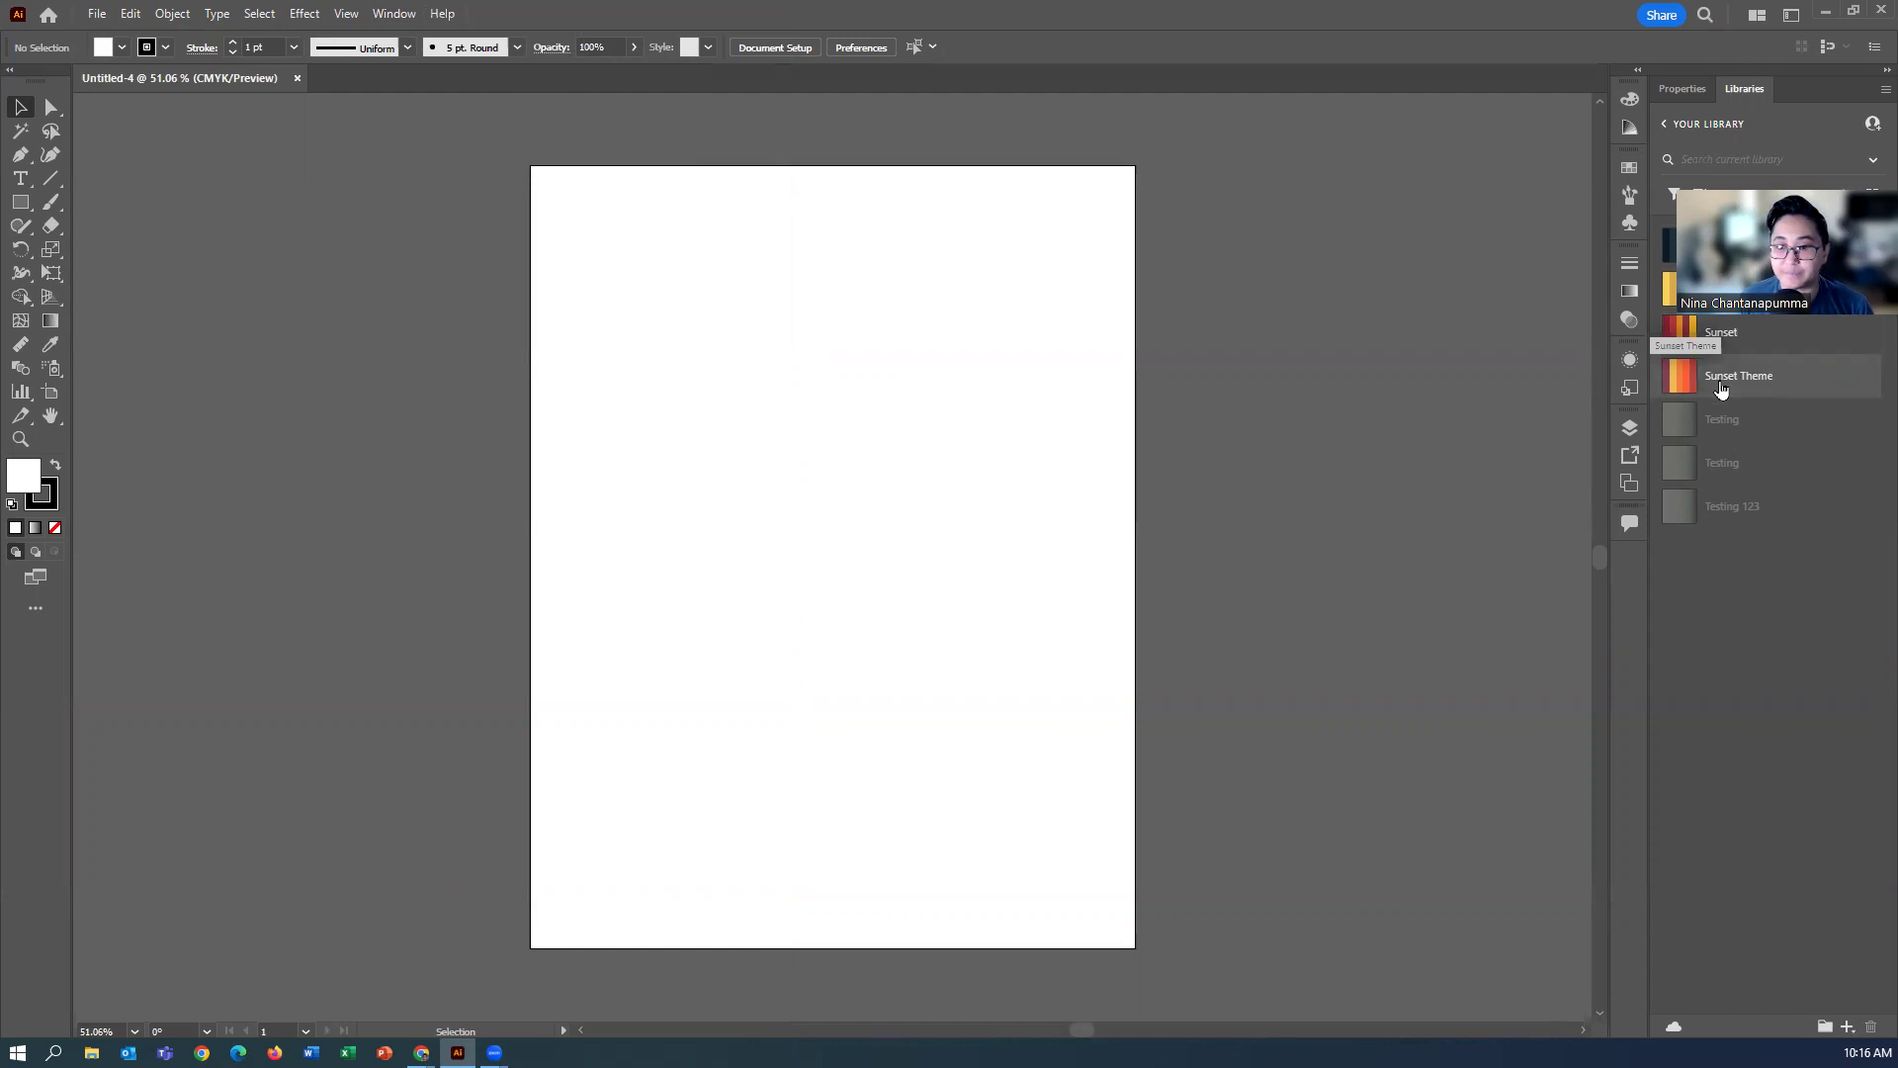
{"action": "mouse_move", "coordinate": [1720, 387]}
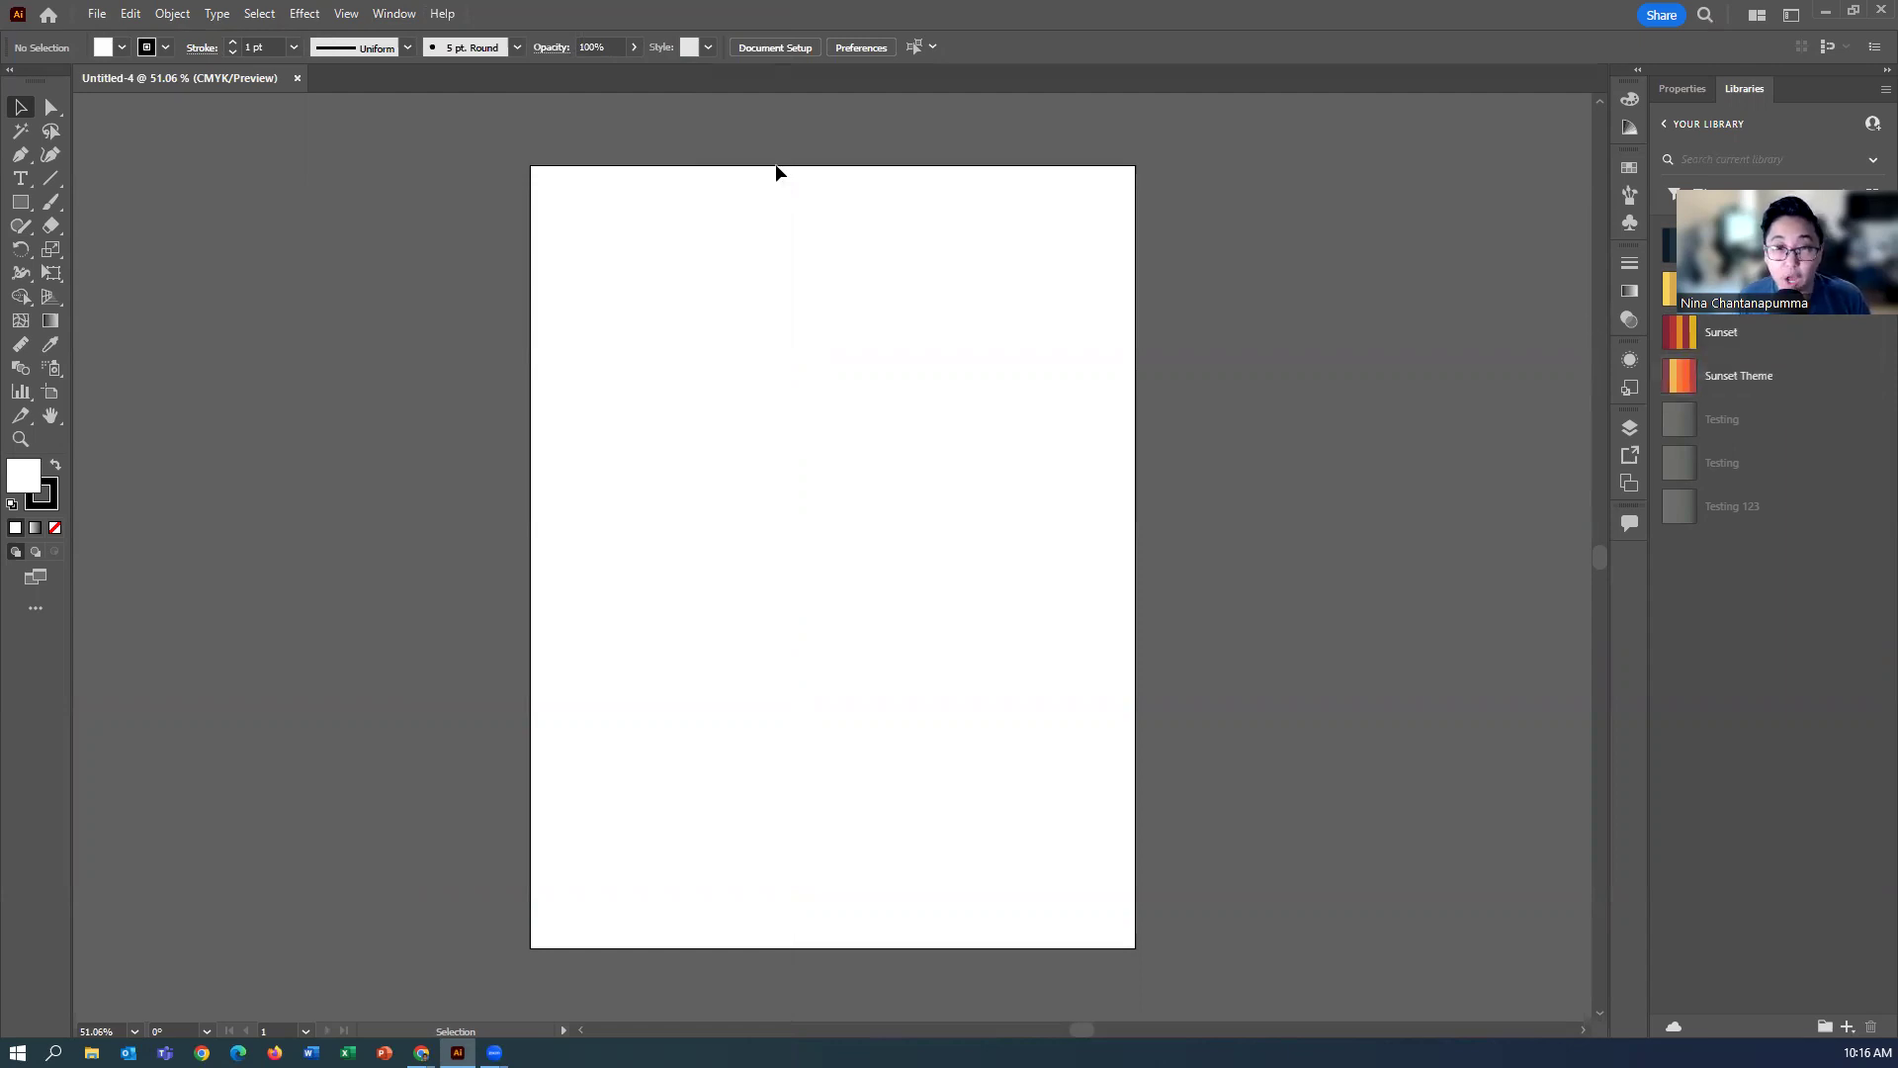
Show the document's Swatches and add the library's Sunset Theme to them.
{"action": "left_click", "coordinate": [403, 15]}
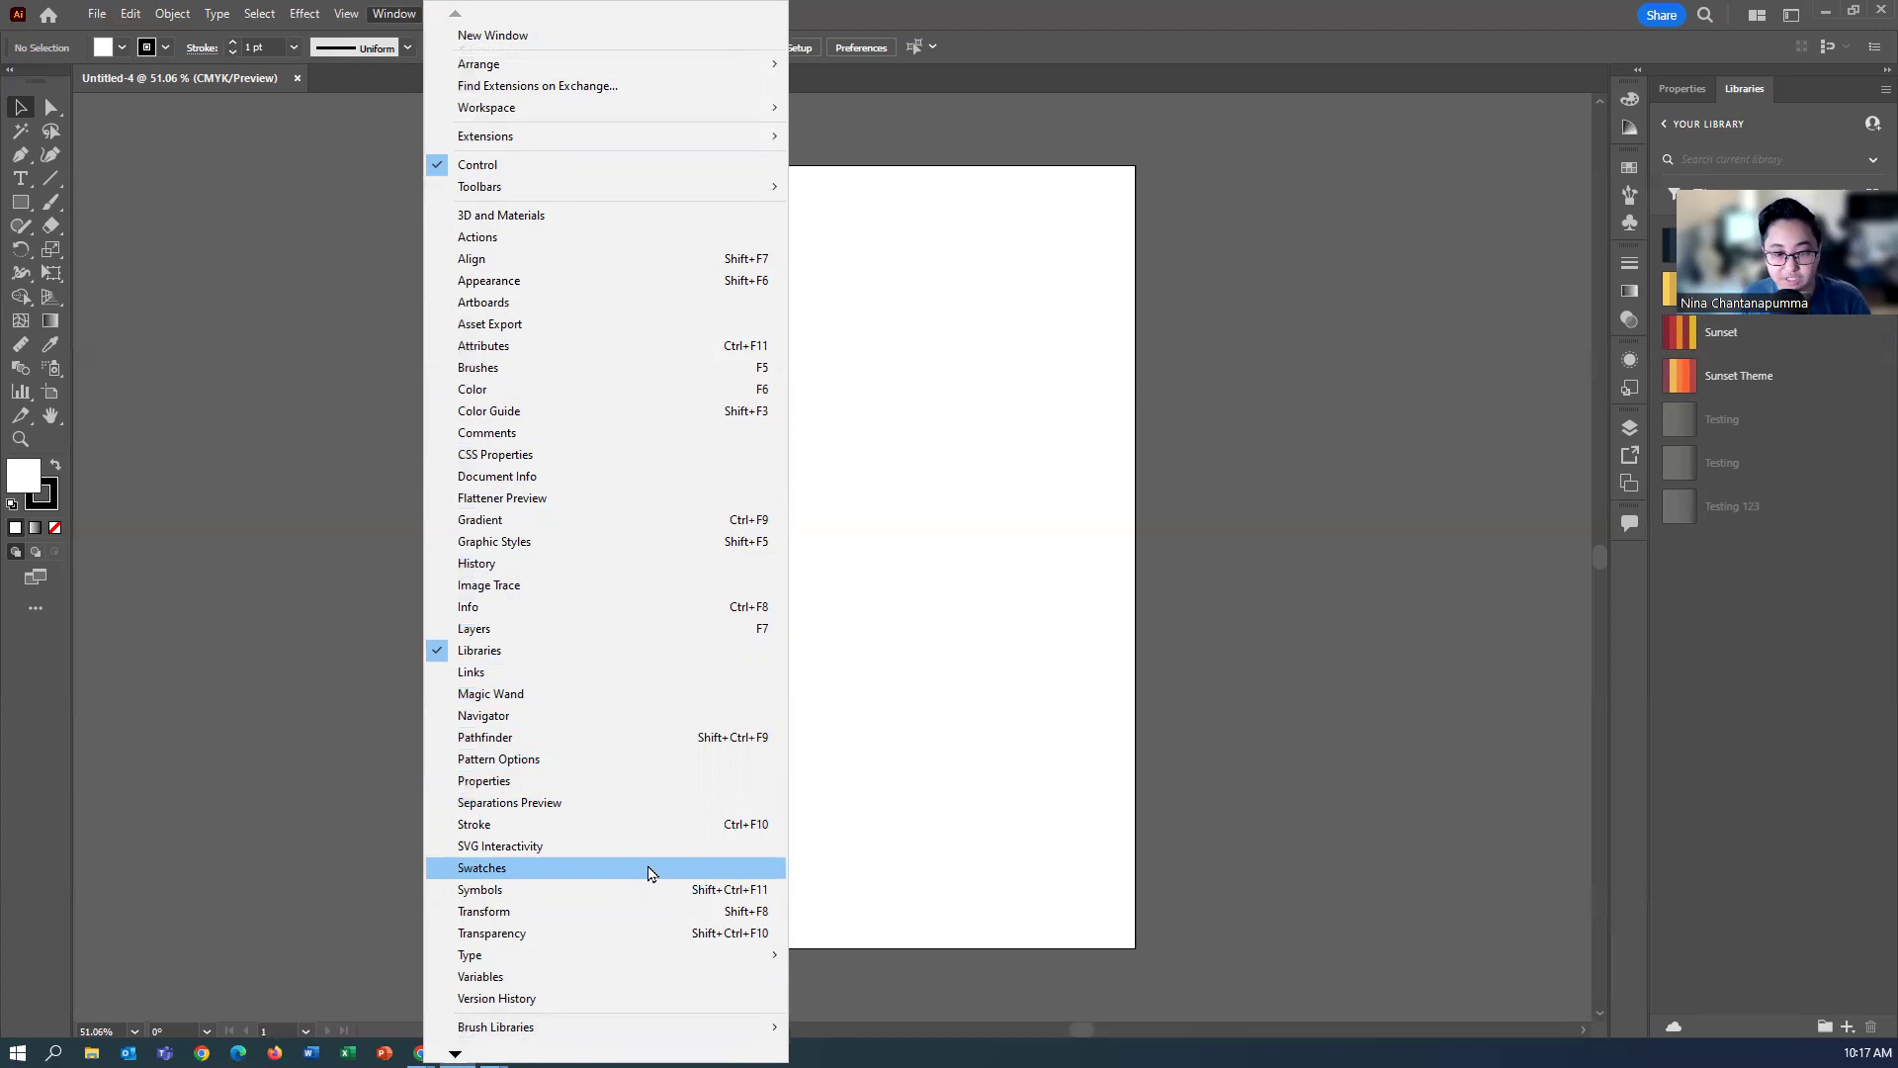
{"action": "left_click", "coordinate": [650, 870]}
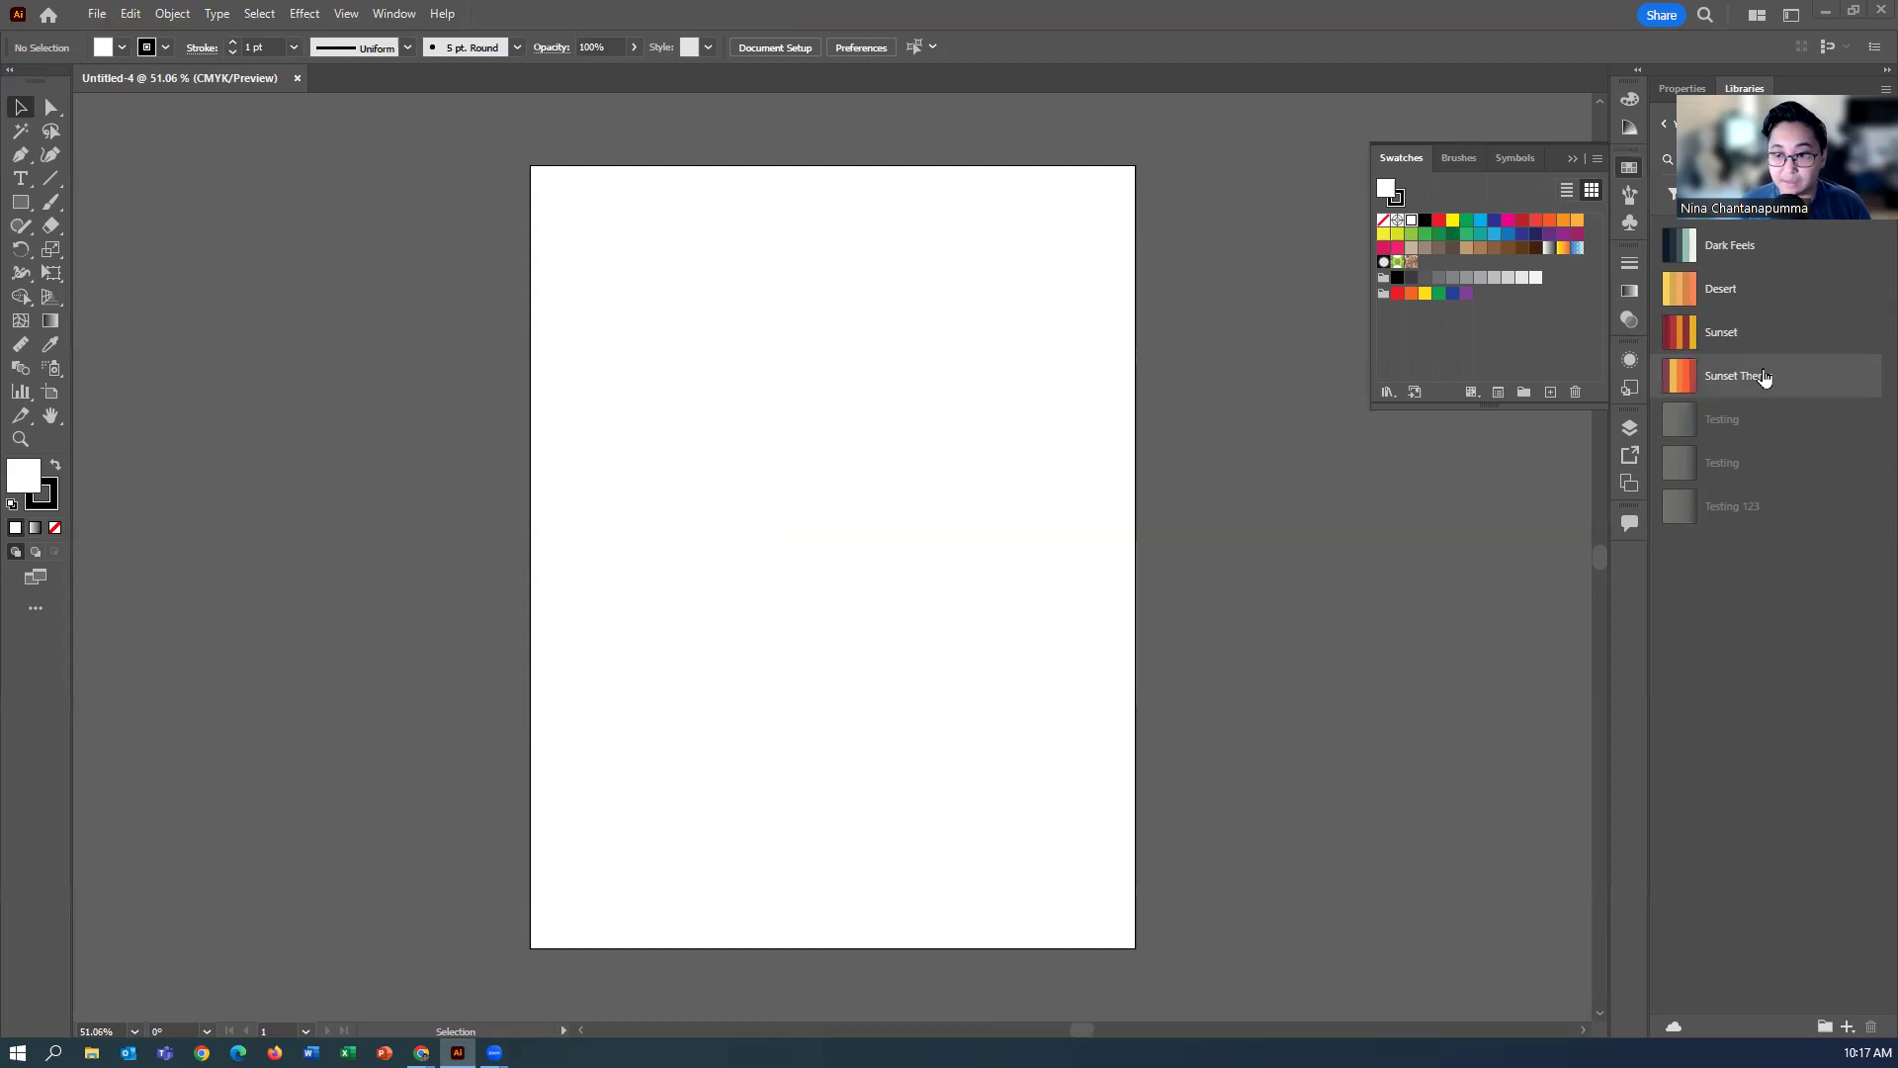
{"action": "right_click", "coordinate": [1766, 376]}
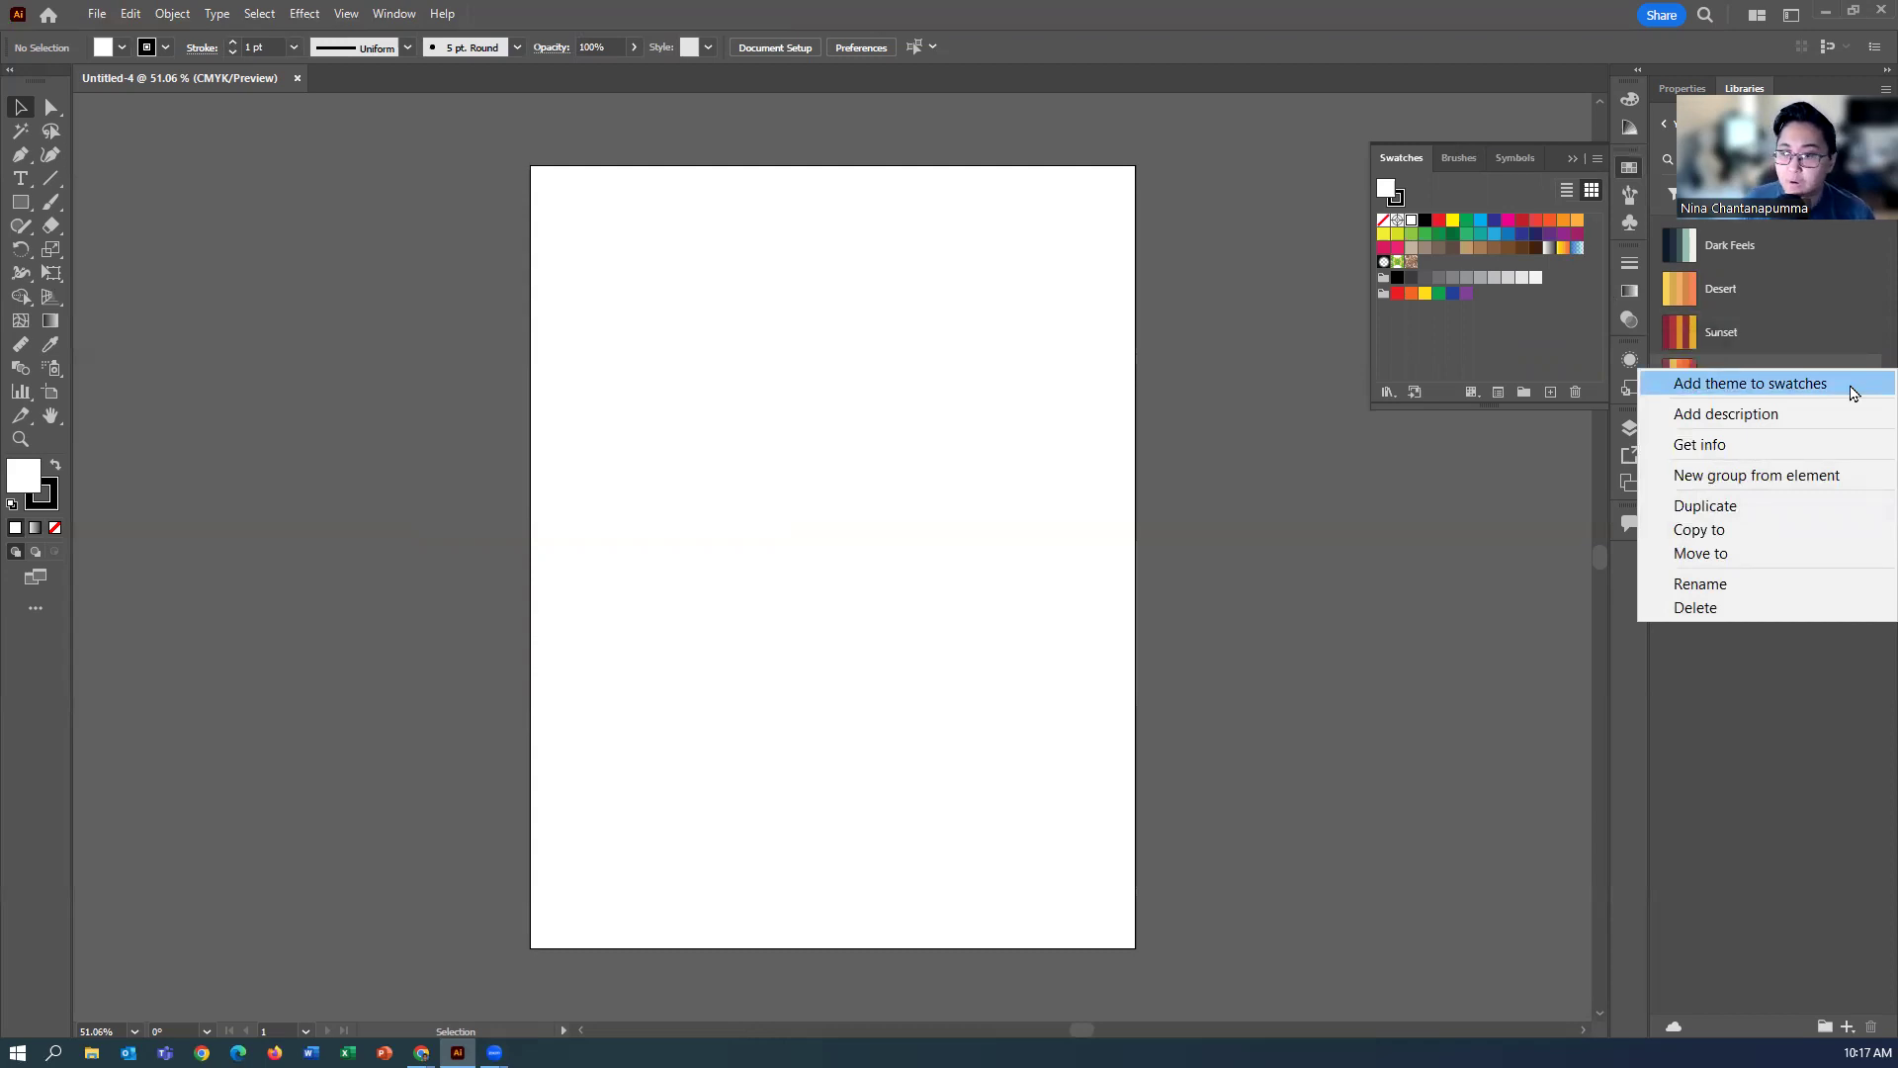
{"action": "left_click", "coordinate": [1853, 392]}
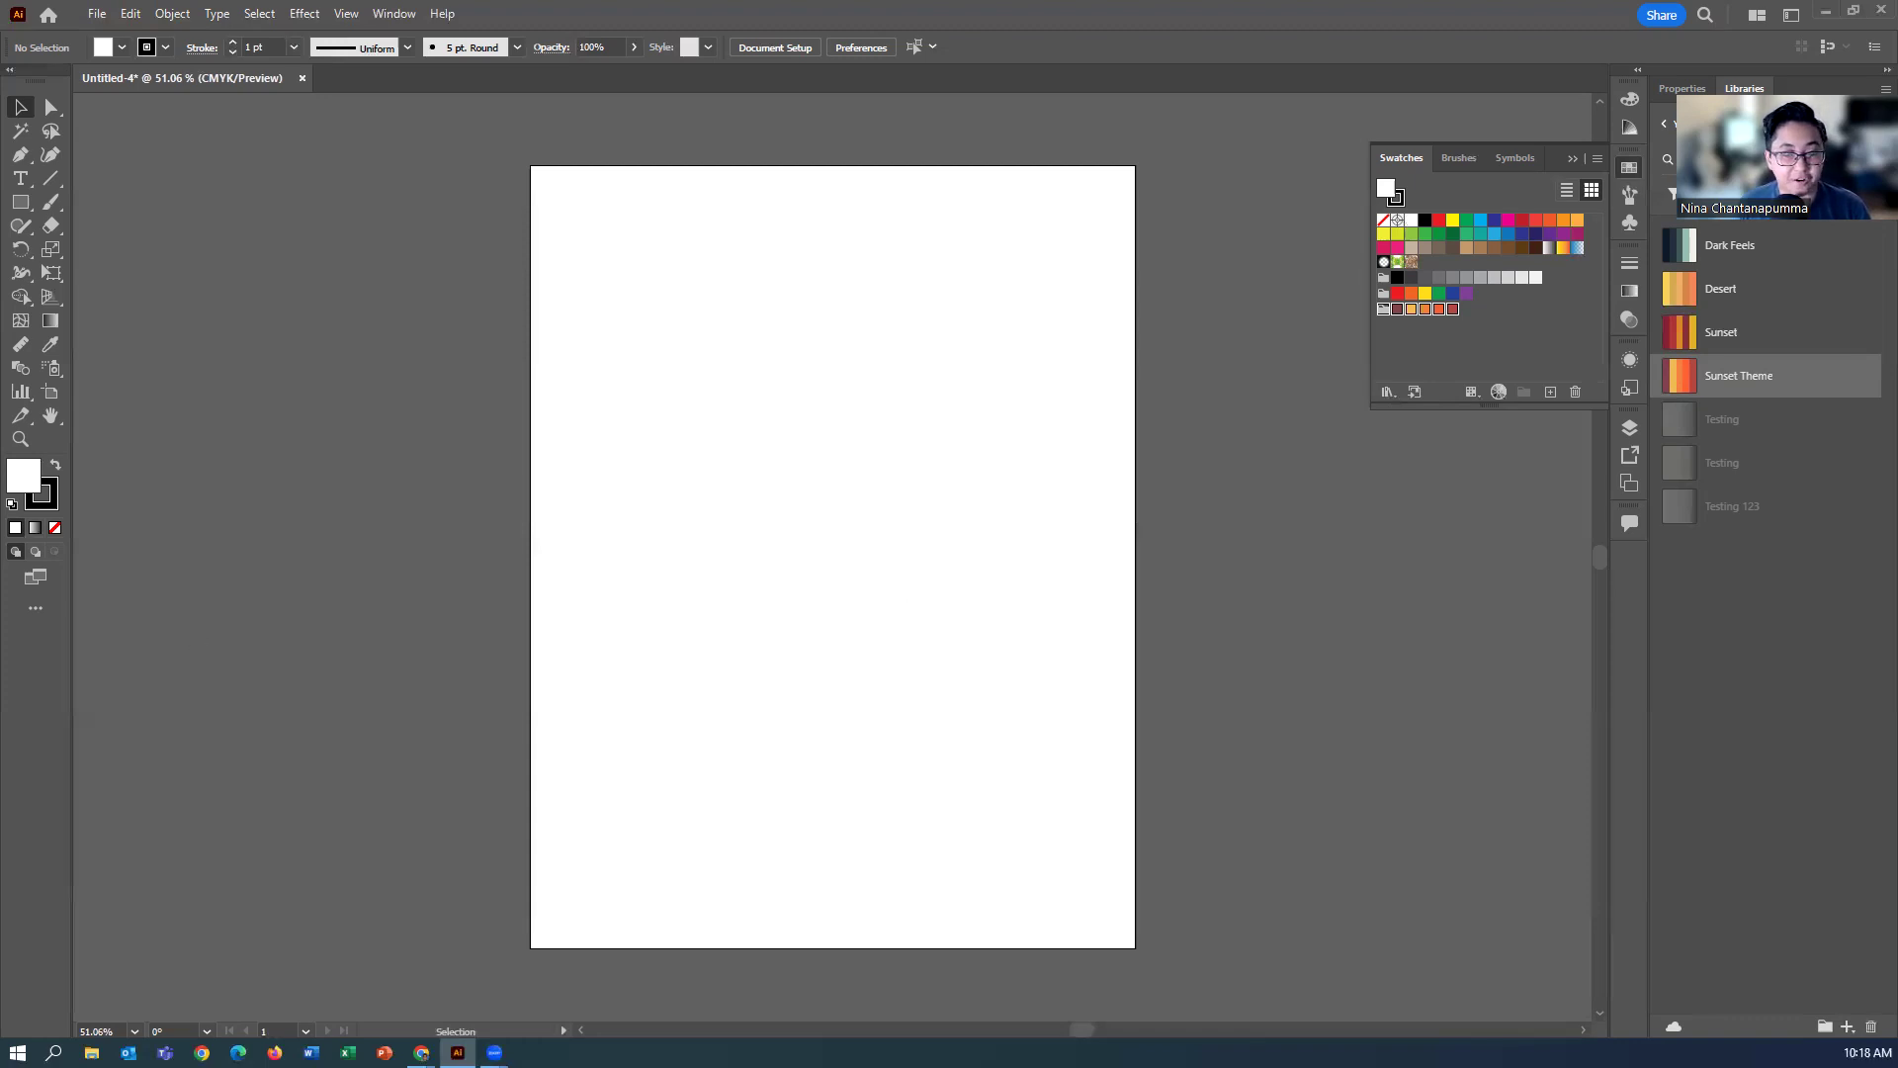
Save the document to the computer's Desktop as an Adobe Illustrator file named hills tutorial, accepting the Illustrator 2020 options.
{"action": "left_click", "coordinate": [103, 19]}
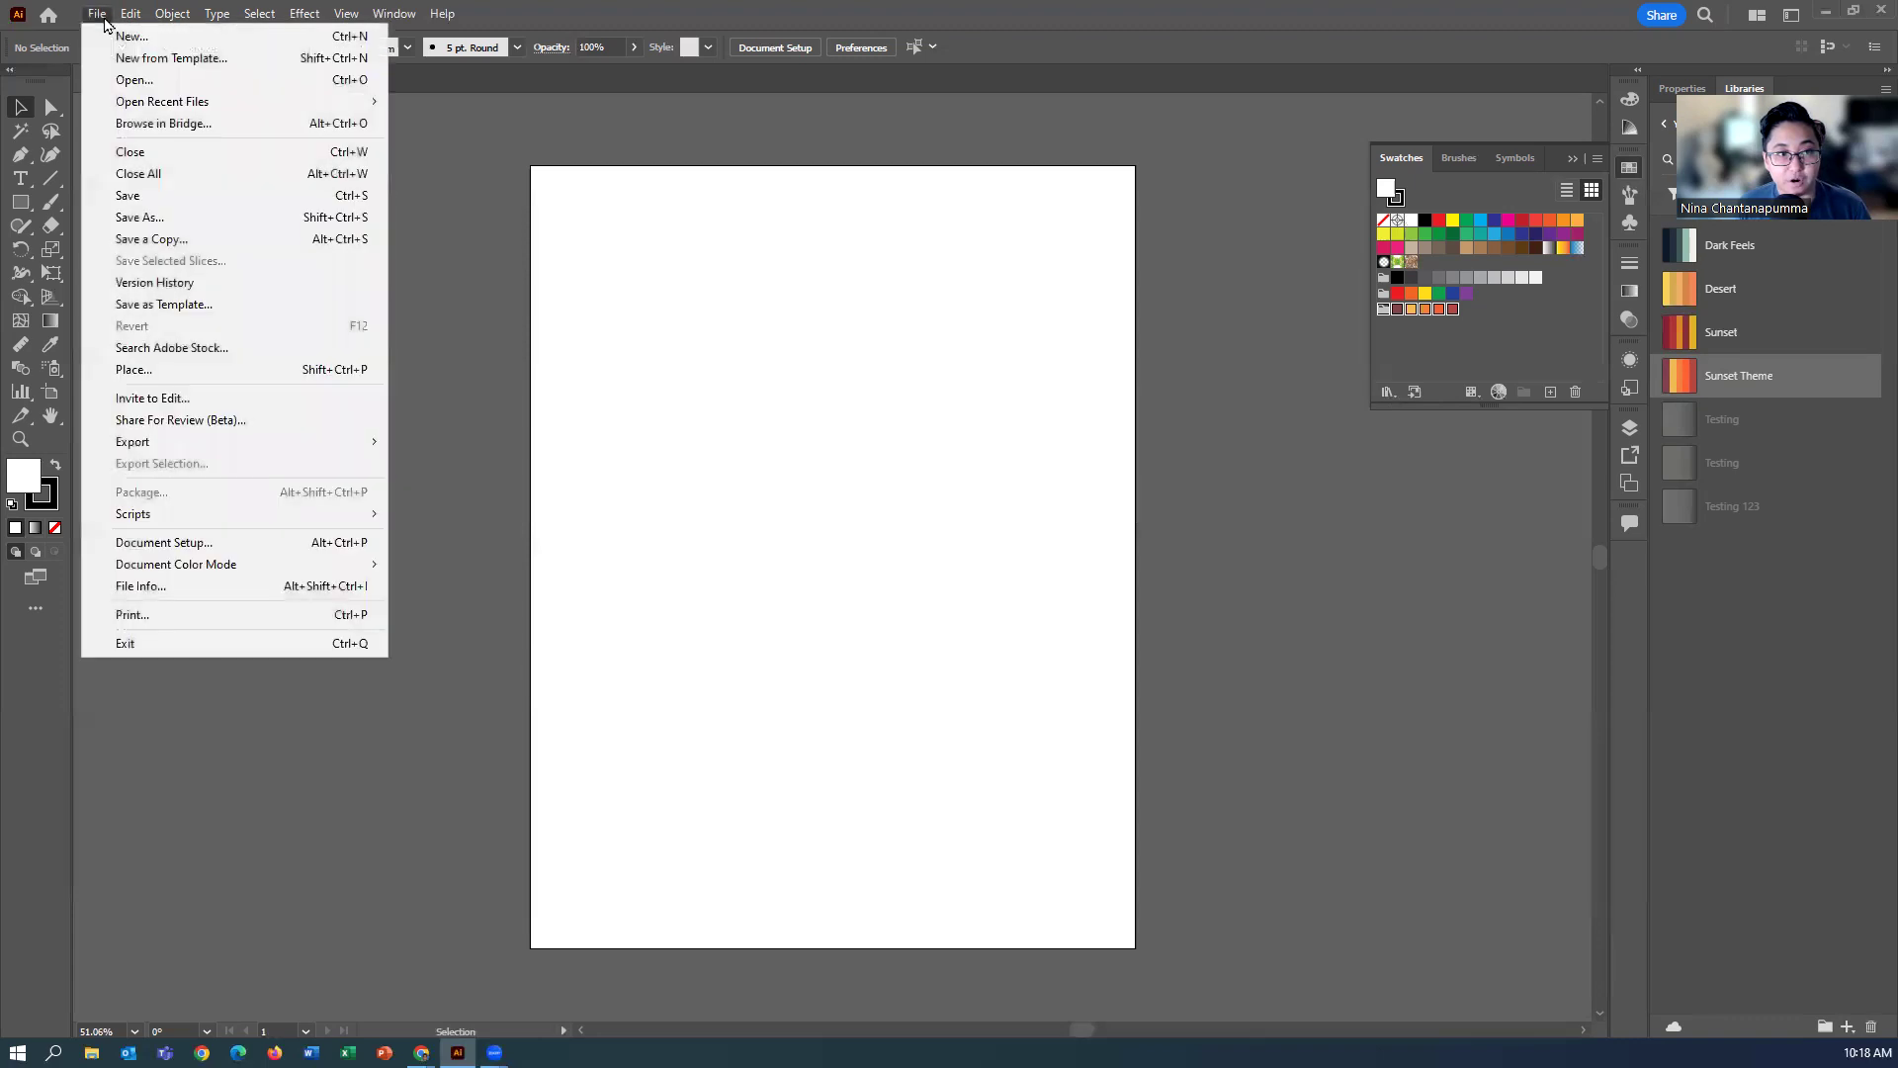
{"action": "left_click", "coordinate": [163, 201]}
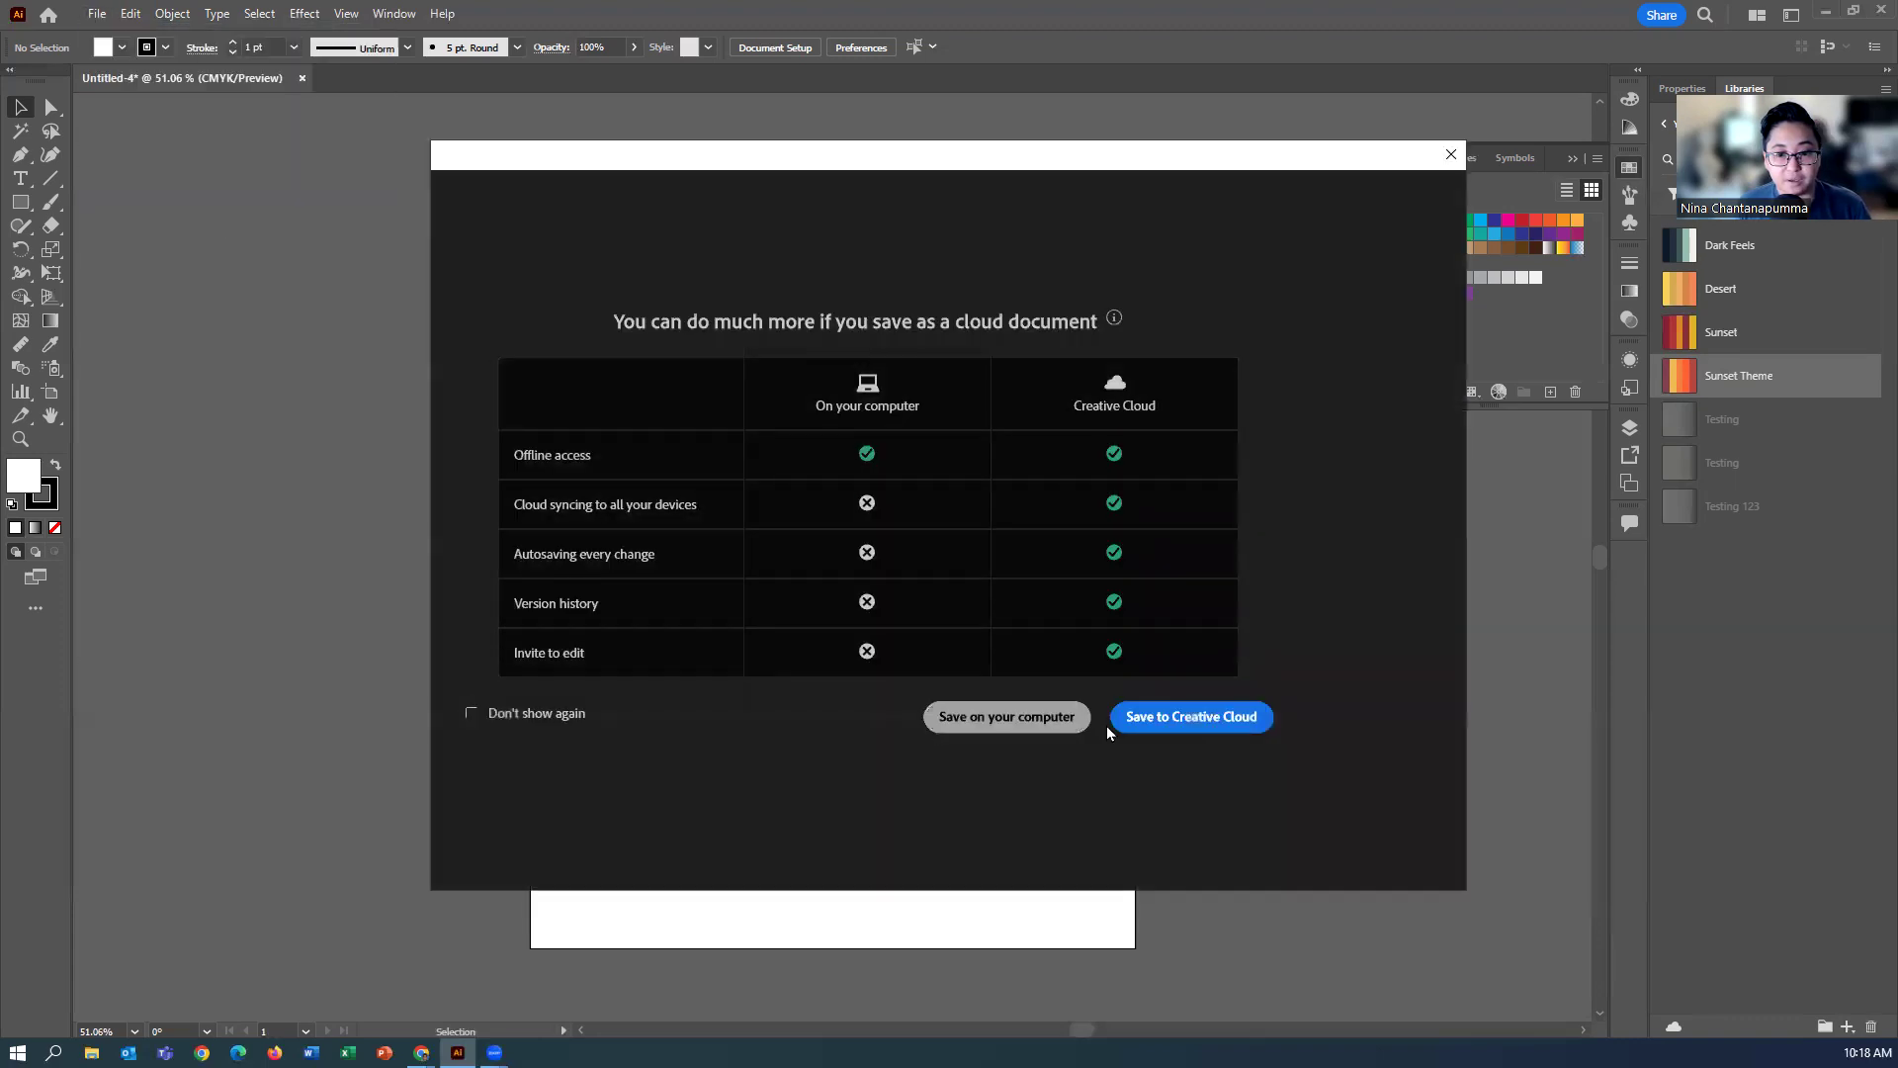
{"action": "key", "text": "ctrl+s"}
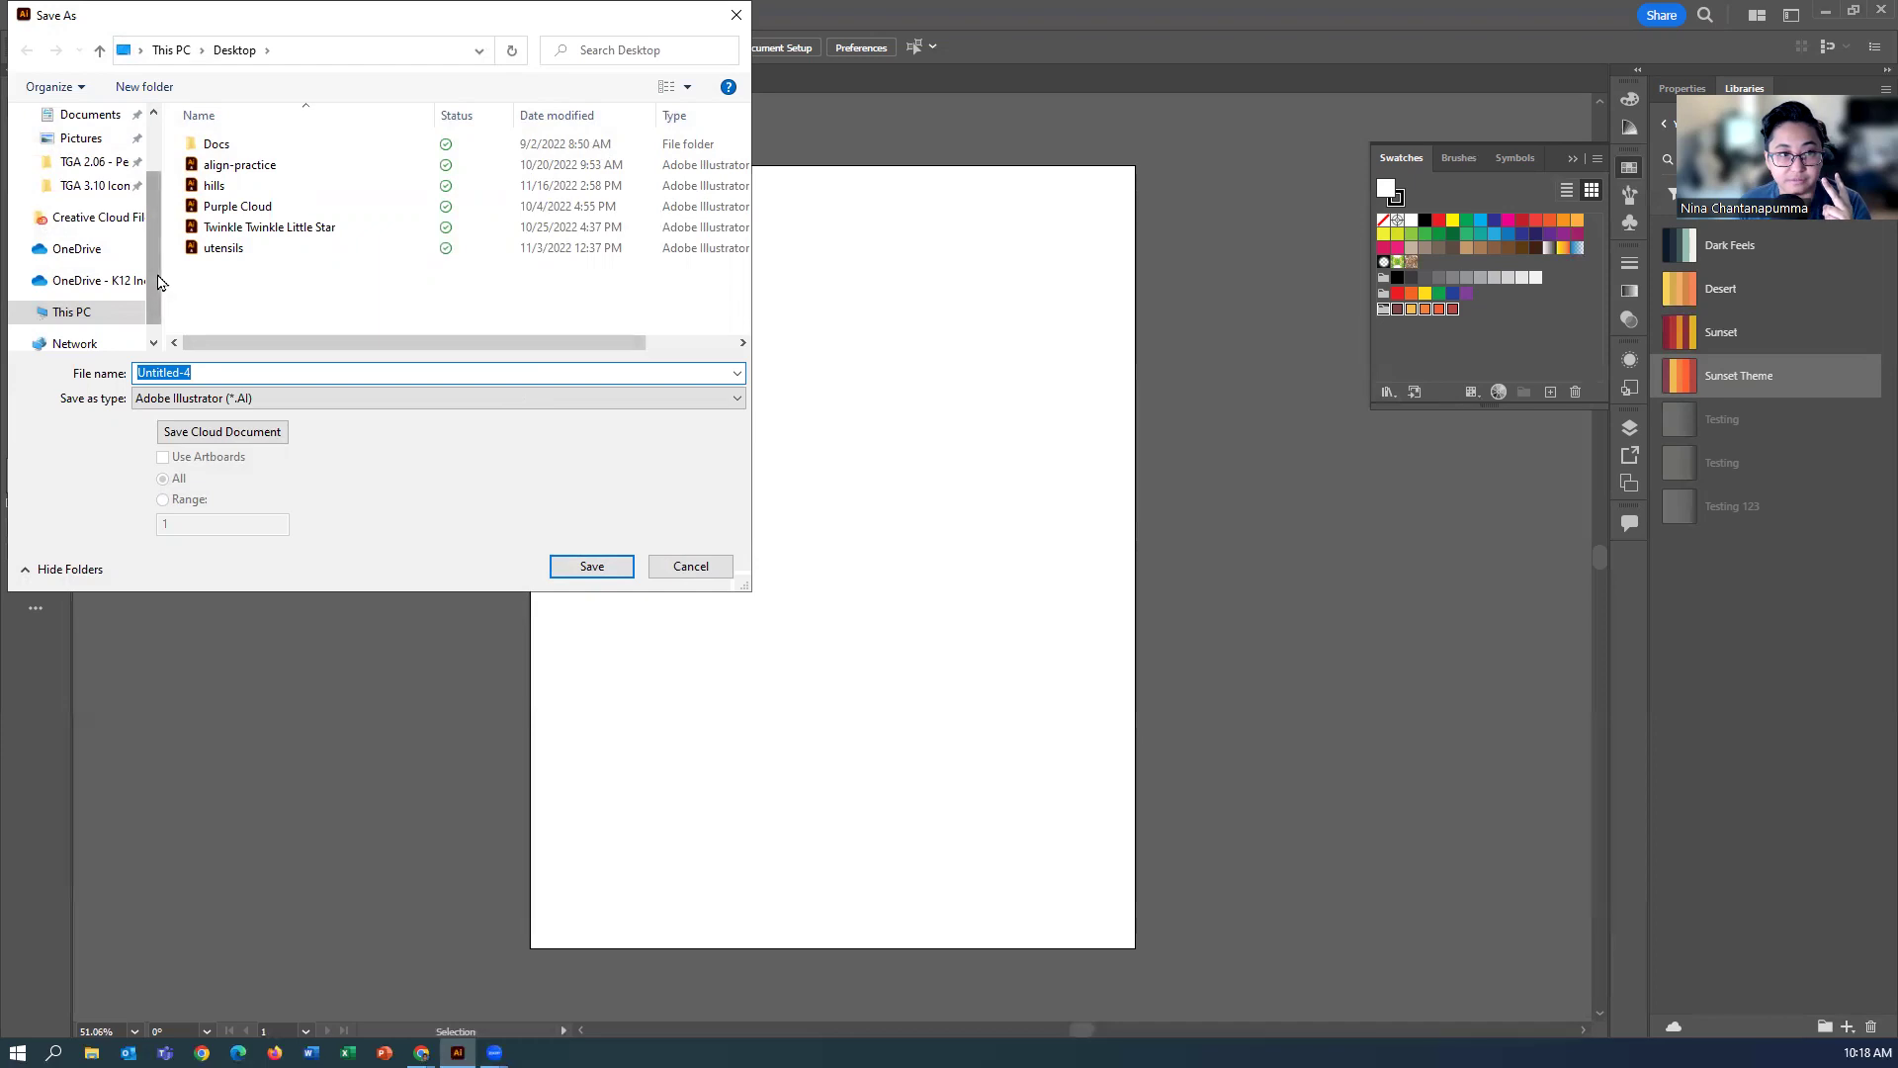
{"action": "scroll", "coordinate": [118, 237], "scroll_direction": "up", "scroll_amount": 2}
{"action": "left_click", "coordinate": [95, 158]}
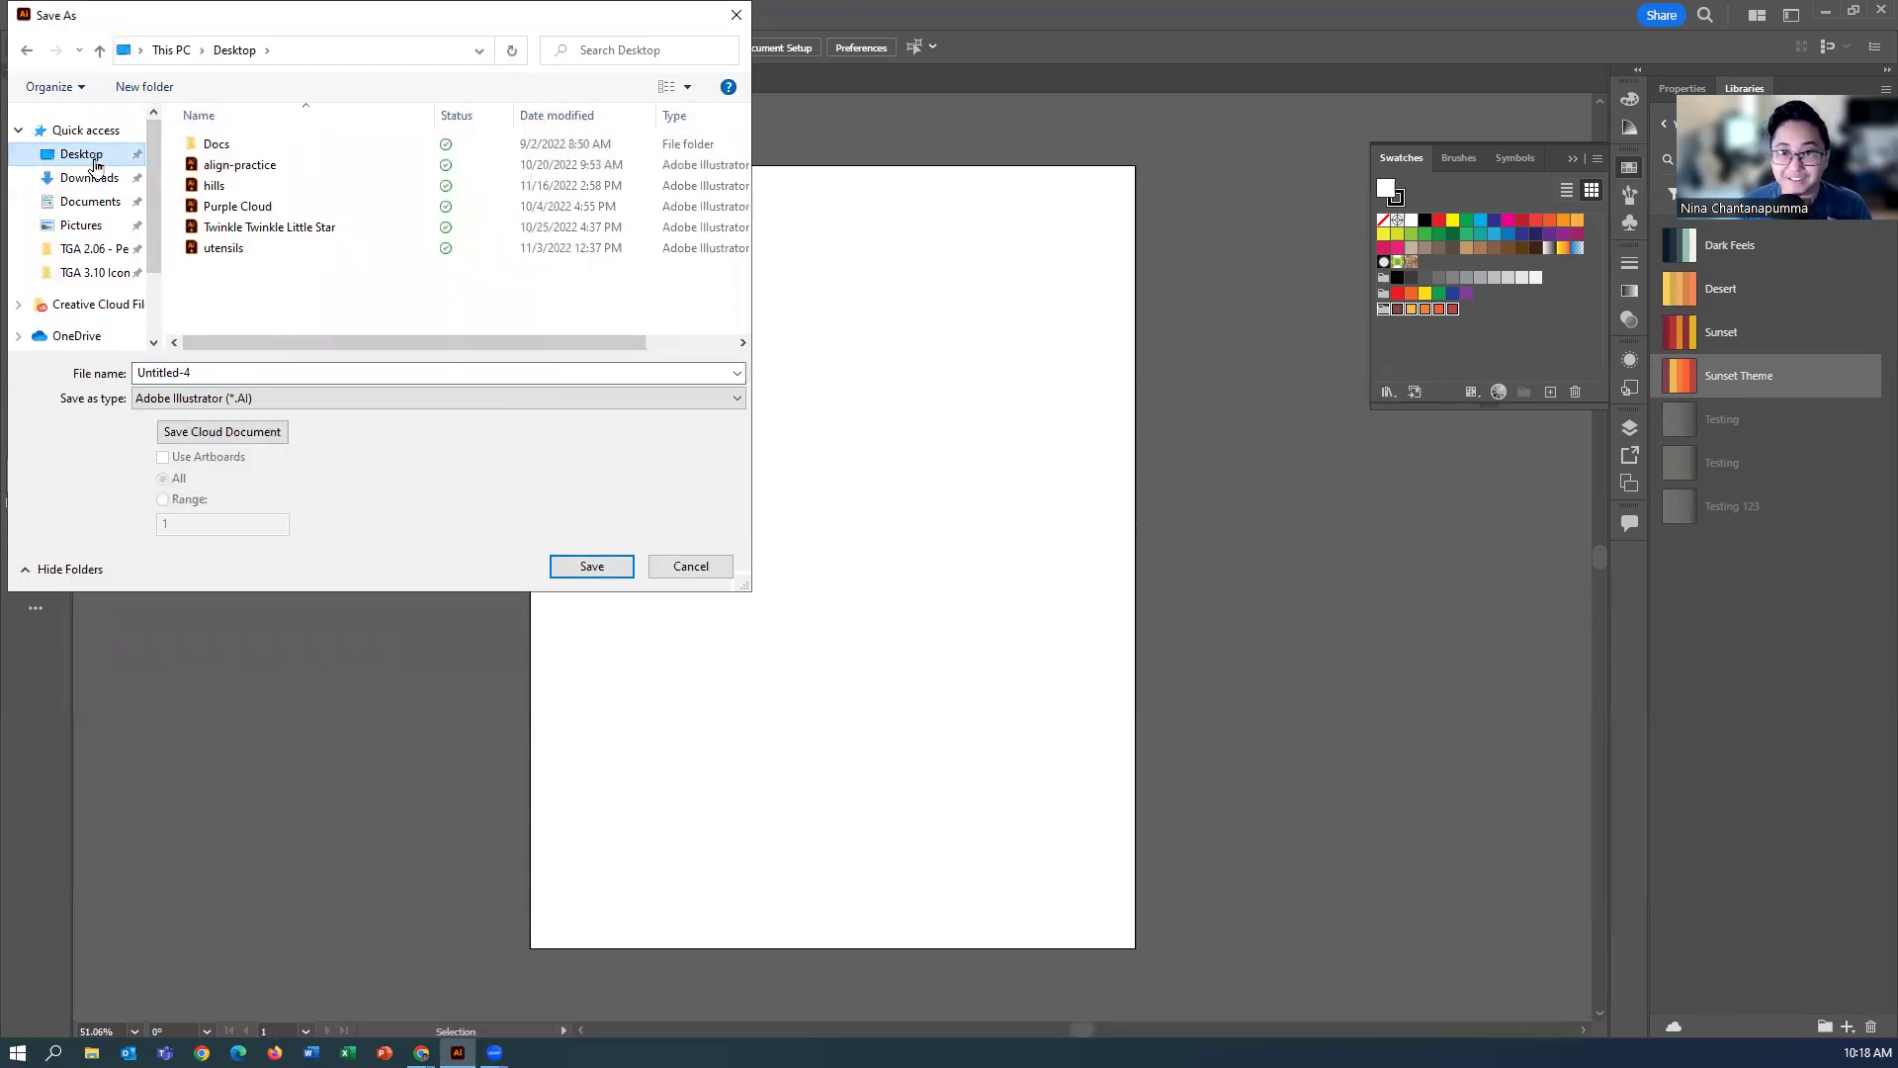
{"action": "double_click", "coordinate": [201, 372]}
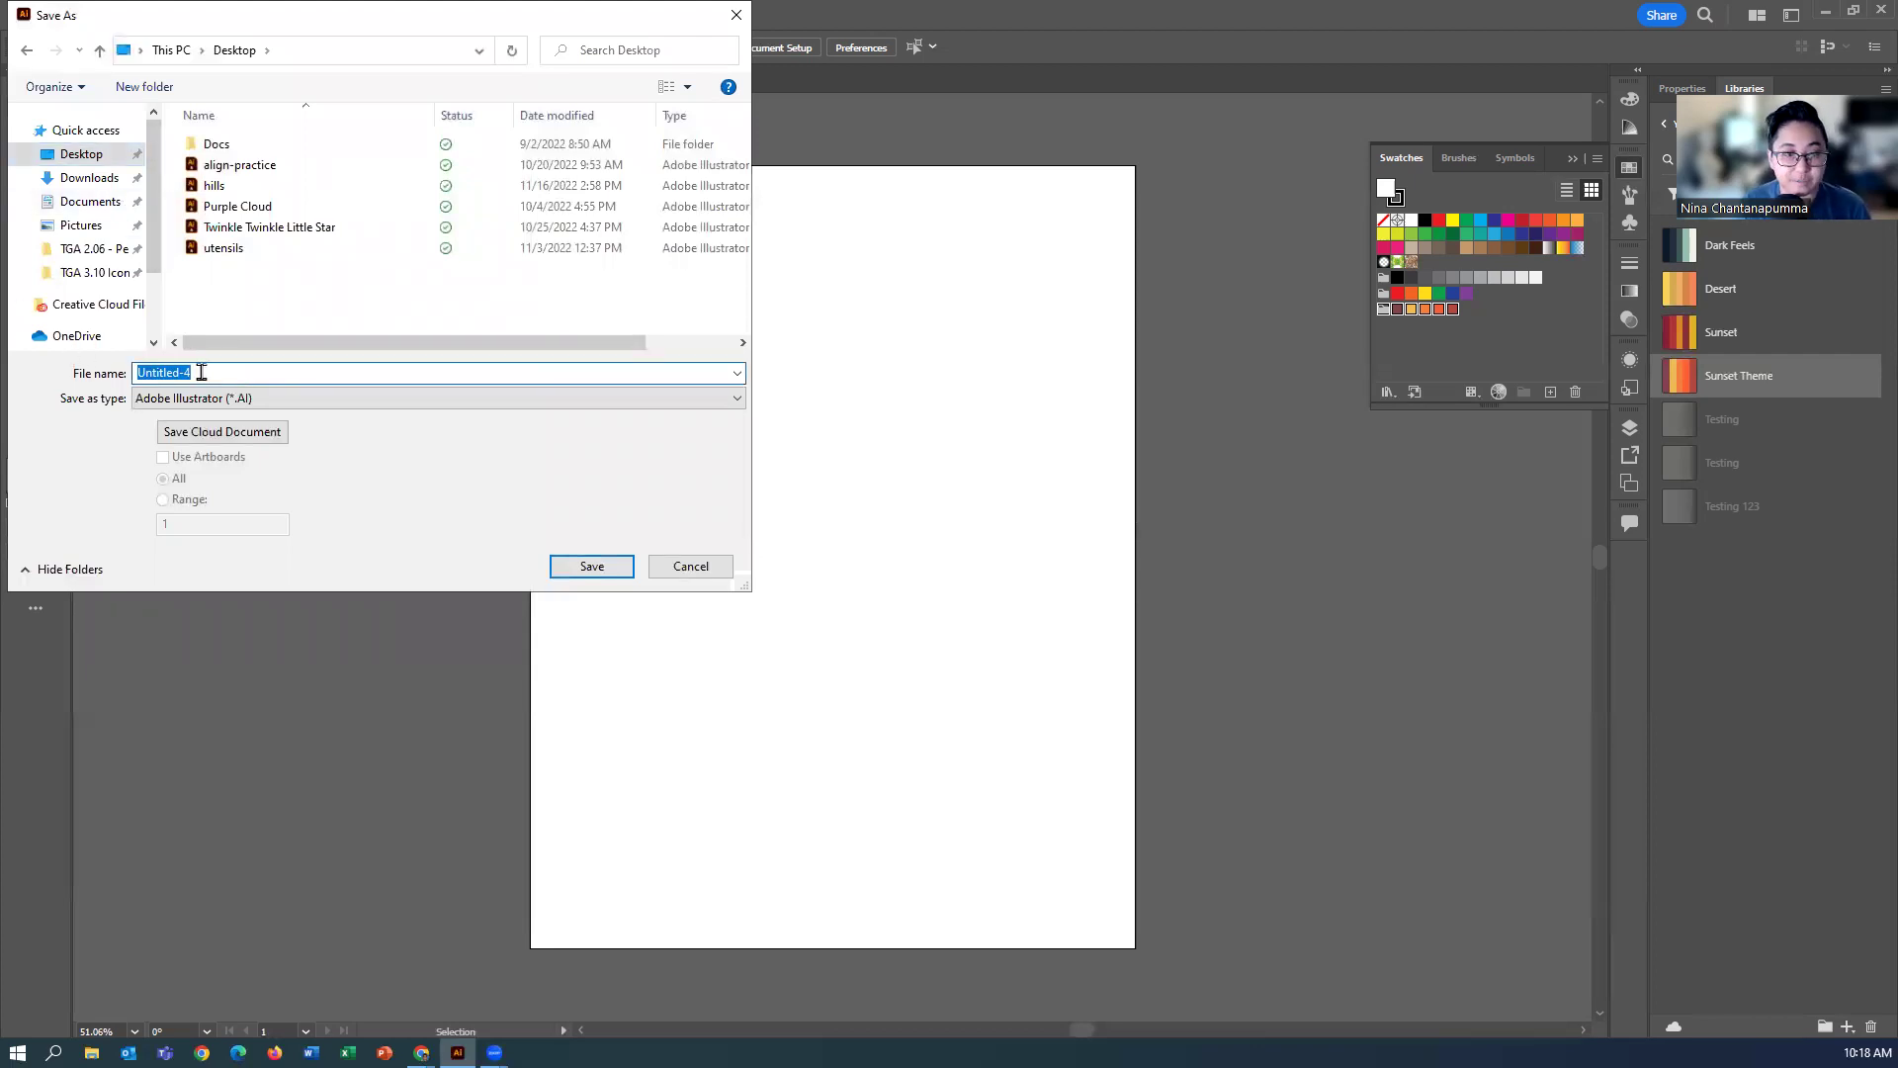
{"action": "type", "text": "hill"}
{"action": "key", "text": "BackSpace"}
{"action": "type", "text": "s tutorial"}
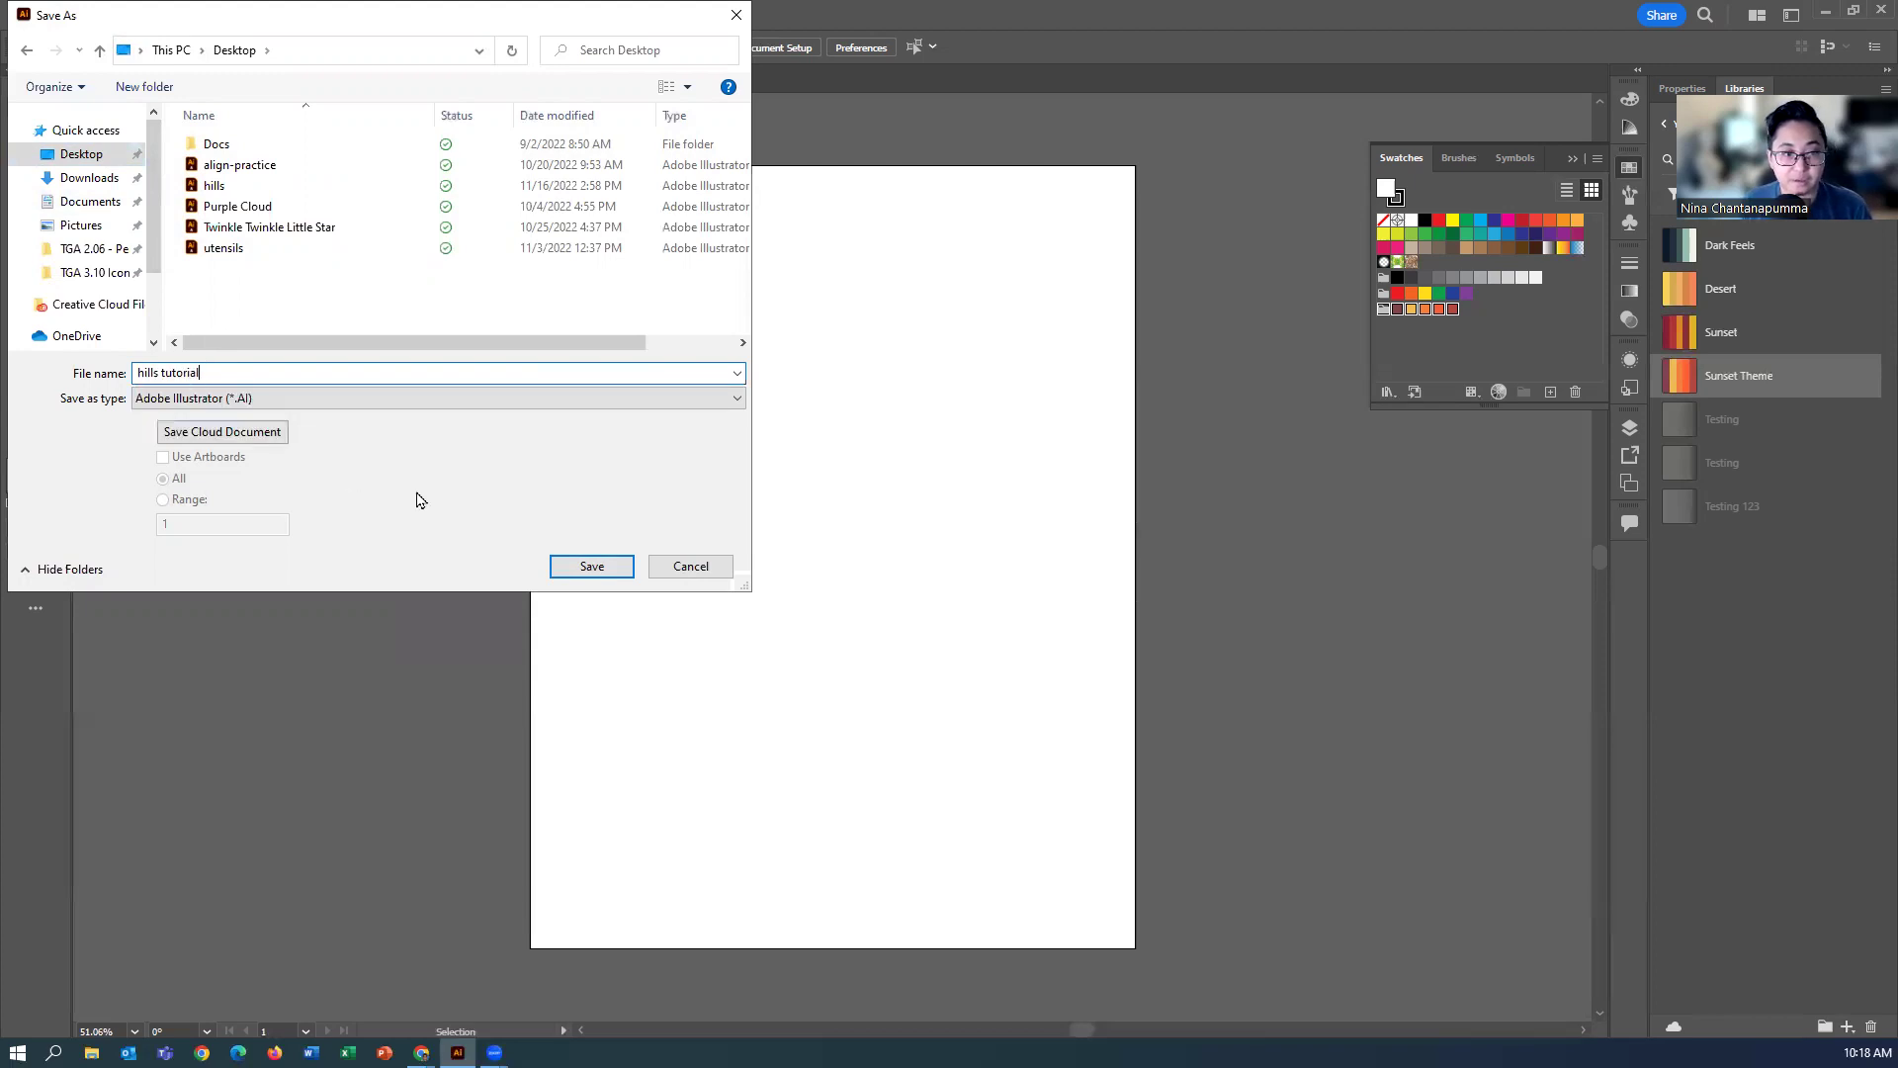
{"action": "left_click", "coordinate": [583, 565]}
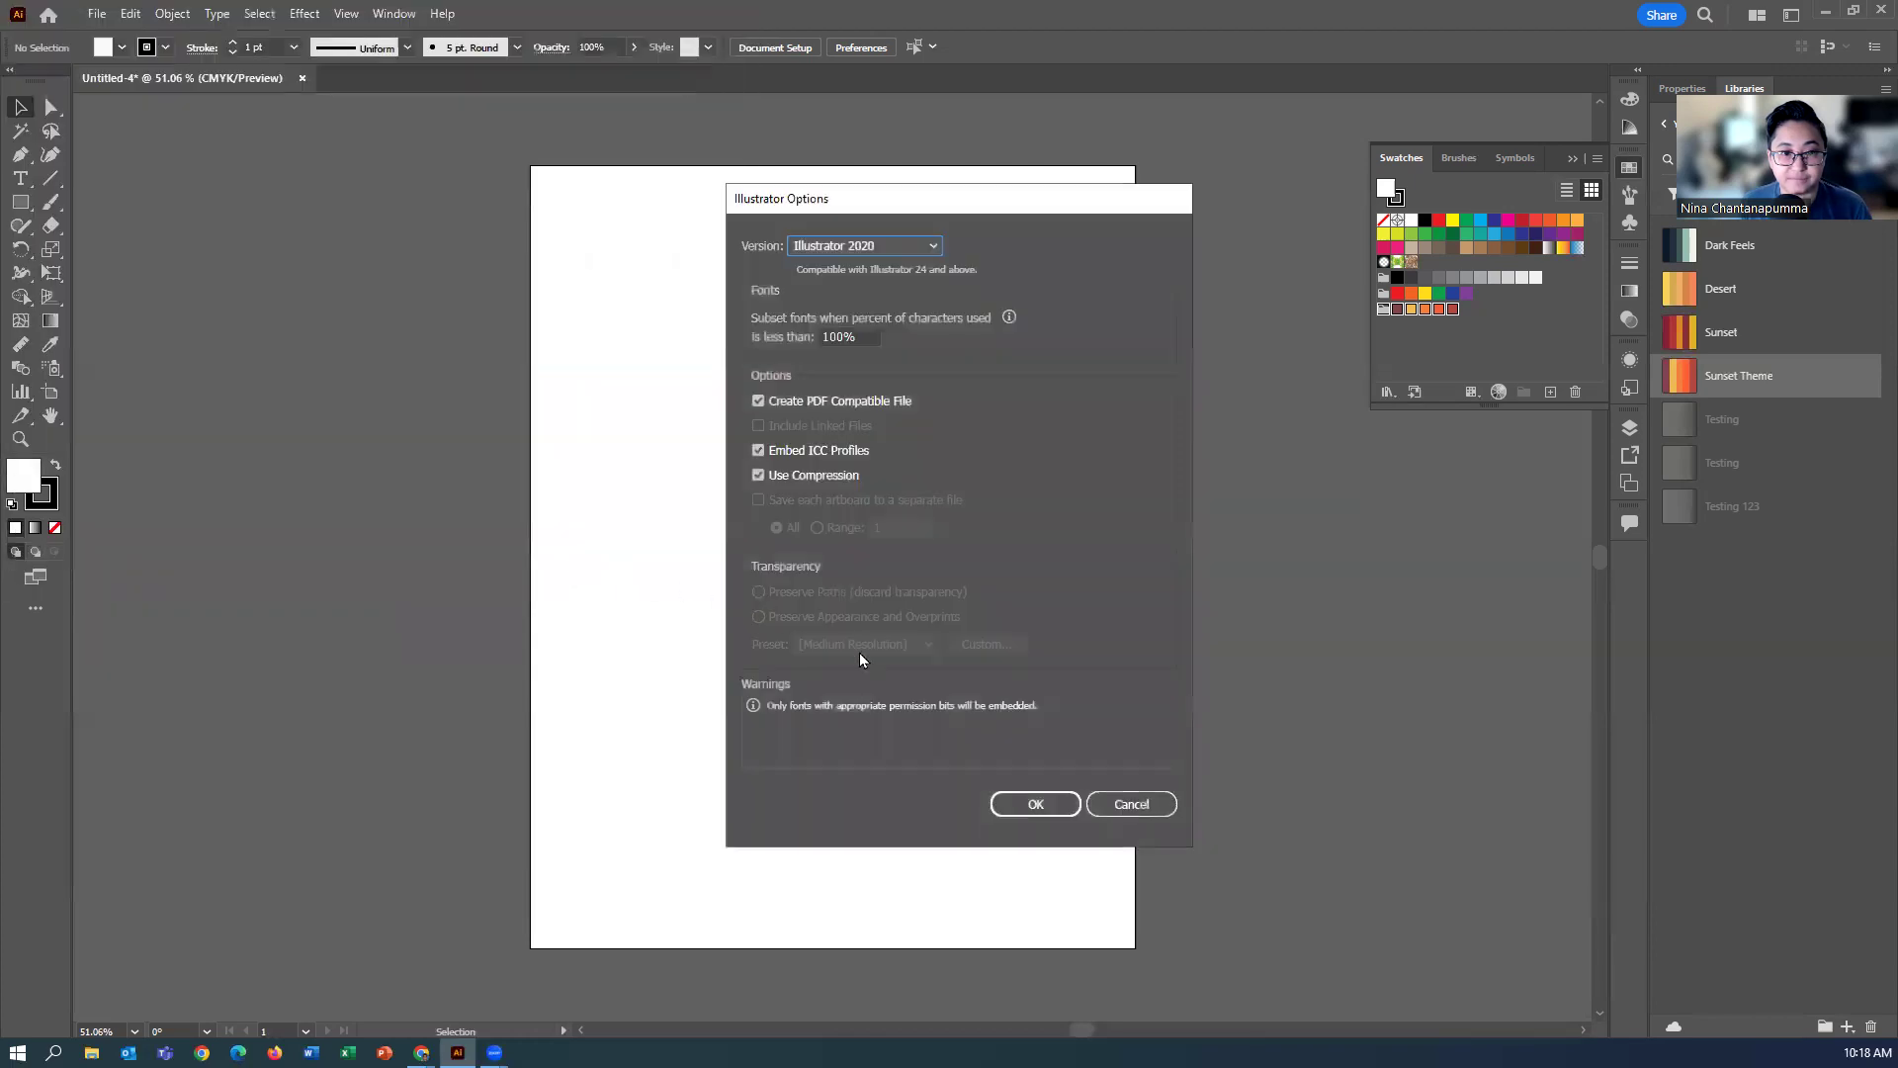
{"action": "left_click", "coordinate": [1068, 802]}
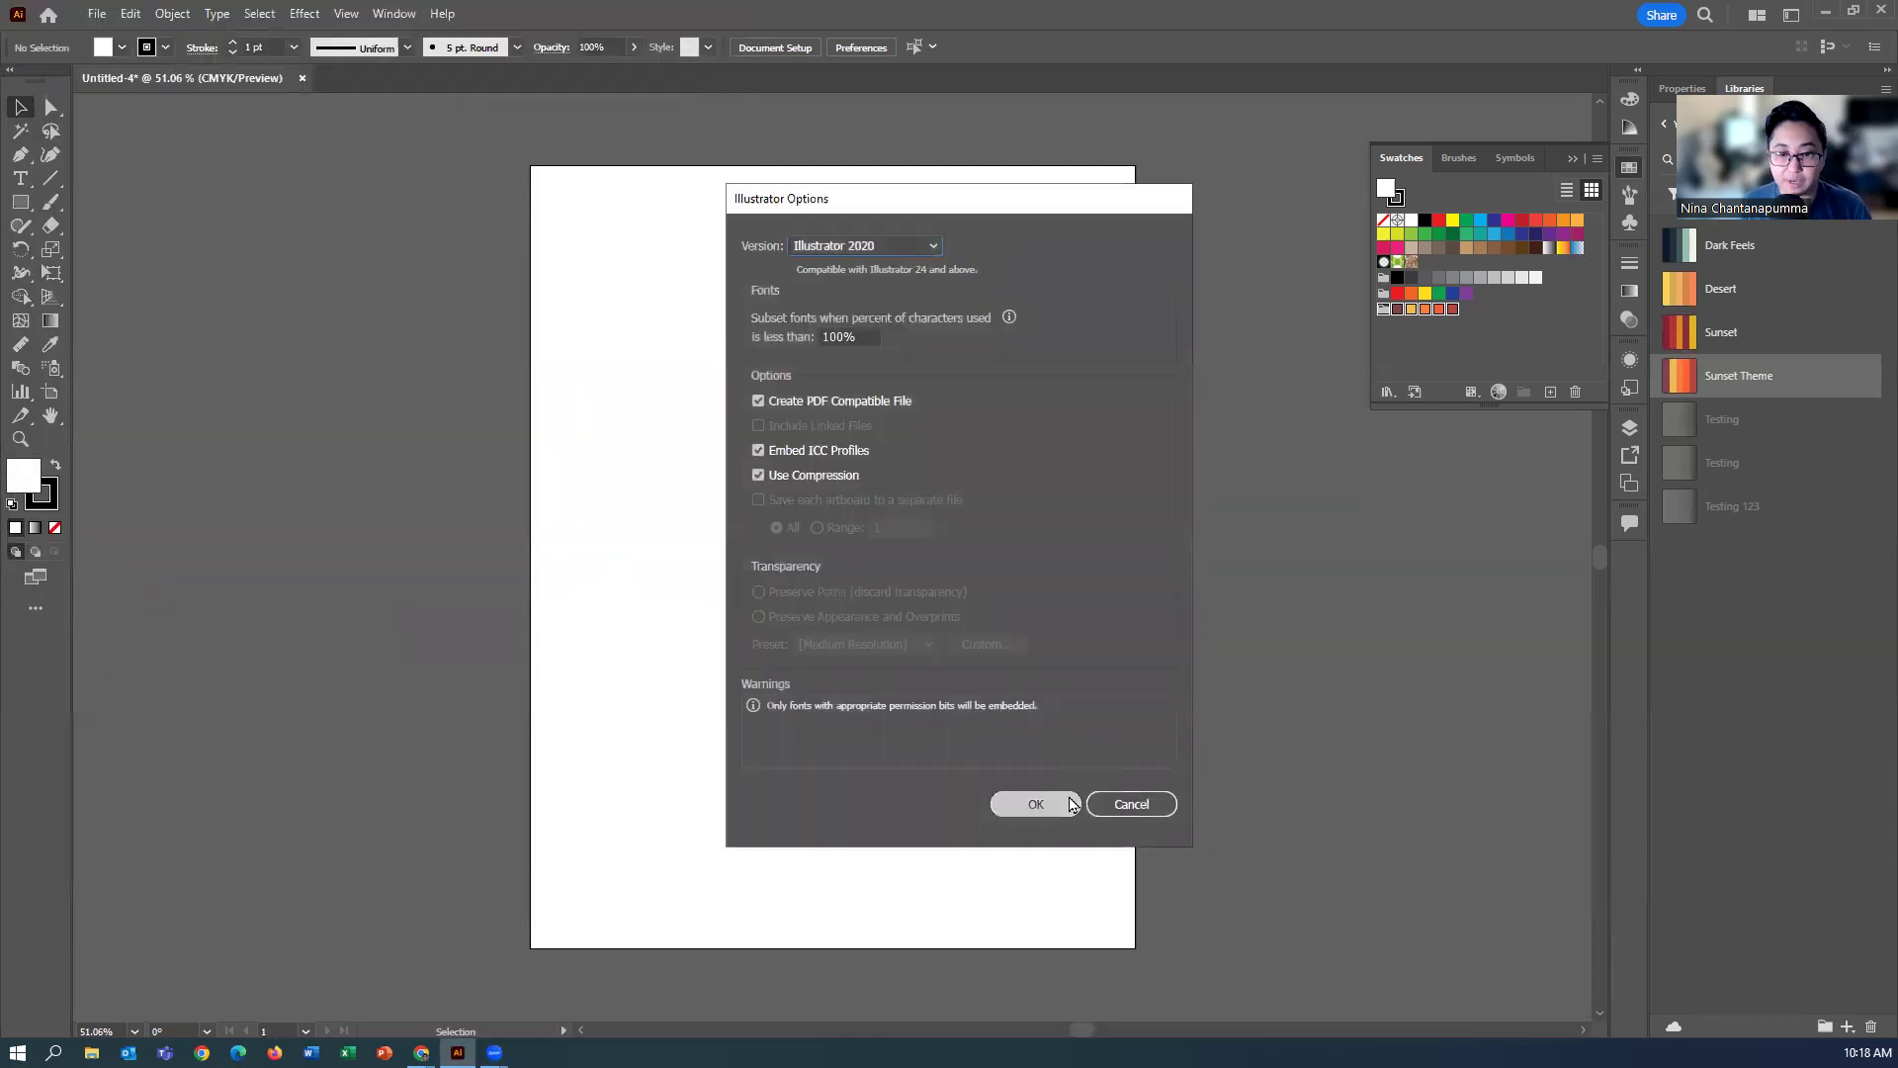